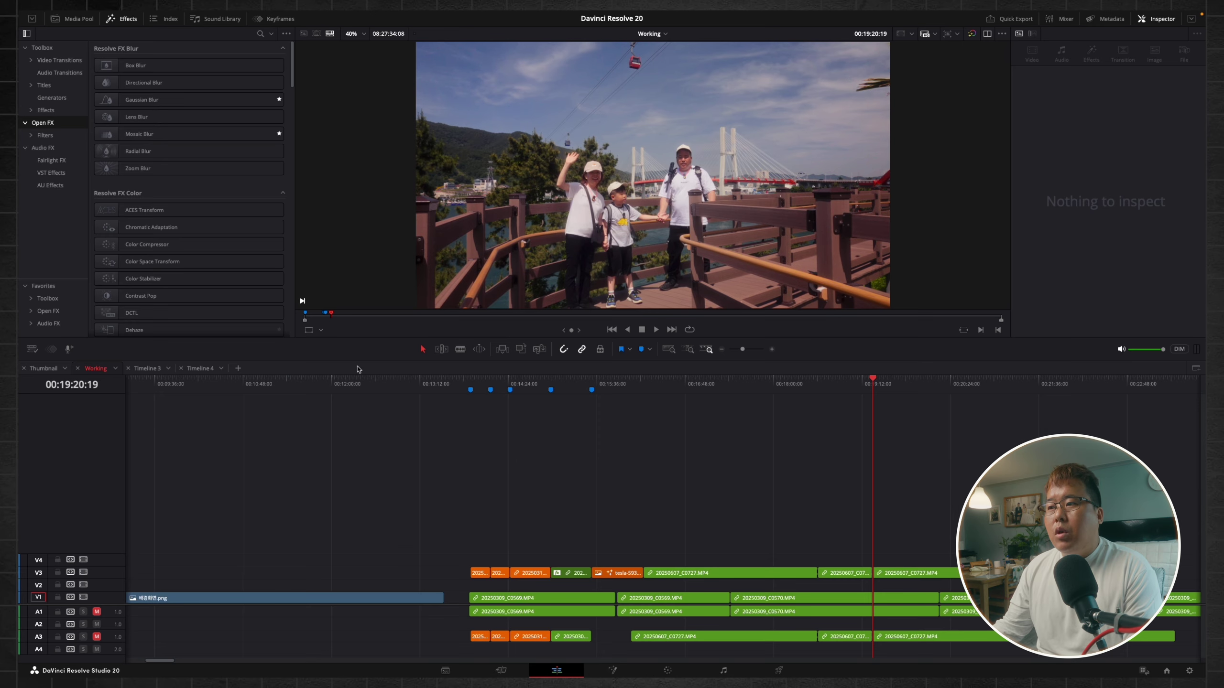
Apply the Box Blur effect to the V3 clip at the first timeline marker, toggle it off and on, and open its effect settings.
{"action": "left_click", "coordinate": [471, 388]}
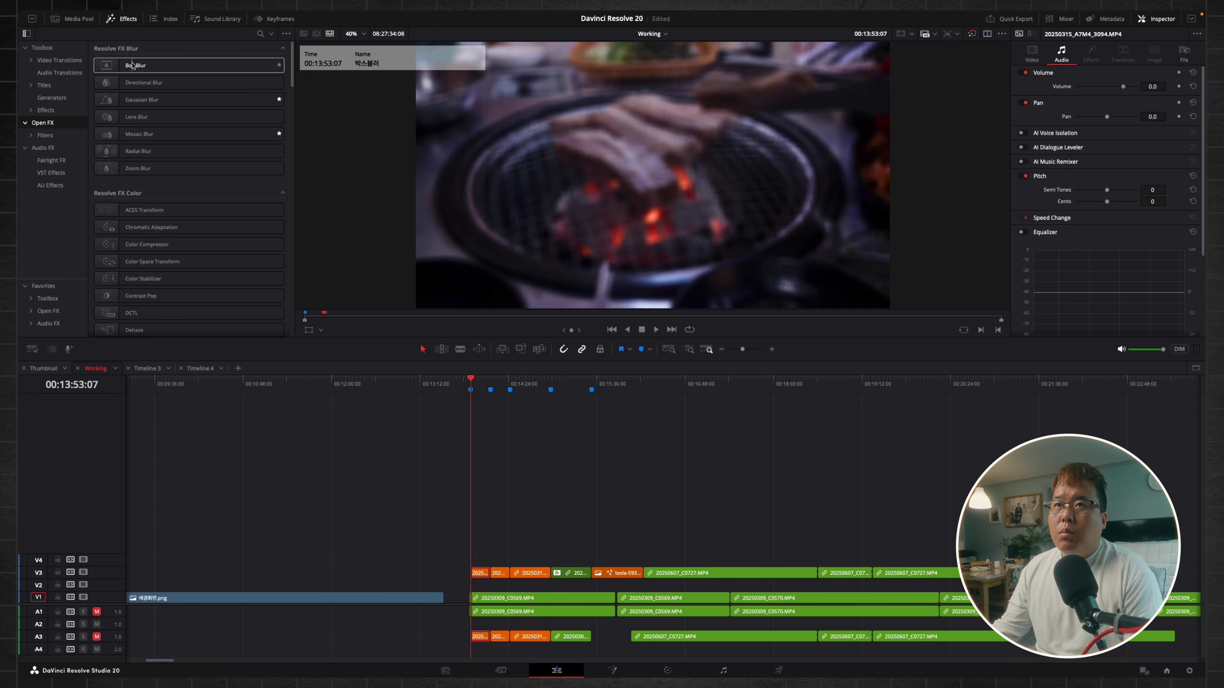
{"action": "left_click_drag", "start_coordinate": [131, 68], "coordinate": [481, 573]}
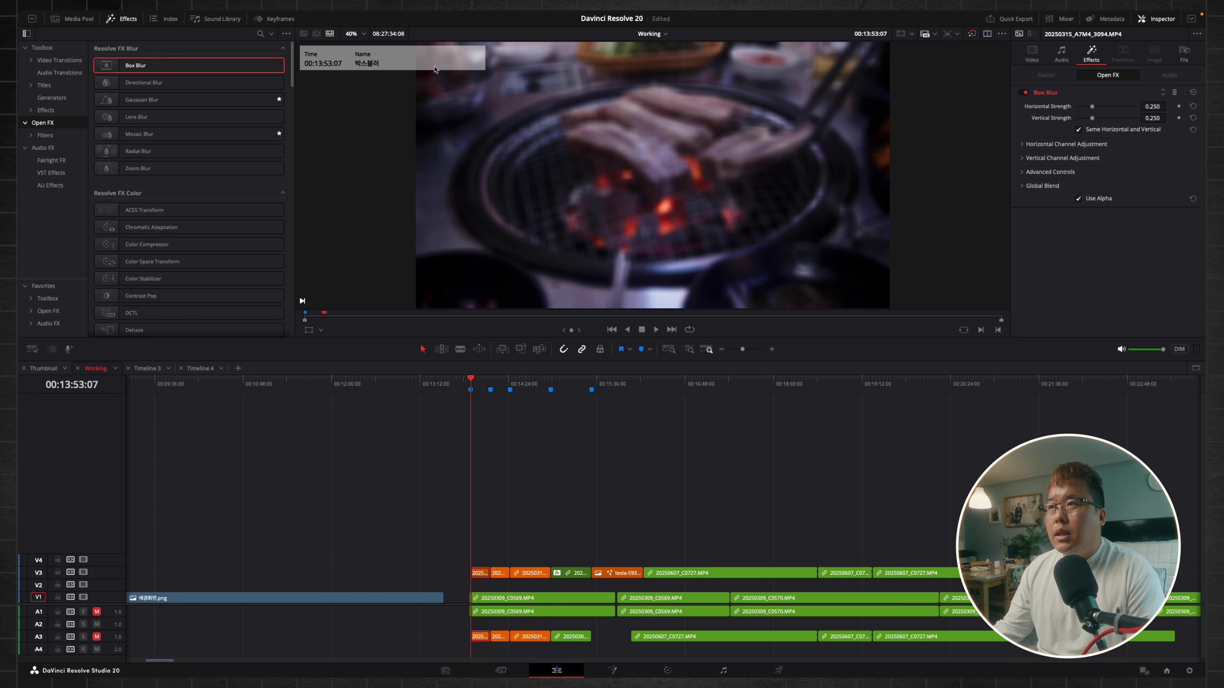
{"action": "left_click", "coordinate": [1025, 92]}
{"action": "left_click", "coordinate": [1025, 92]}
{"action": "left_click", "coordinate": [1031, 53]}
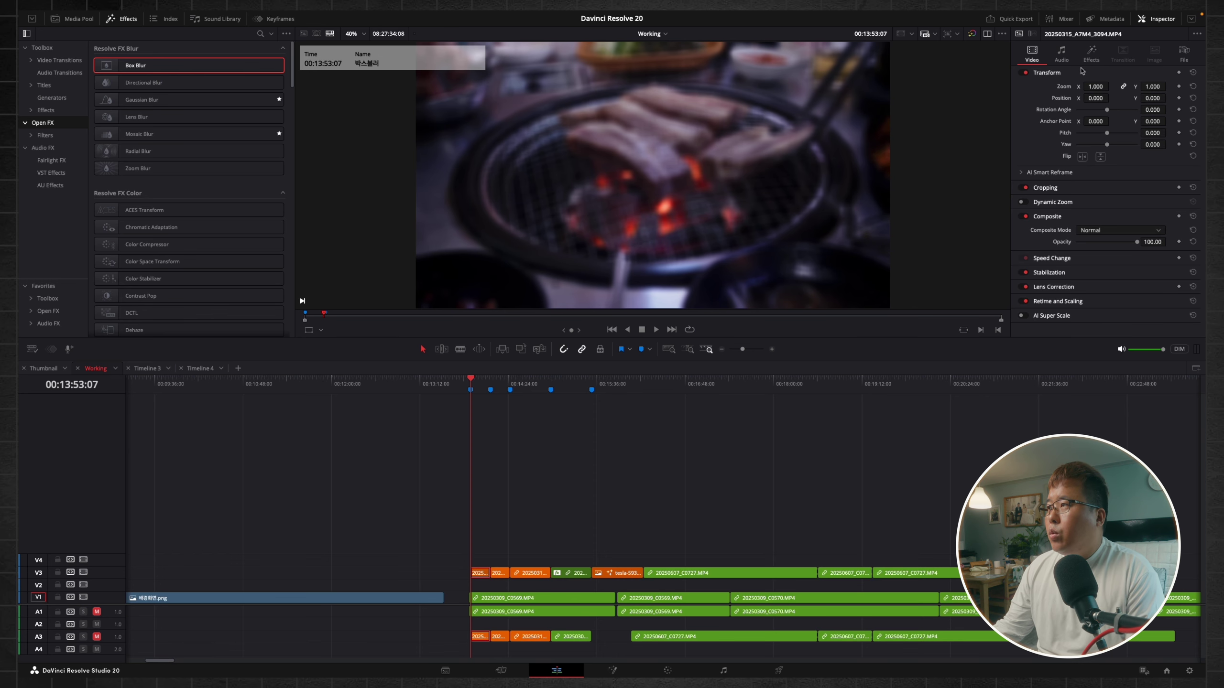
{"action": "left_click", "coordinate": [1091, 54]}
Try a Box Blur strength of 0.411, and undo both the strength change and the effect on the clip.
{"action": "mouse_move", "coordinate": [1092, 106]}
{"action": "left_mouse_down"}
{"action": "mouse_move", "coordinate": [1139, 109]}
{"action": "mouse_move", "coordinate": [1064, 116]}
{"action": "mouse_move", "coordinate": [1103, 112]}
{"action": "left_mouse_up"}
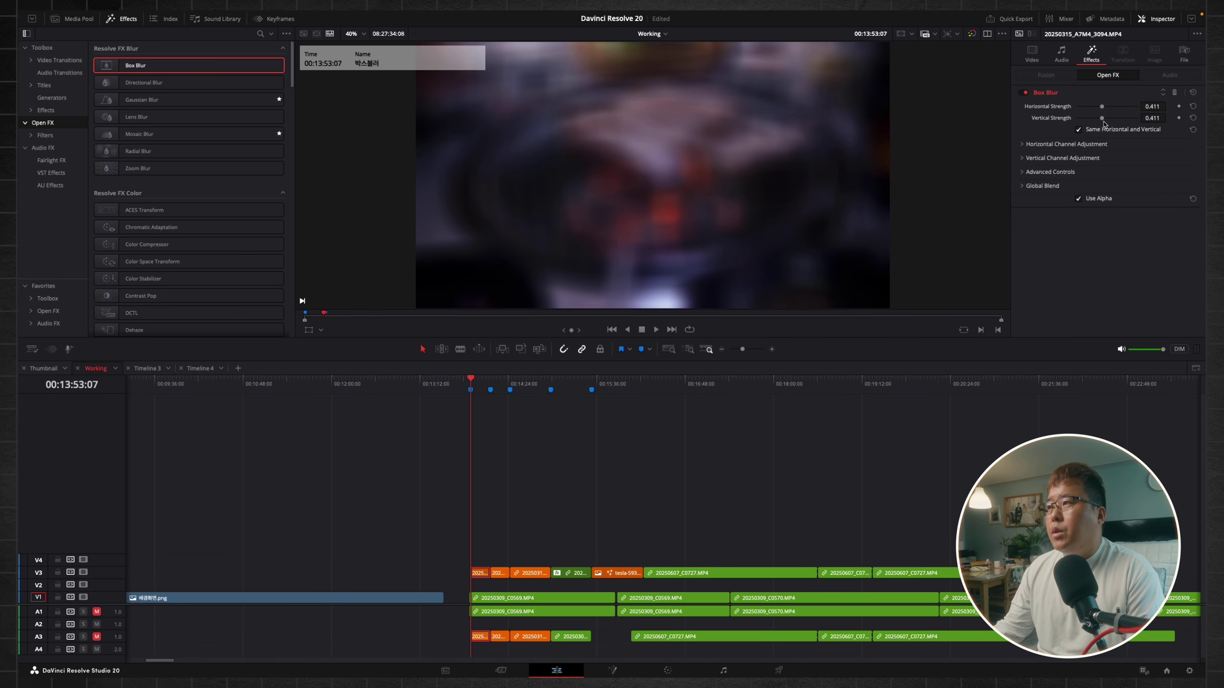
{"action": "key", "text": "ctrl+z"}
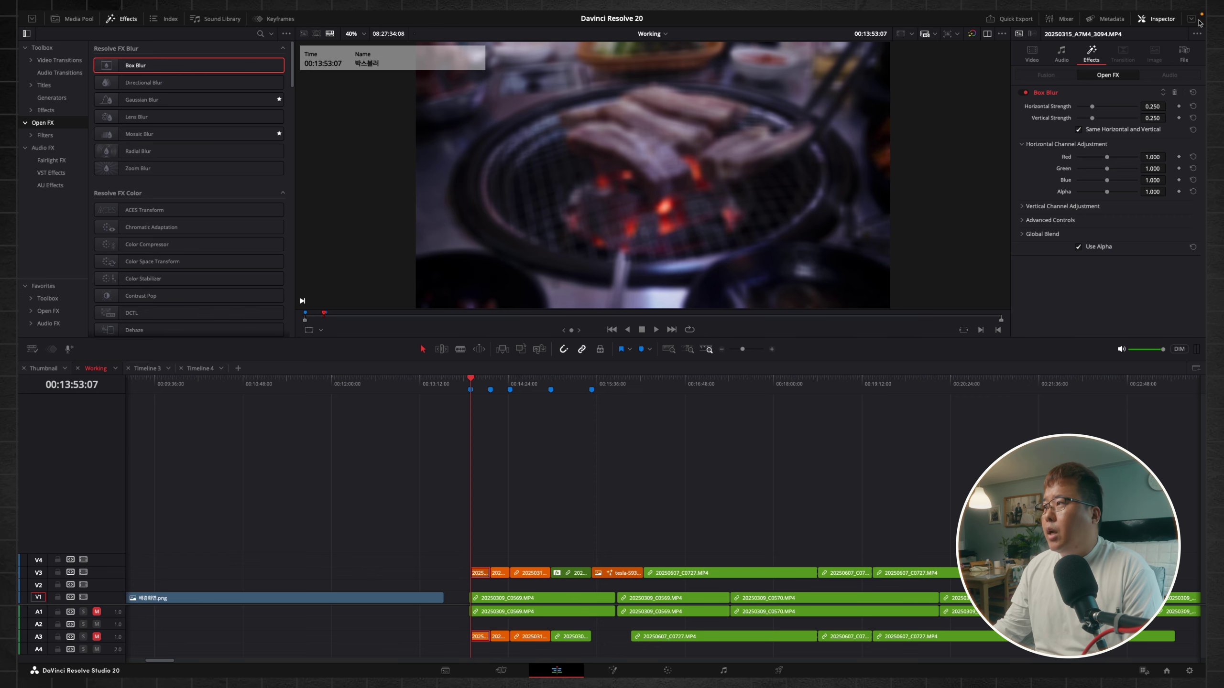
{"action": "key", "text": "ctrl+z"}
Open the clip on the Color page and add a serial node after the Look node, placed below the Vignetting node.
{"action": "key", "text": "shift+6"}
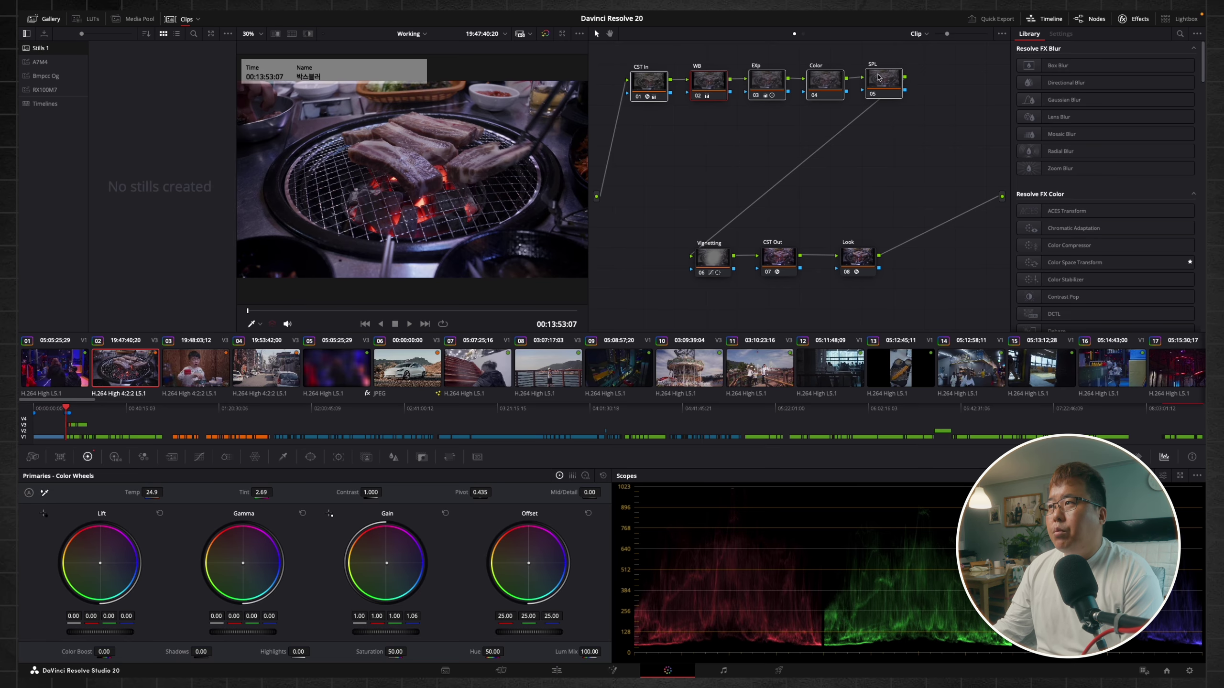
{"action": "left_click", "coordinate": [842, 170]}
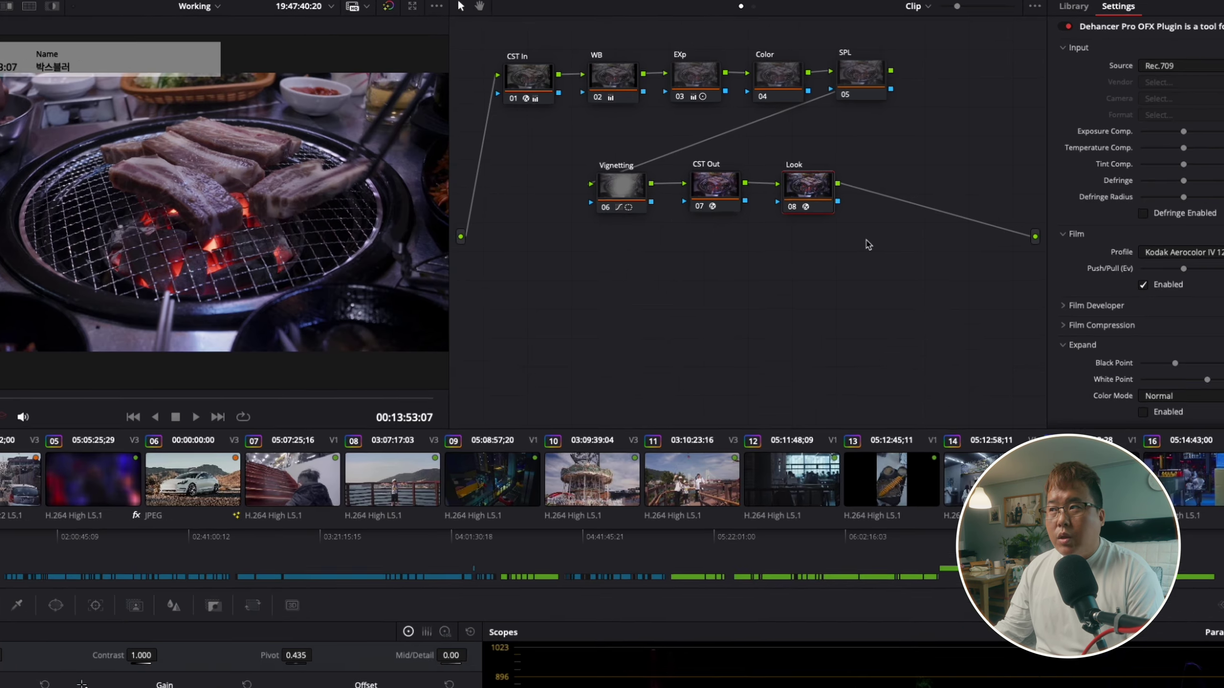
{"action": "key", "text": "alt+s"}
{"action": "left_click_drag", "start_coordinate": [892, 167], "coordinate": [732, 306]}
{"action": "left_click_drag", "start_coordinate": [640, 506], "coordinate": [458, 367]}
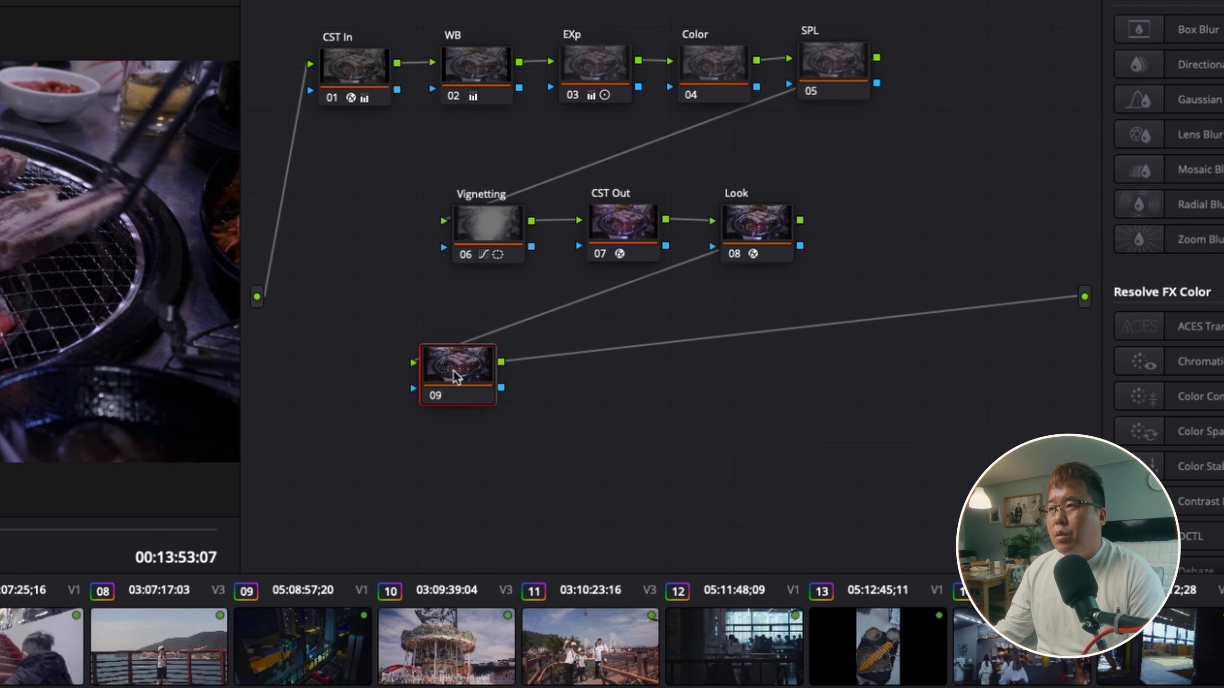
Add one more serial node after node 09, and delete that extra node.
{"action": "right_click", "coordinate": [471, 379]}
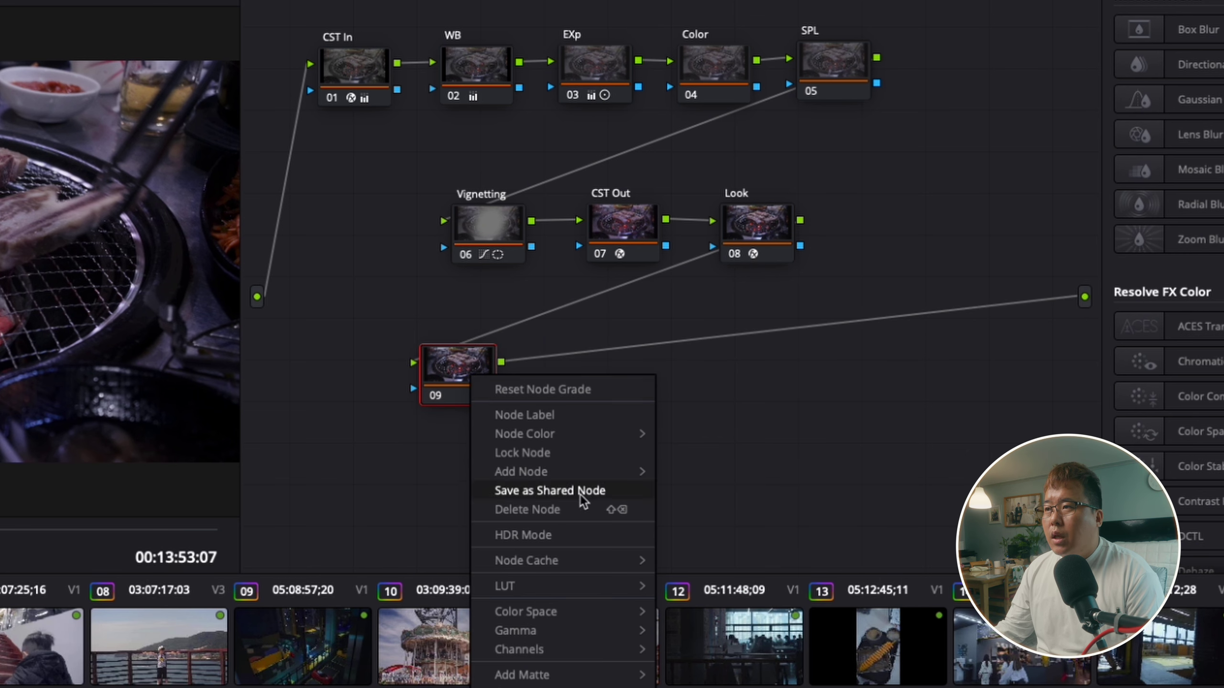
{"action": "mouse_move", "coordinate": [542, 477]}
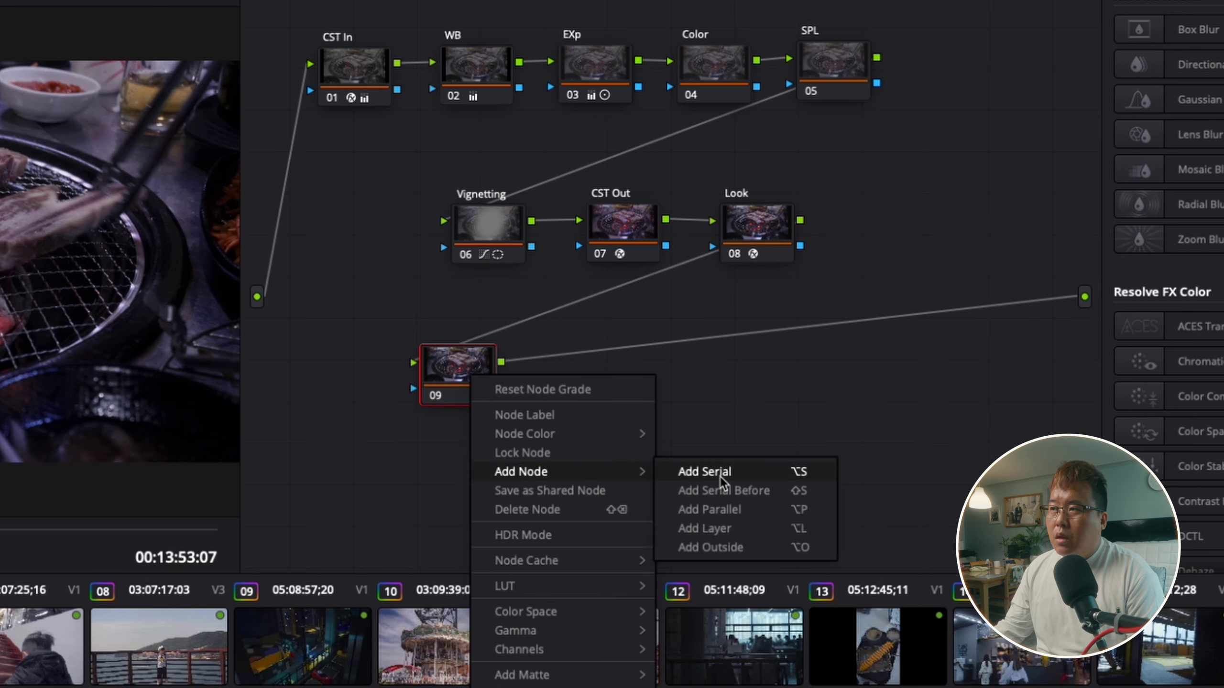
{"action": "left_click", "coordinate": [799, 476]}
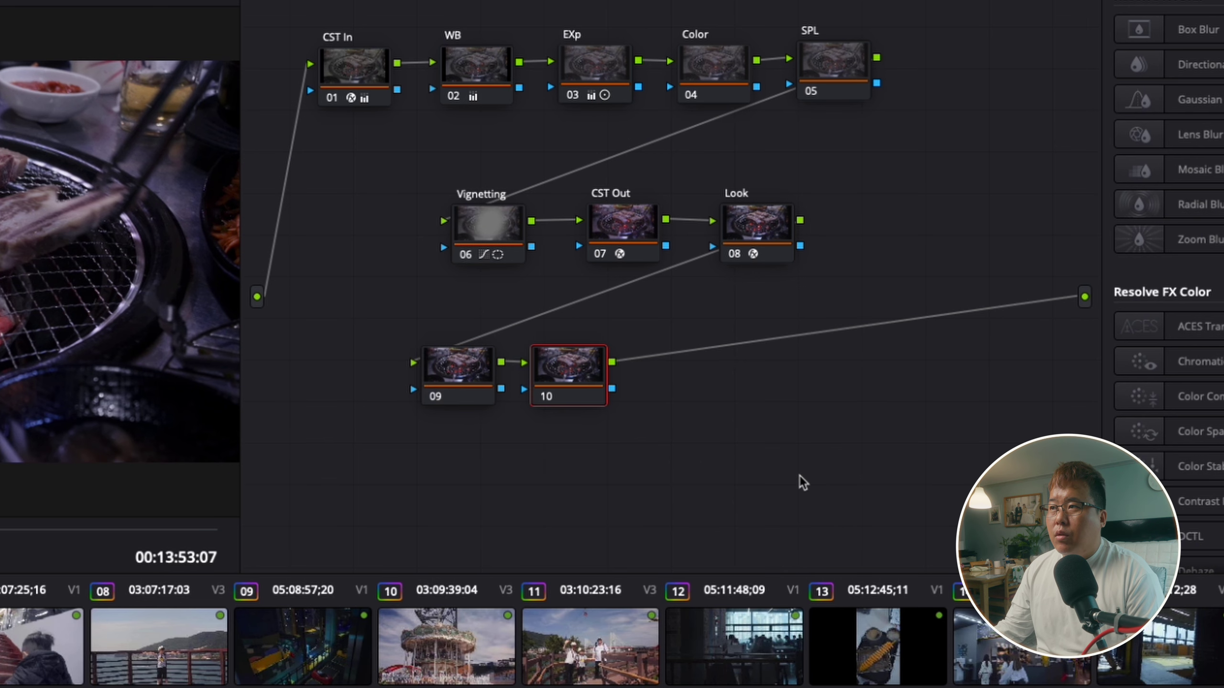
{"action": "left_click", "coordinate": [471, 381]}
{"action": "left_click", "coordinate": [574, 379]}
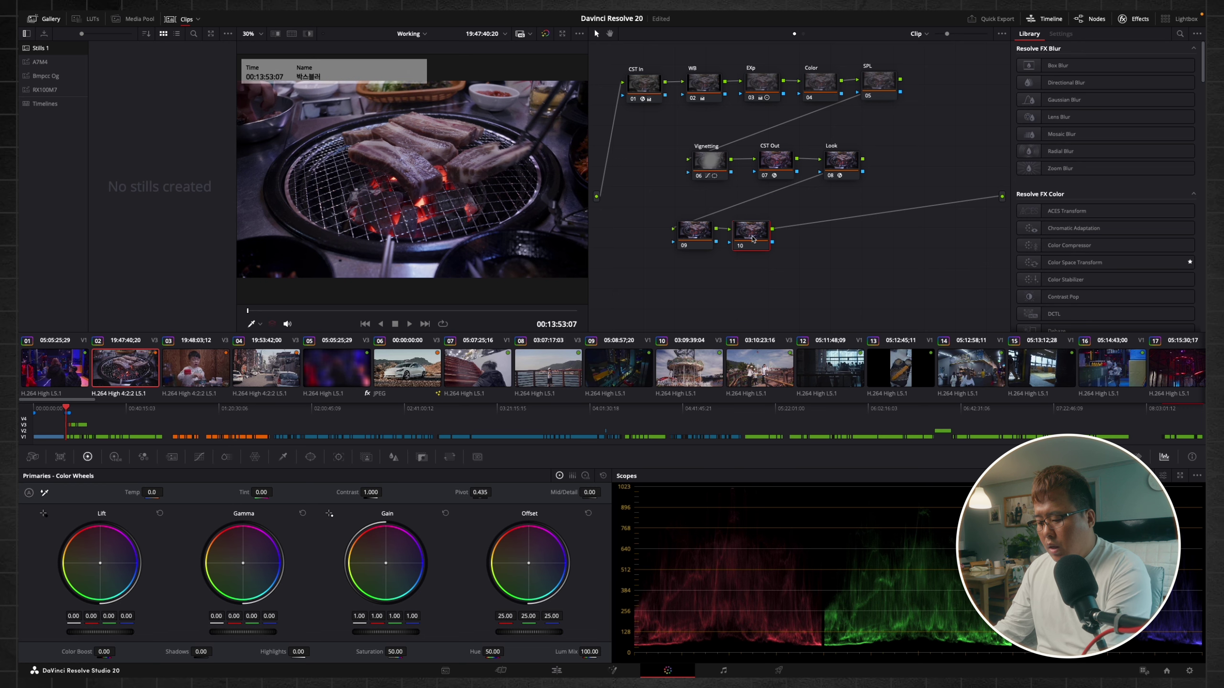
{"action": "key", "text": "Delete"}
Apply the Box Blur effect to node 09 and hide the gallery to enlarge the viewer.
{"action": "left_click_drag", "start_coordinate": [691, 238], "coordinate": [695, 244]}
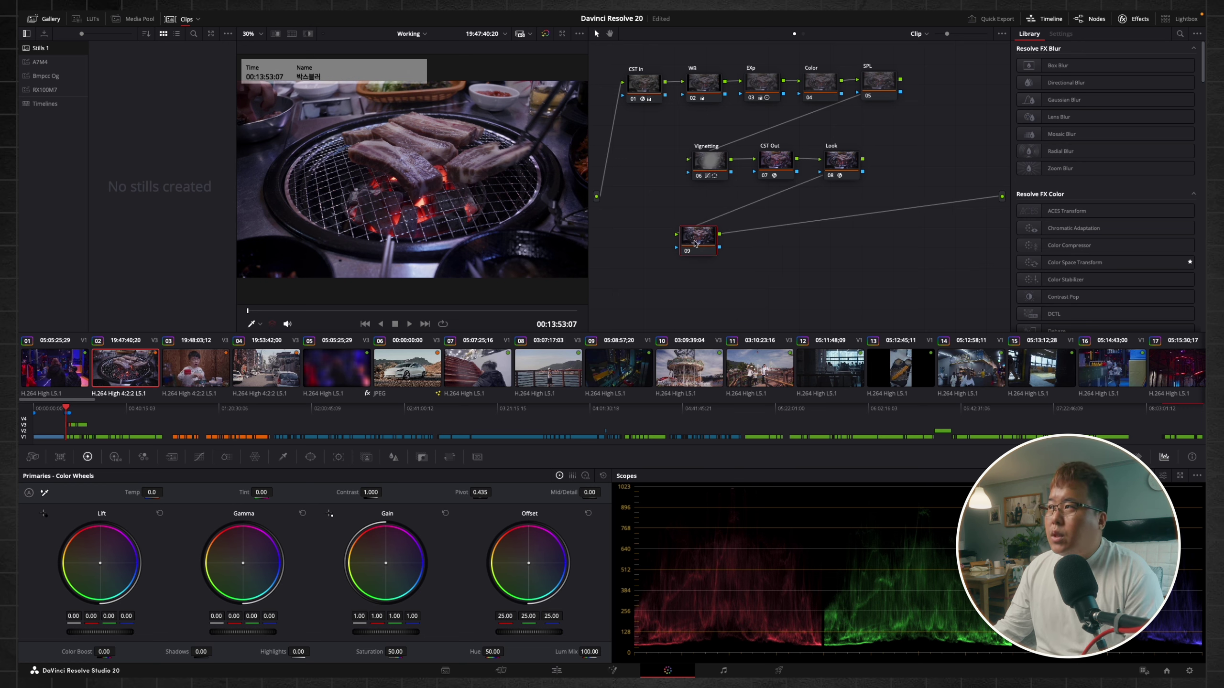
{"action": "left_click_drag", "start_coordinate": [1057, 65], "coordinate": [711, 240]}
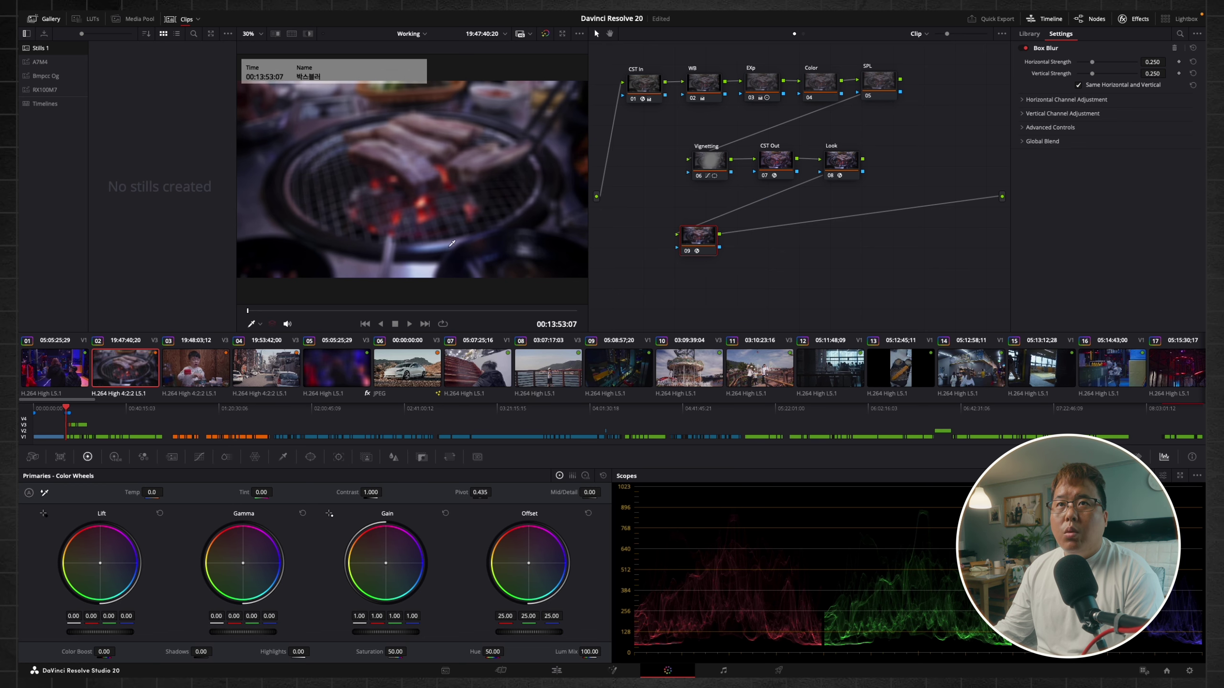
{"action": "left_click", "coordinate": [44, 21]}
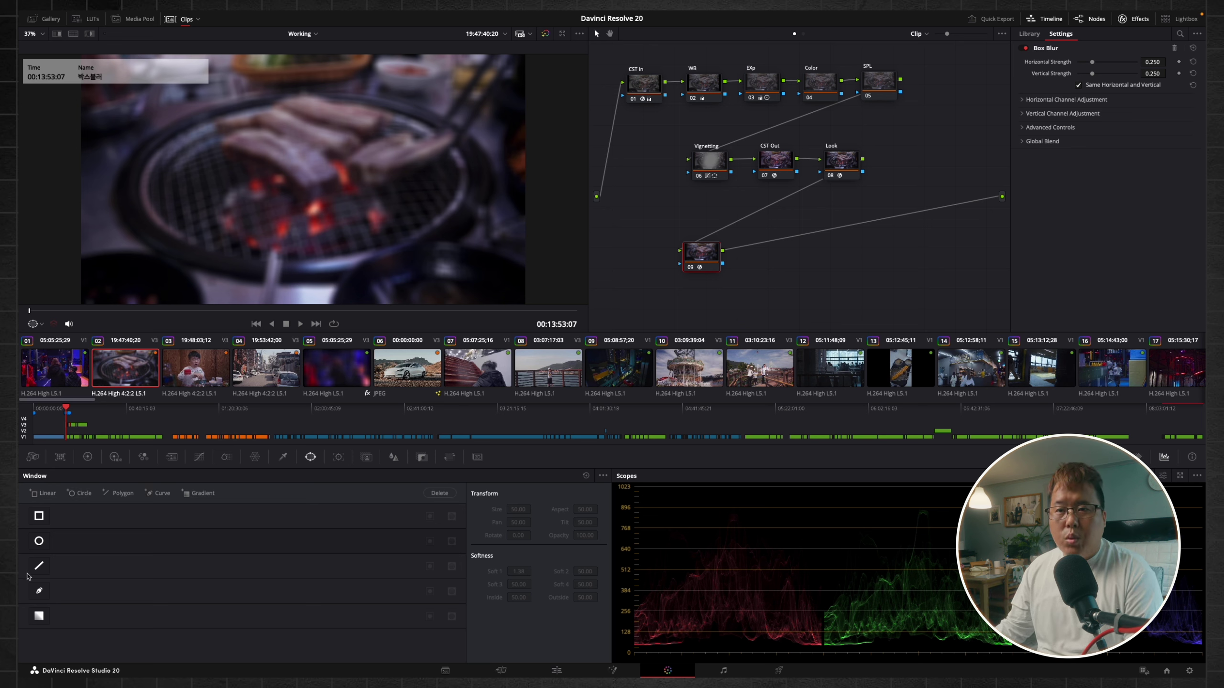
Try limiting the blur on node 09 with a circle window and with a rectangular linear window.
{"action": "left_click", "coordinate": [38, 540]}
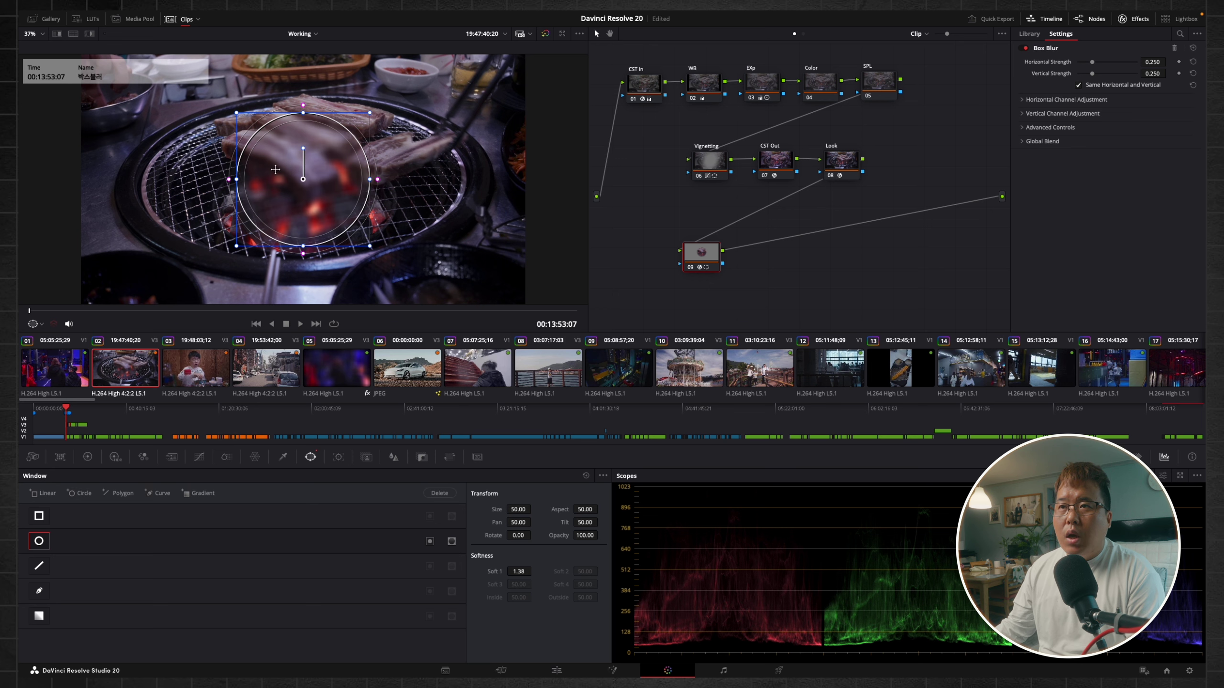
{"action": "left_click", "coordinate": [38, 515]}
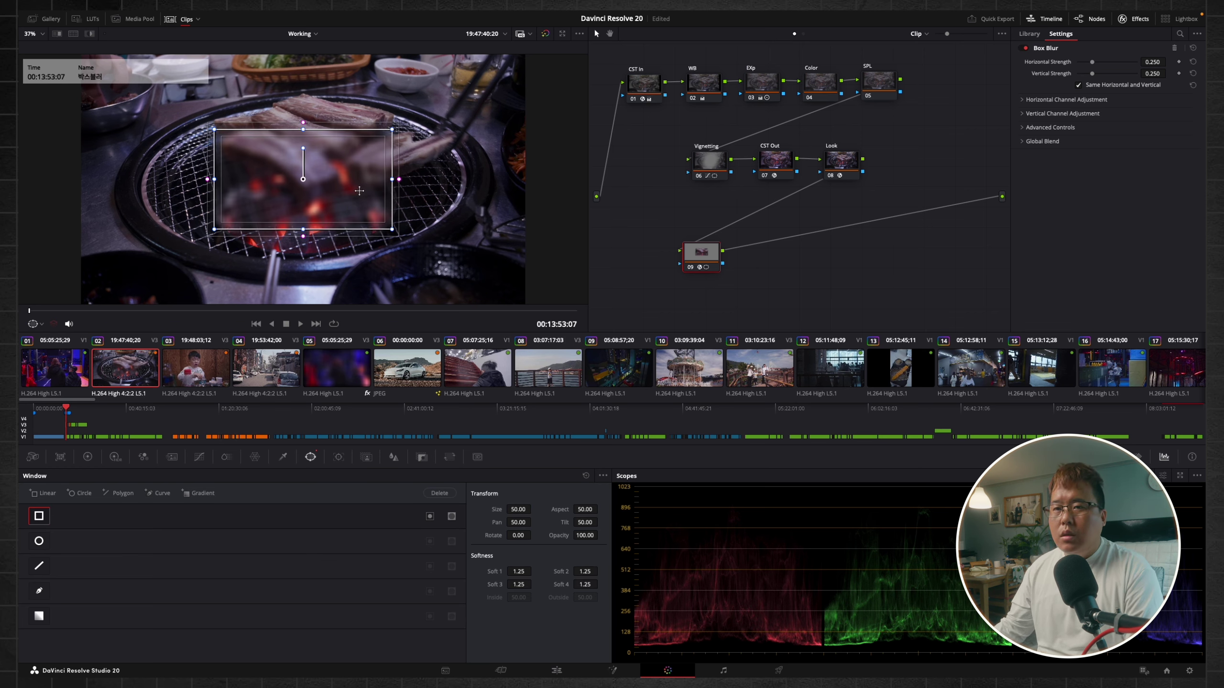
Try a polygon window over the lower half of the grill, with an extra point pulled inward on its right edge.
{"action": "left_click", "coordinate": [40, 566]}
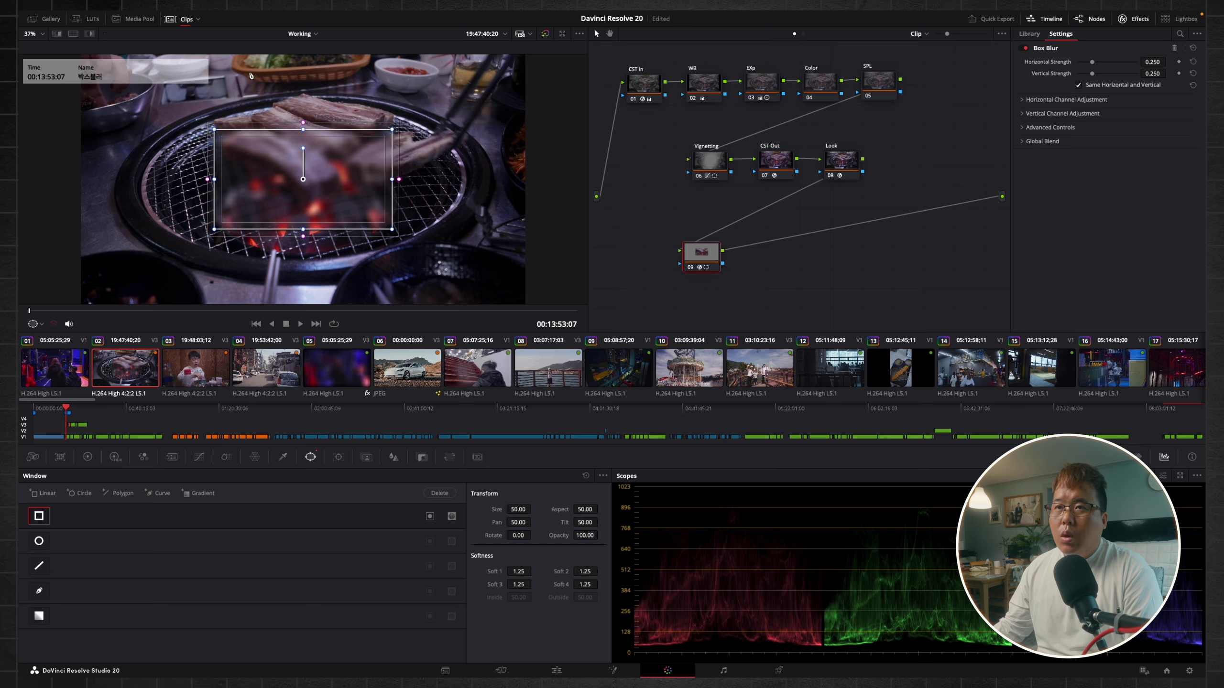
{"action": "left_click_drag", "start_coordinate": [213, 129], "coordinate": [138, 152]}
{"action": "left_click_drag", "start_coordinate": [414, 117], "coordinate": [466, 167]}
{"action": "left_click_drag", "start_coordinate": [192, 242], "coordinate": [253, 298]}
{"action": "left_click_drag", "start_coordinate": [415, 244], "coordinate": [440, 276]}
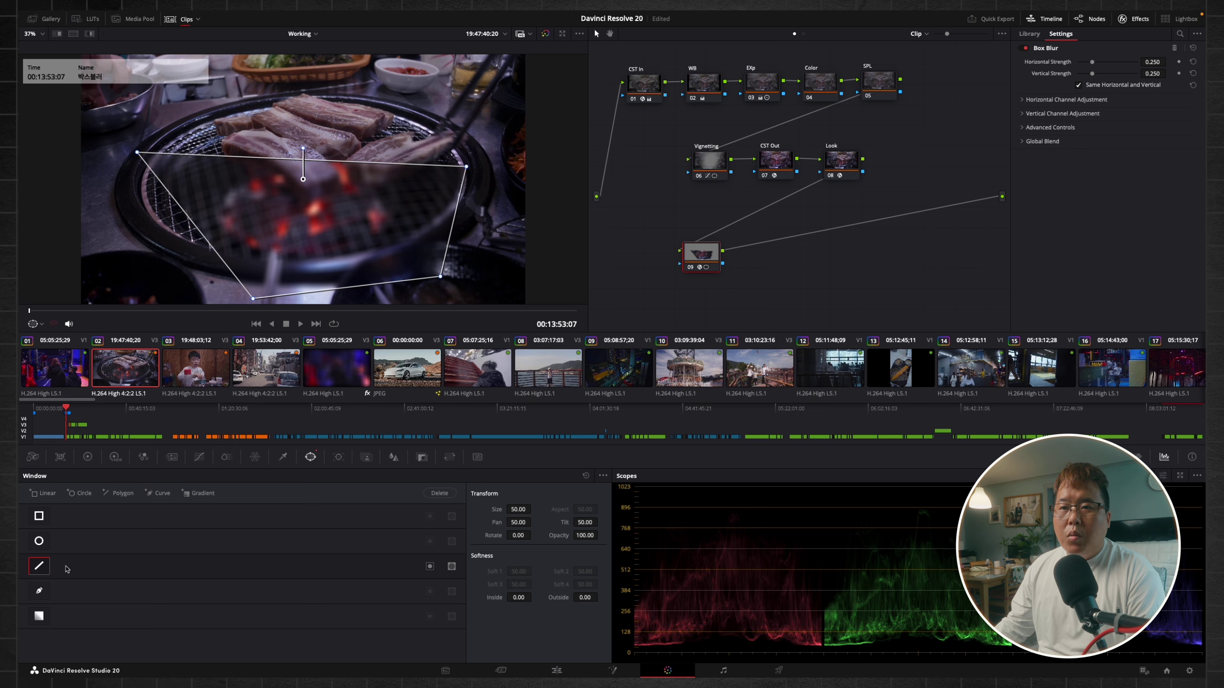
{"action": "left_click_drag", "start_coordinate": [458, 222], "coordinate": [375, 219]}
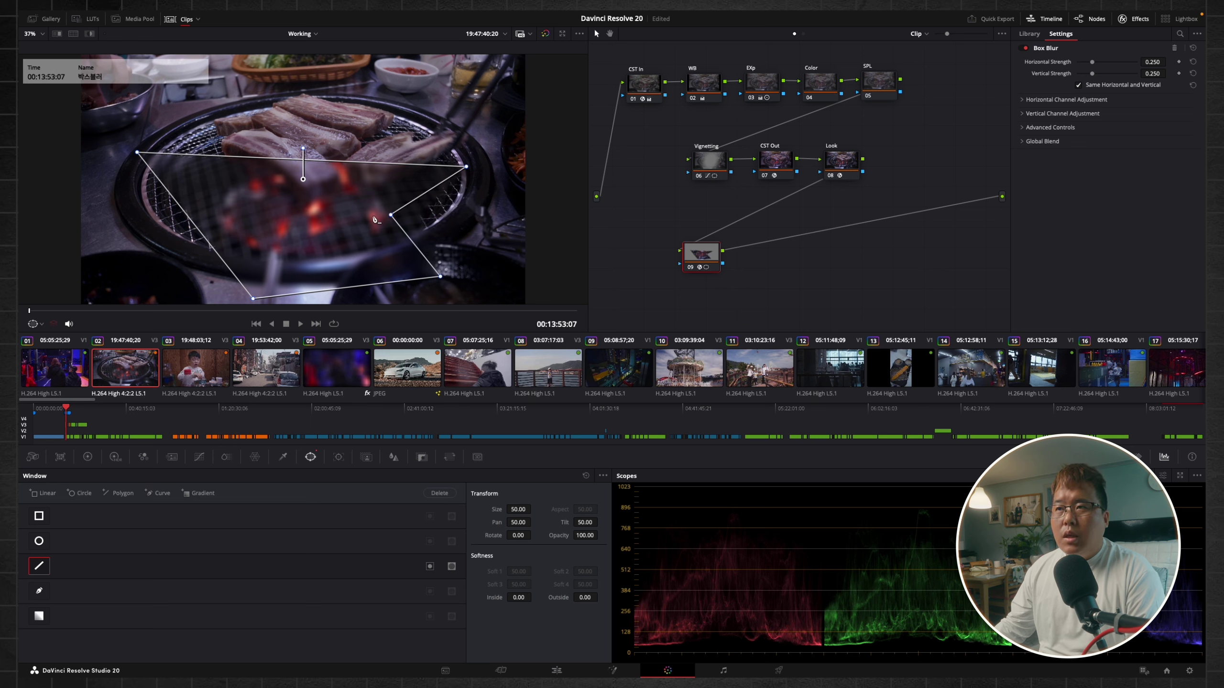
Try a closed curve window around the meat and coals, and a gradient window with its direction rotated to the left.
{"action": "left_click", "coordinate": [39, 590]}
{"action": "left_click", "coordinate": [328, 118]}
{"action": "left_click", "coordinate": [217, 150]}
{"action": "left_click", "coordinate": [219, 223]}
{"action": "left_click", "coordinate": [296, 268]}
{"action": "left_click", "coordinate": [453, 225]}
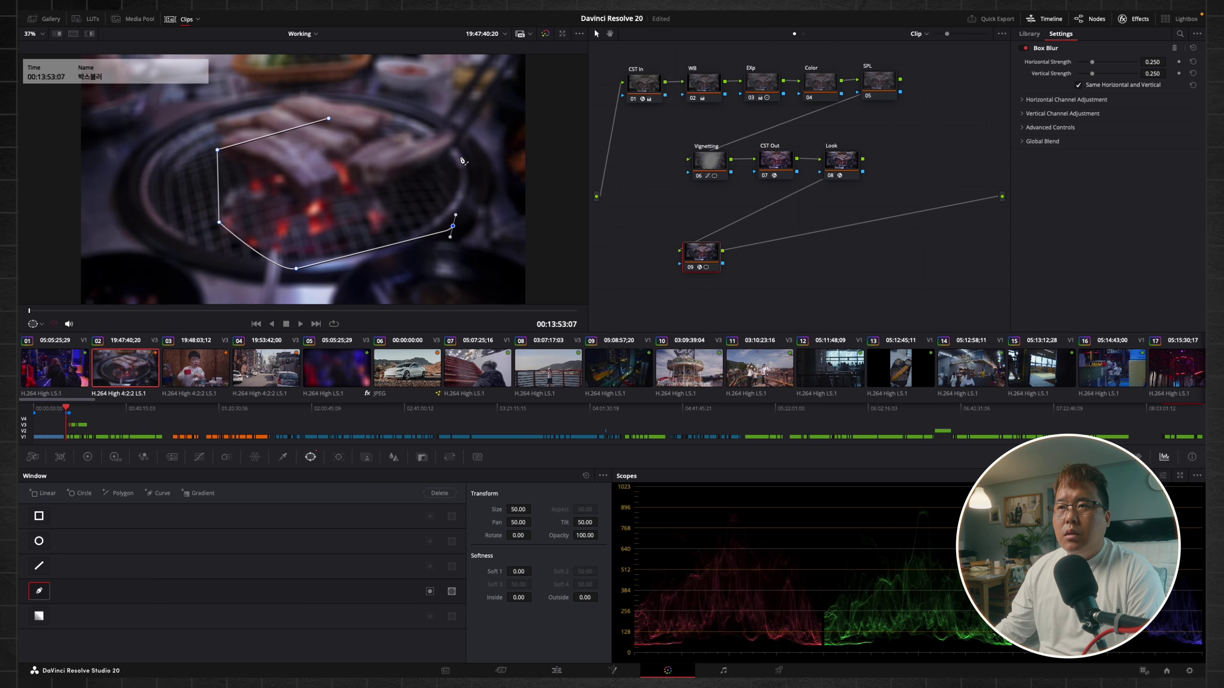
{"action": "left_click", "coordinate": [460, 152]}
{"action": "left_click", "coordinate": [367, 113]}
{"action": "left_click", "coordinate": [329, 118]}
{"action": "left_click_drag", "start_coordinate": [296, 268], "coordinate": [242, 270]}
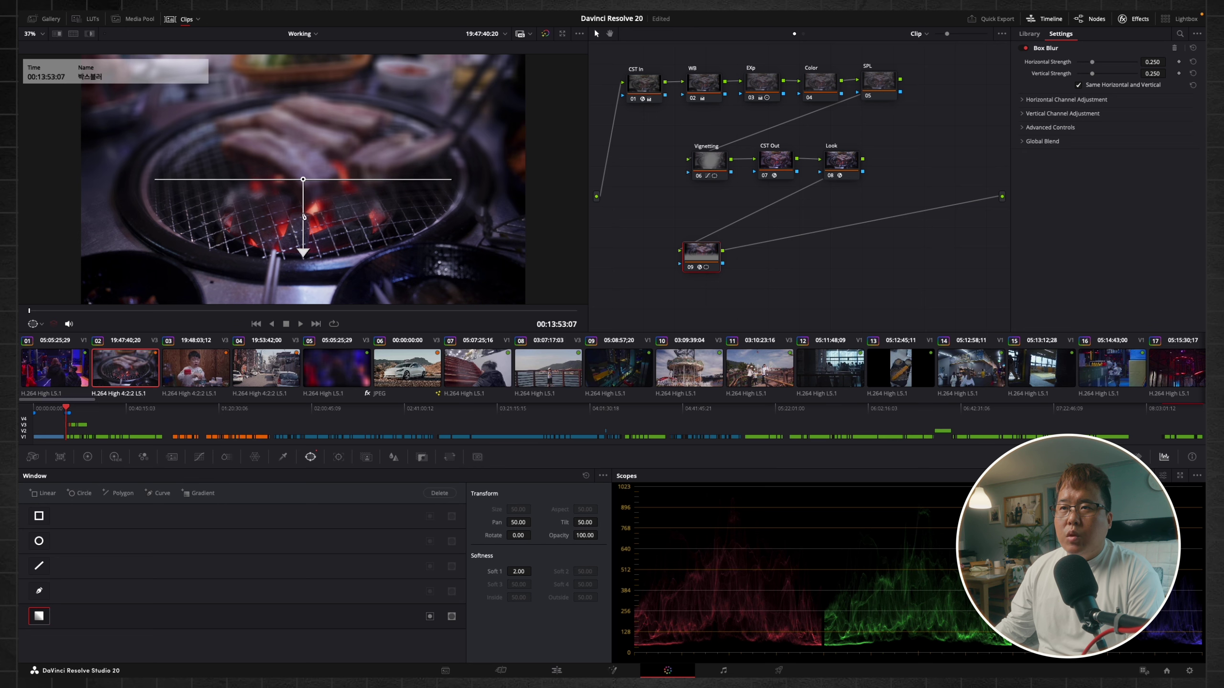
{"action": "left_click_drag", "start_coordinate": [303, 246], "coordinate": [239, 179]}
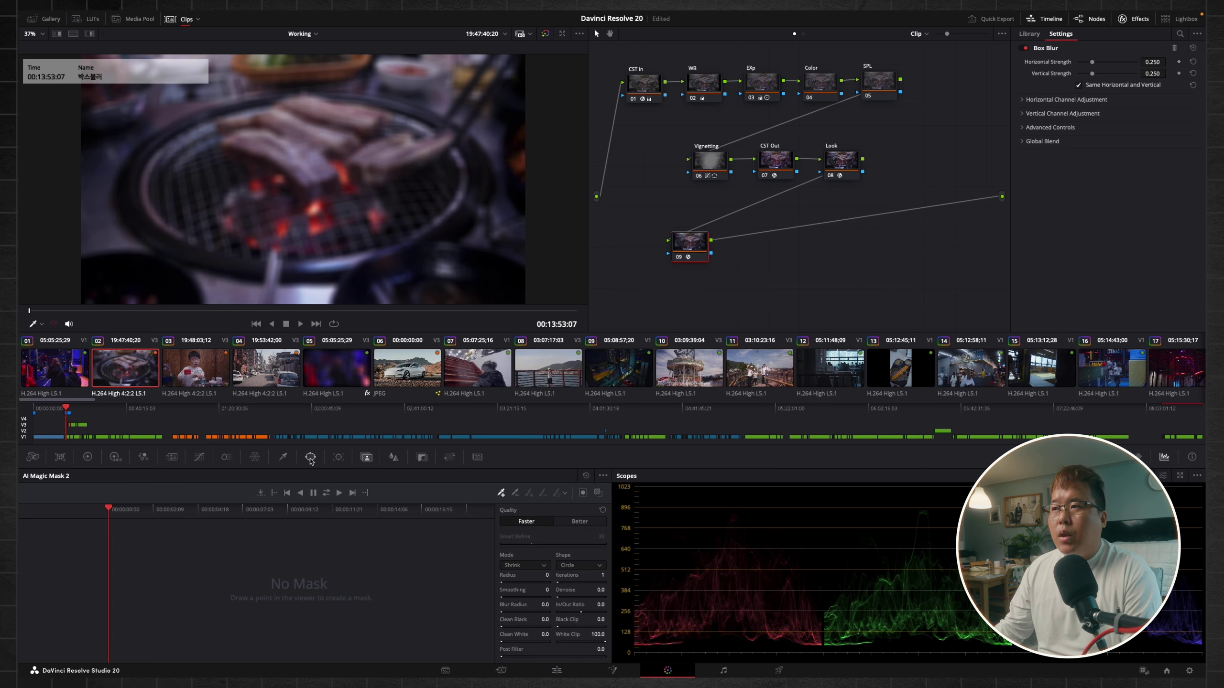
Add a circle window to node 09 and fit it to the grill's rim, with size 54.07, aspect 75.08 and rotation -2.90.
{"action": "left_click", "coordinate": [311, 459]}
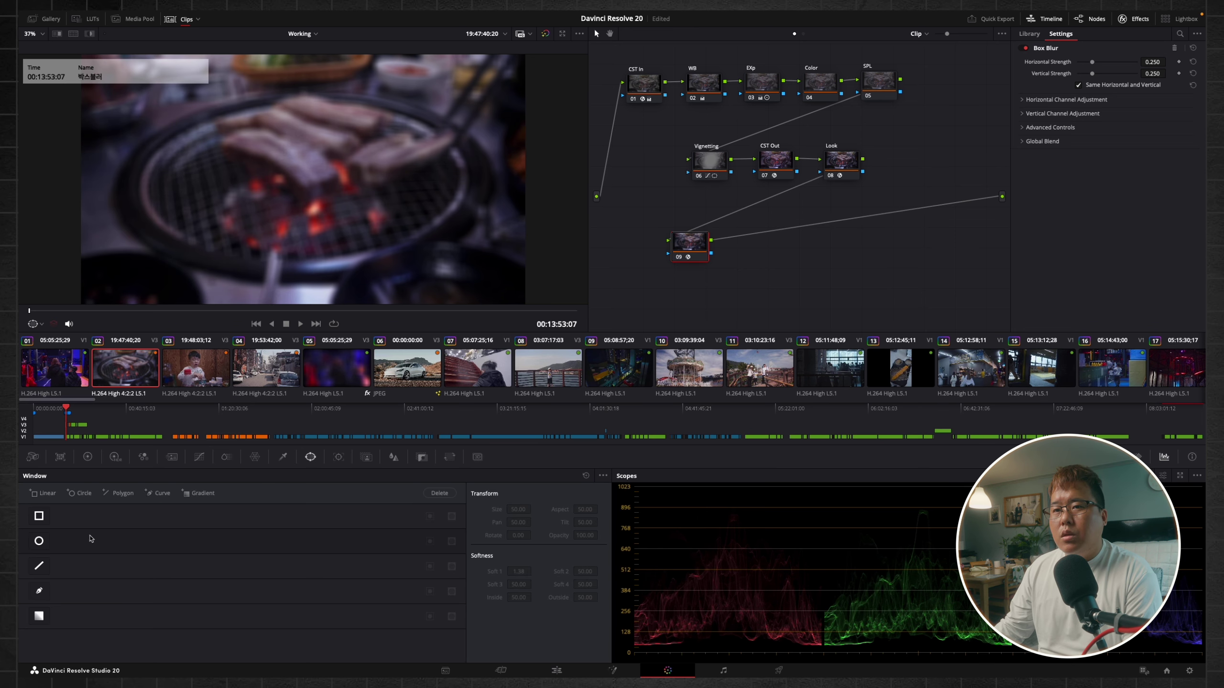
{"action": "left_click", "coordinate": [39, 541]}
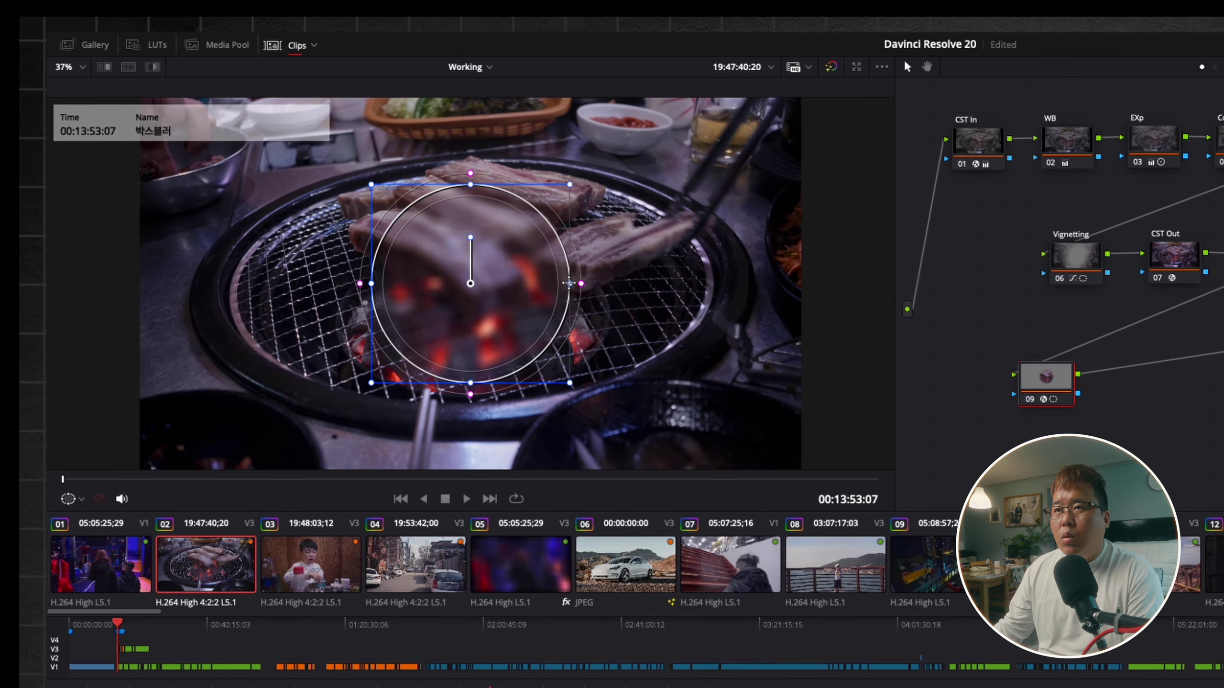
{"action": "left_click_drag", "start_coordinate": [543, 270], "coordinate": [740, 288]}
{"action": "left_click_drag", "start_coordinate": [475, 186], "coordinate": [475, 156]}
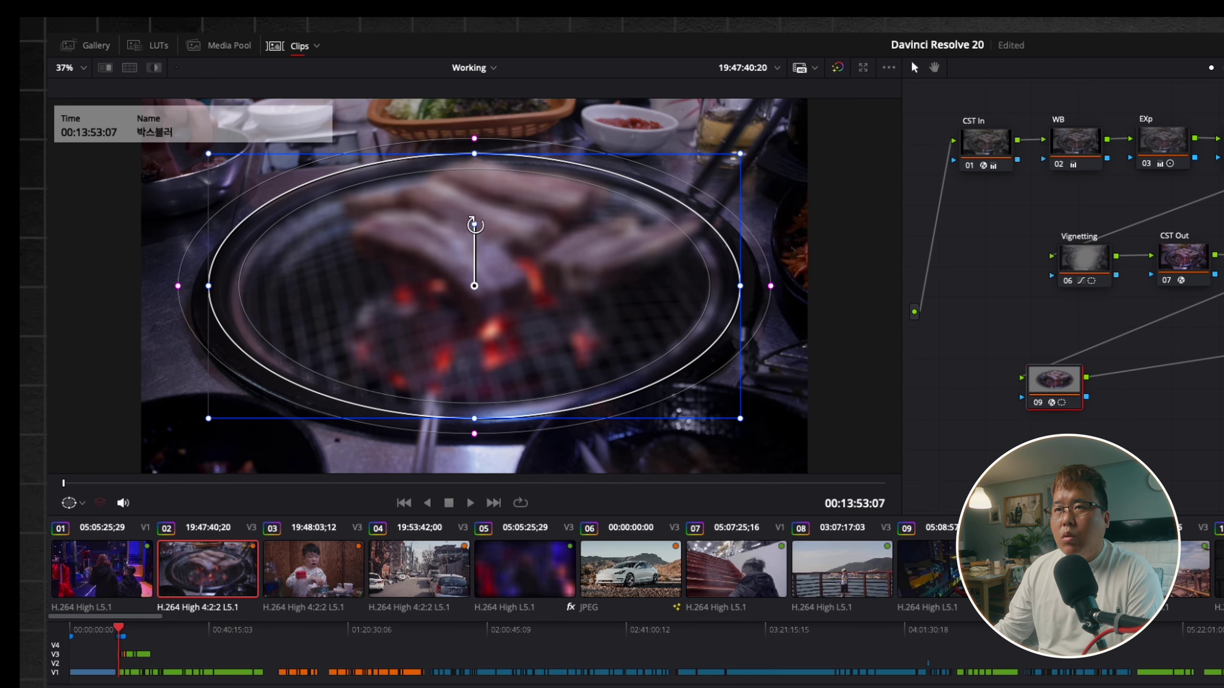
{"action": "left_click_drag", "start_coordinate": [475, 224], "coordinate": [471, 224]}
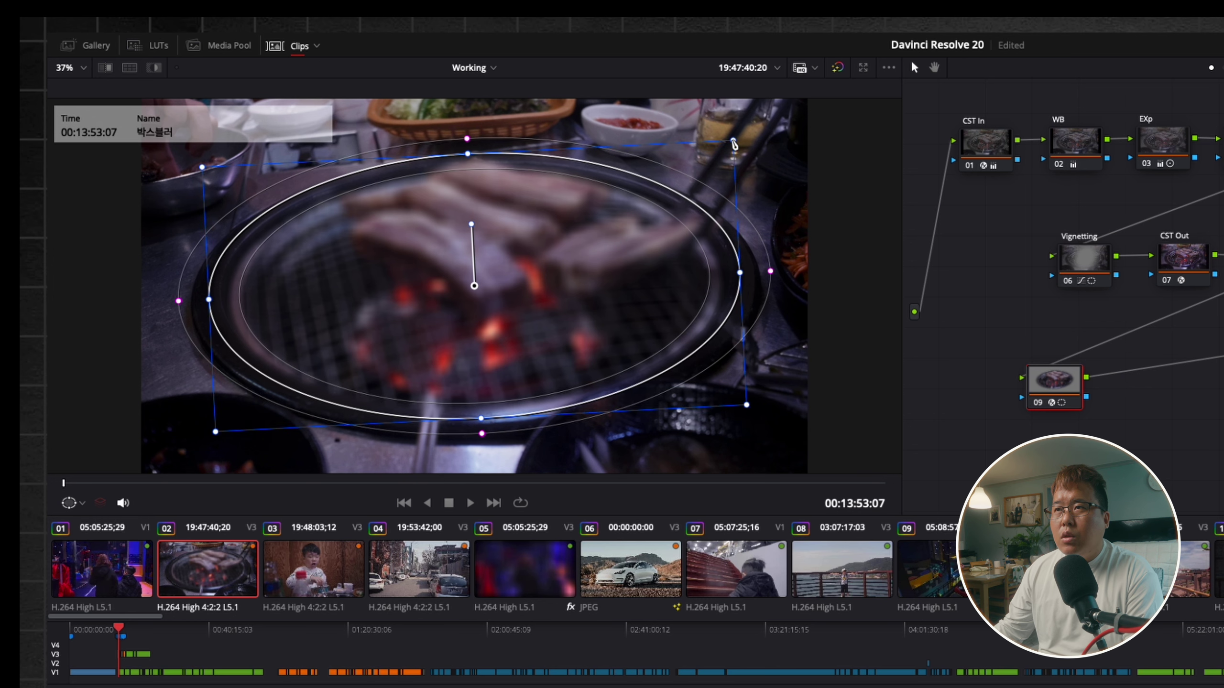
{"action": "left_click_drag", "start_coordinate": [733, 143], "coordinate": [725, 146]}
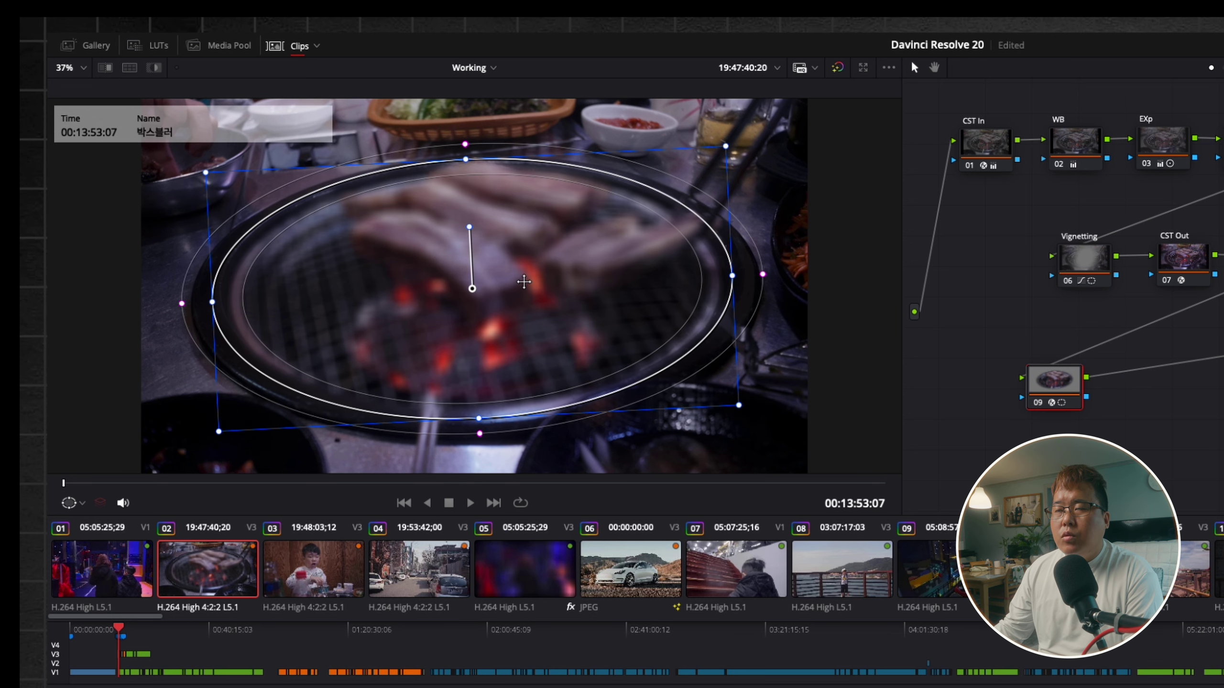
Widen the circle window's edge softness to about 3.21 and invert the window to blur only the area outside the grill.
{"action": "left_click_drag", "start_coordinate": [764, 278], "coordinate": [749, 284]}
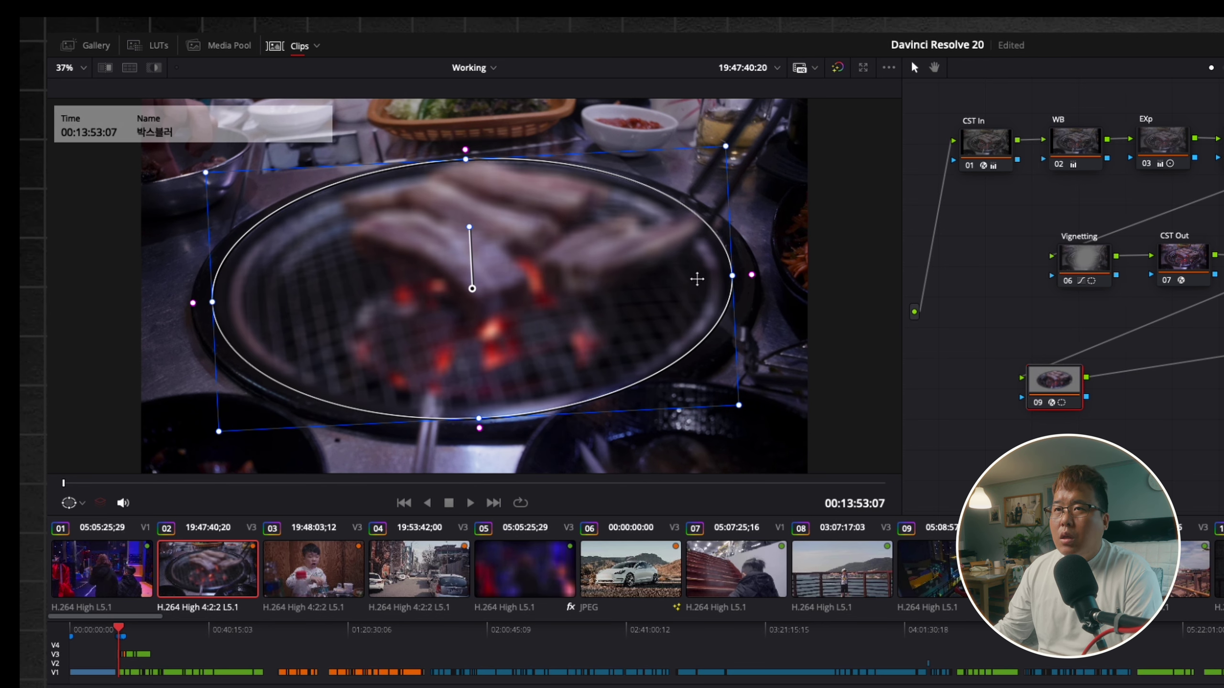
{"action": "left_click", "coordinate": [1098, 273]}
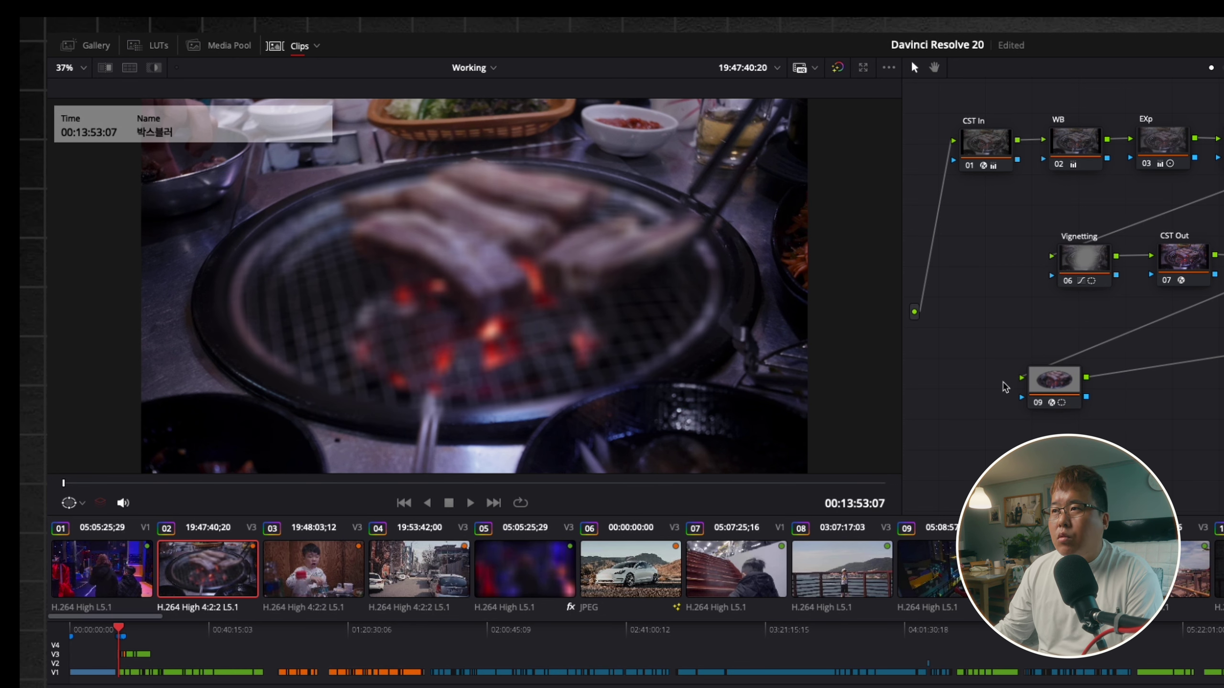
{"action": "left_click", "coordinate": [1078, 395]}
{"action": "left_click_drag", "start_coordinate": [754, 279], "coordinate": [805, 284]}
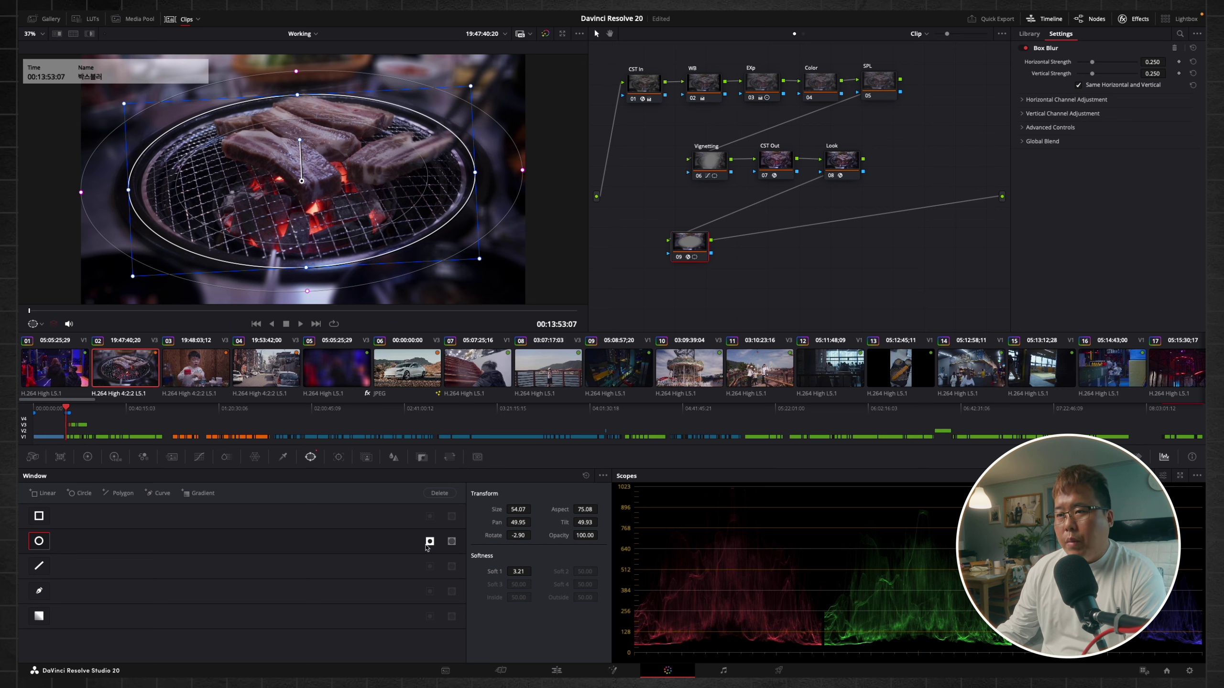
{"action": "left_click", "coordinate": [427, 541]}
{"action": "left_click", "coordinate": [428, 542]}
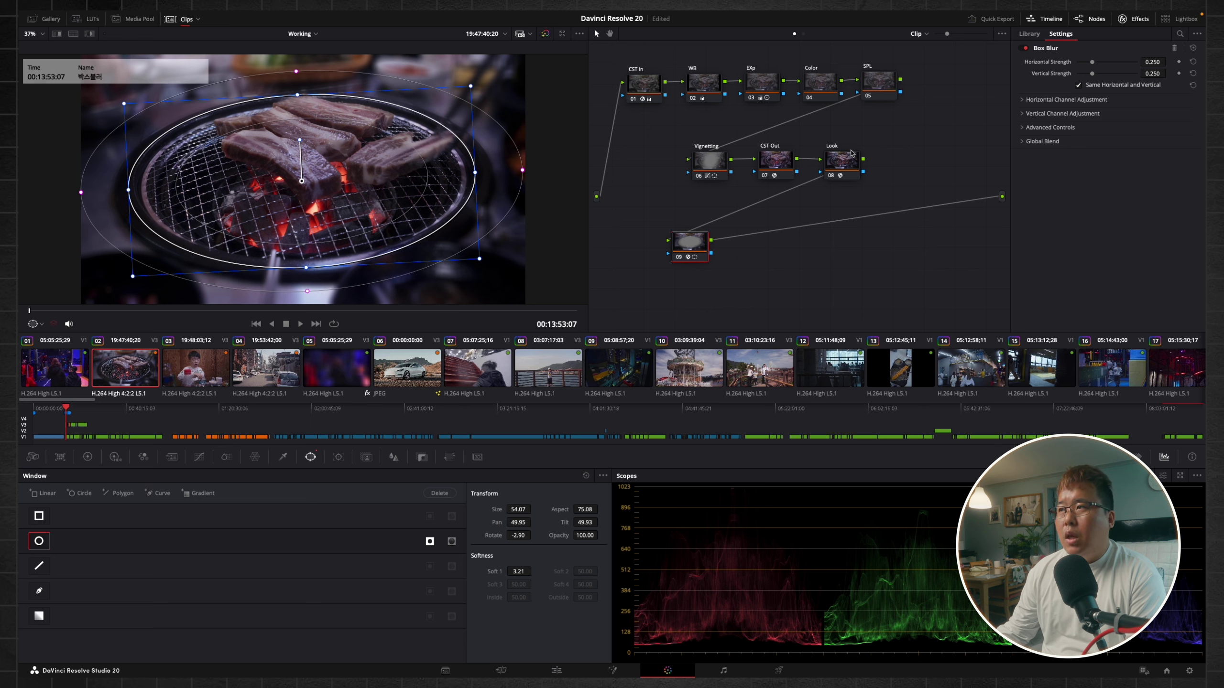
On clip 03 of the boy eating, add a serial node after the Look node and place it below the Vignetting node.
{"action": "left_click", "coordinate": [847, 160]}
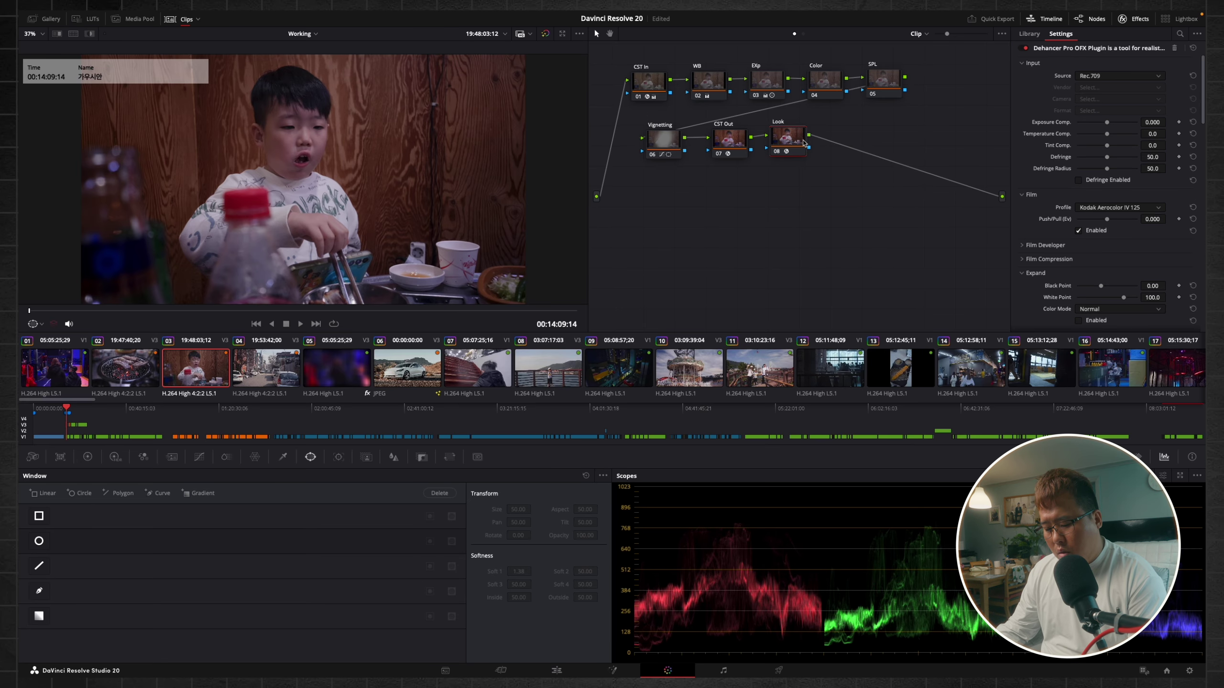
{"action": "key", "text": "alt+s"}
{"action": "left_click_drag", "start_coordinate": [843, 139], "coordinate": [681, 237]}
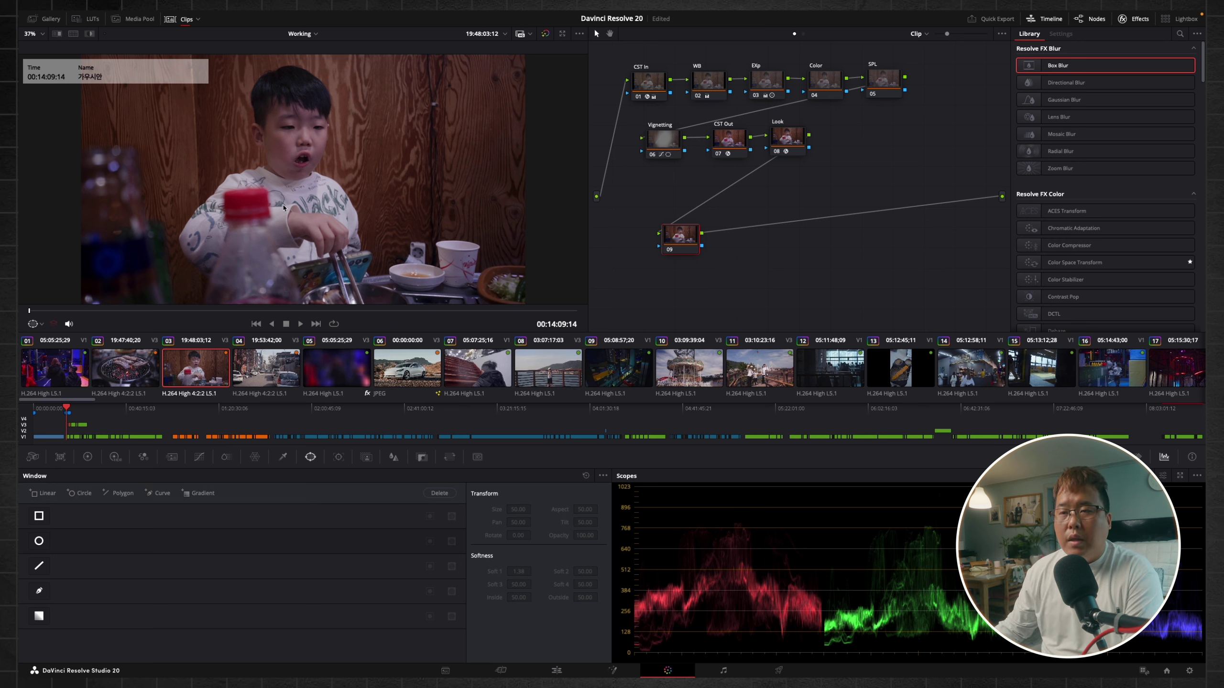
{"action": "left_click_drag", "start_coordinate": [682, 241], "coordinate": [667, 249]}
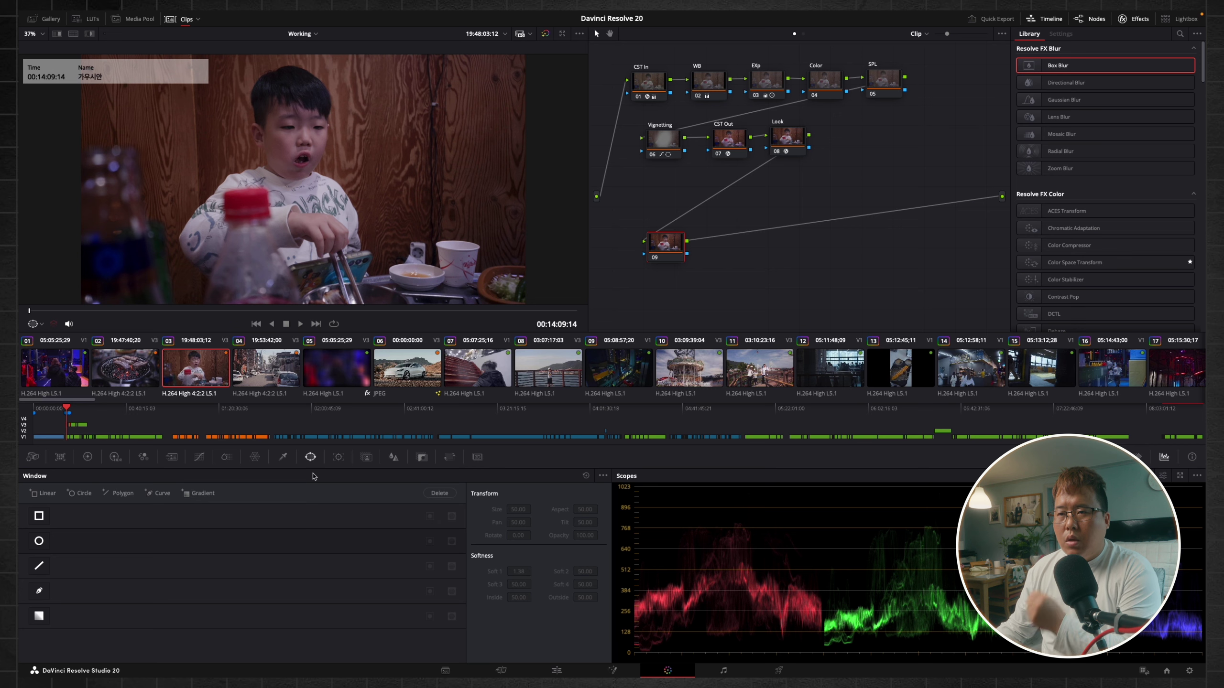
Start an AI Magic Mask on node 09 with Better quality, pick the boy's face, and highlight the selection.
{"action": "left_click", "coordinate": [366, 457]}
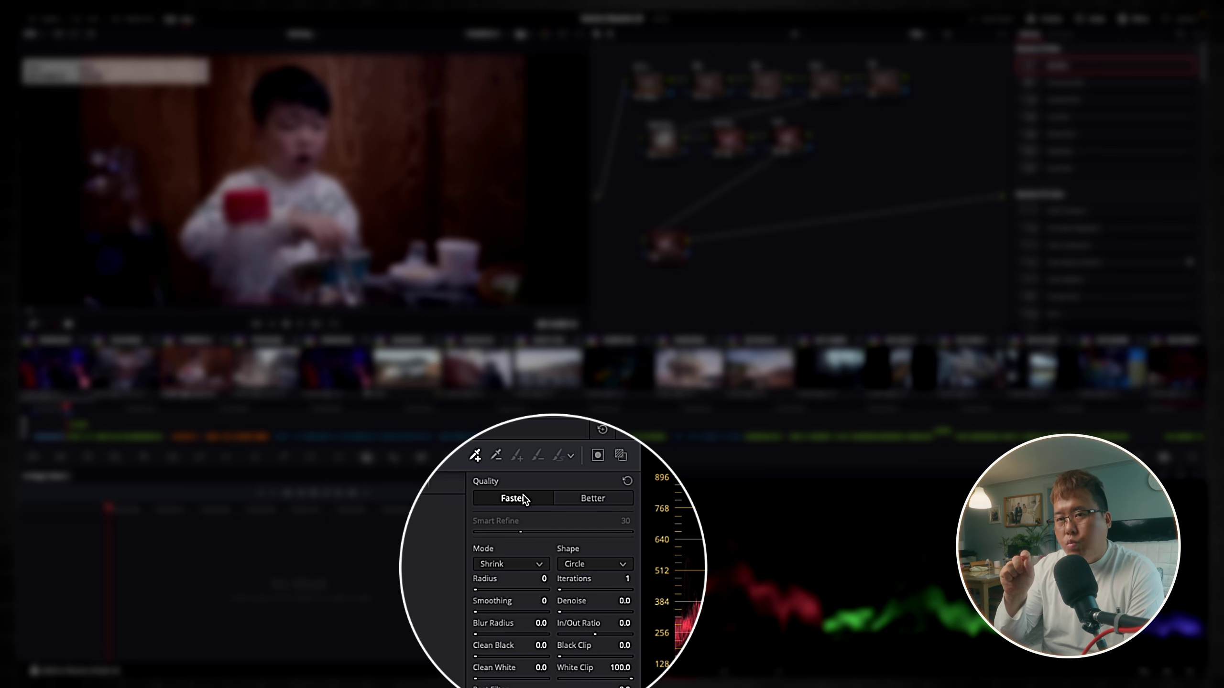
{"action": "left_click", "coordinate": [583, 498]}
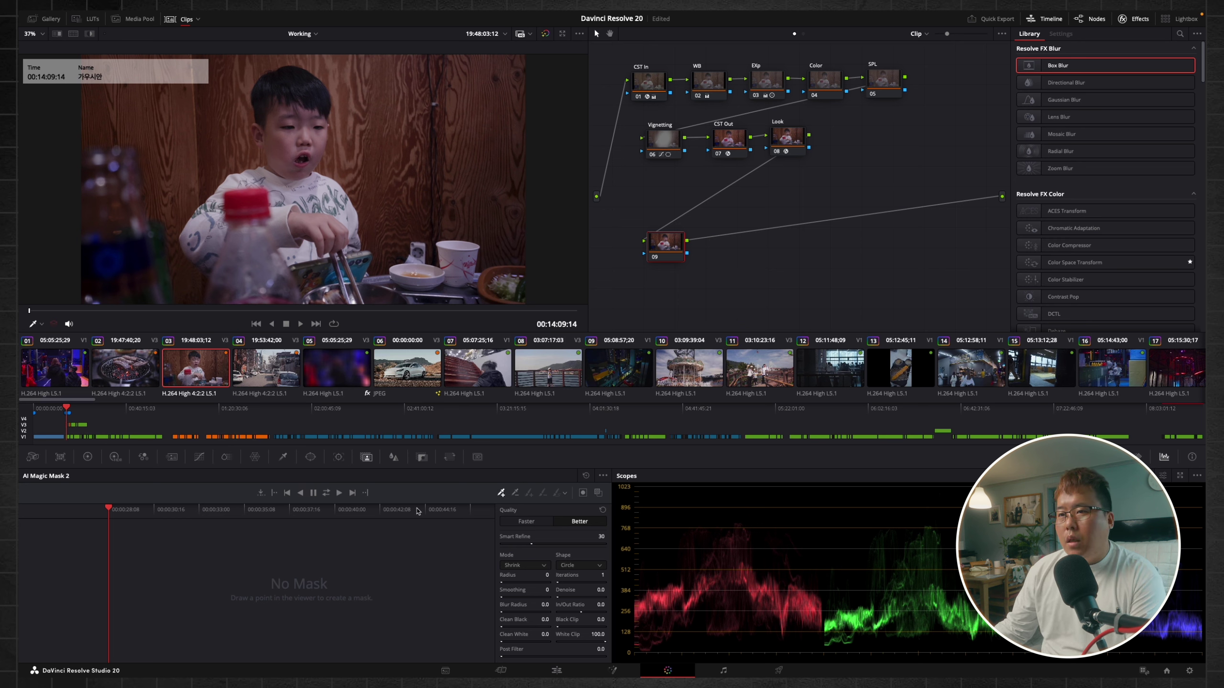
{"action": "left_click", "coordinate": [501, 493]}
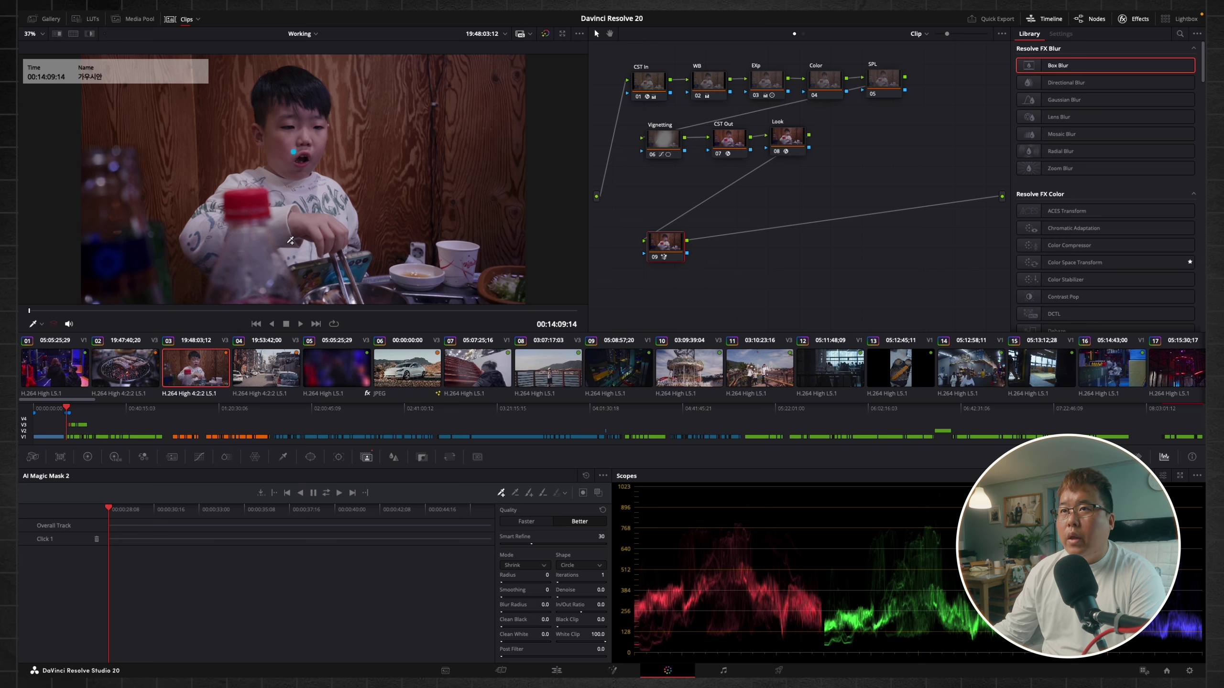
{"action": "key", "text": "shift+h"}
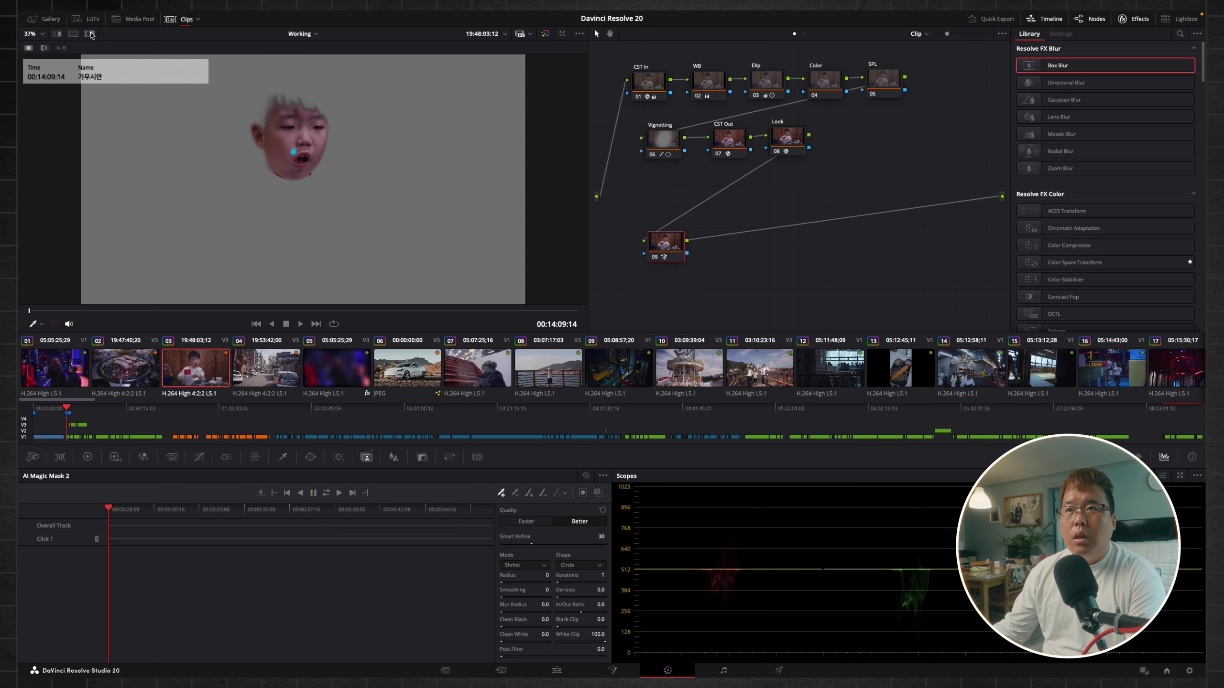
Extend the Magic Mask with points on the boy's hair, his sleeve, and the phone and tongs below his hand.
{"action": "left_click", "coordinate": [294, 95]}
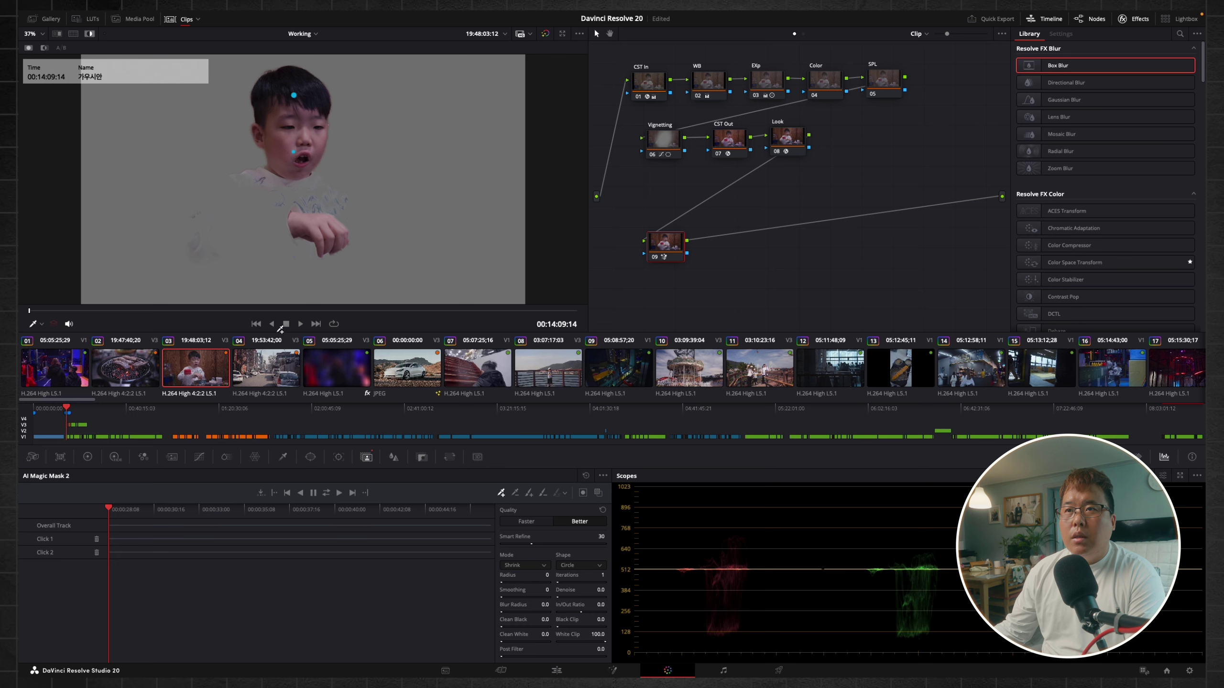
{"action": "left_click", "coordinate": [214, 225]}
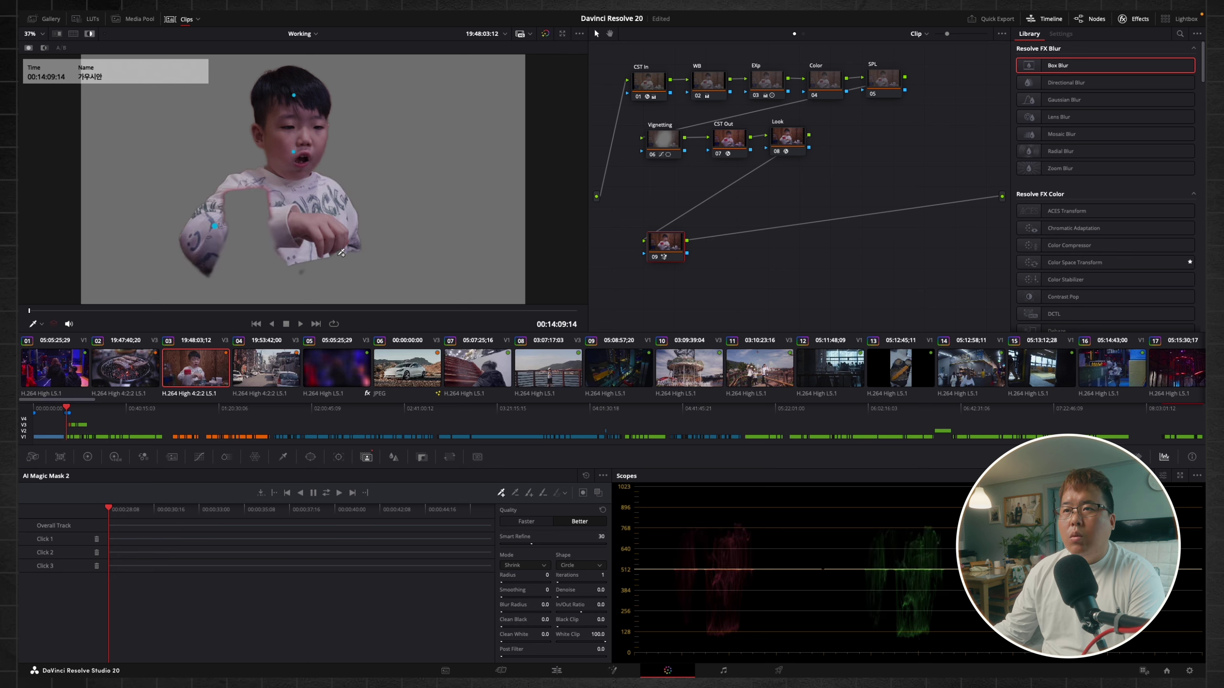
{"action": "left_click", "coordinate": [327, 268]}
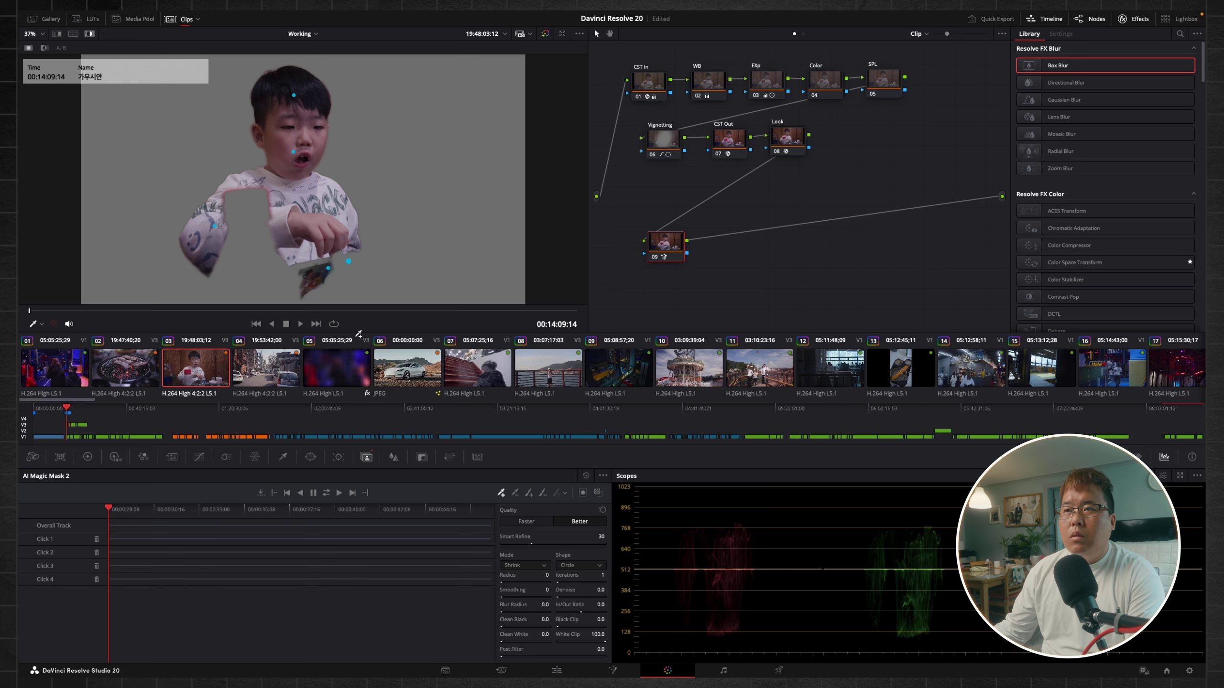
{"action": "left_click", "coordinate": [333, 281]}
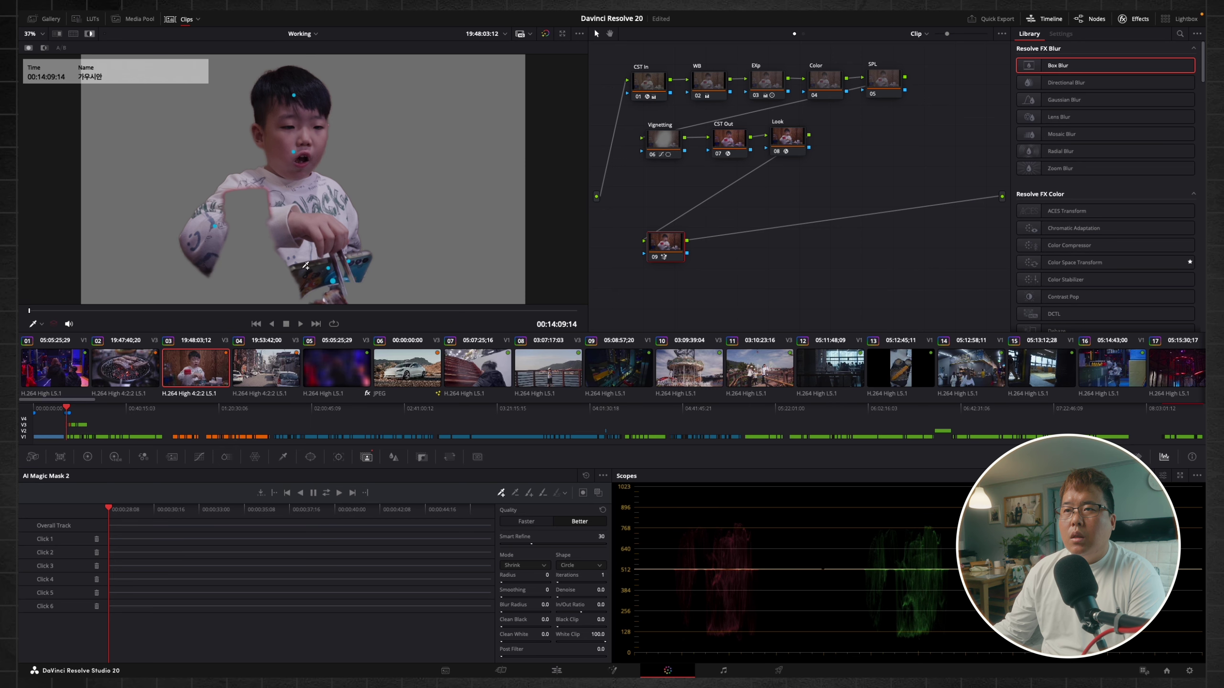
{"action": "left_click", "coordinate": [348, 266]}
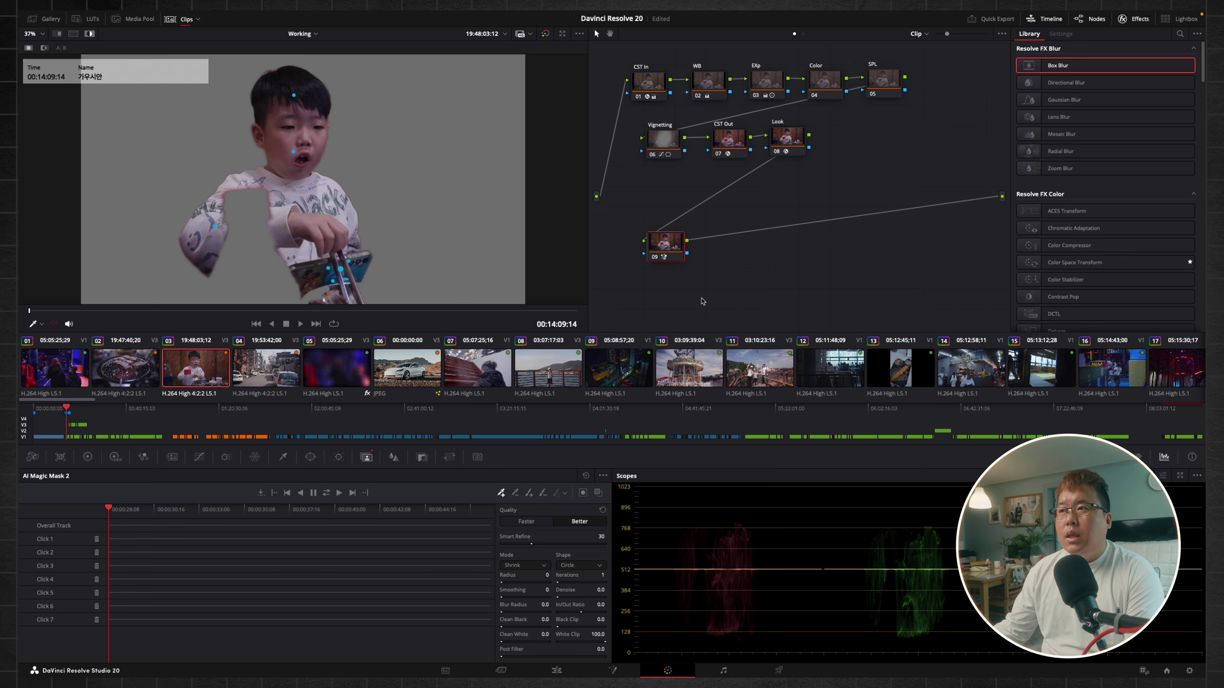
Reposition node 09 slightly in the graph and track the Magic Mask through the clip.
{"action": "left_click_drag", "start_coordinate": [665, 243], "coordinate": [697, 235]}
{"action": "key", "text": "ctrl+z"}
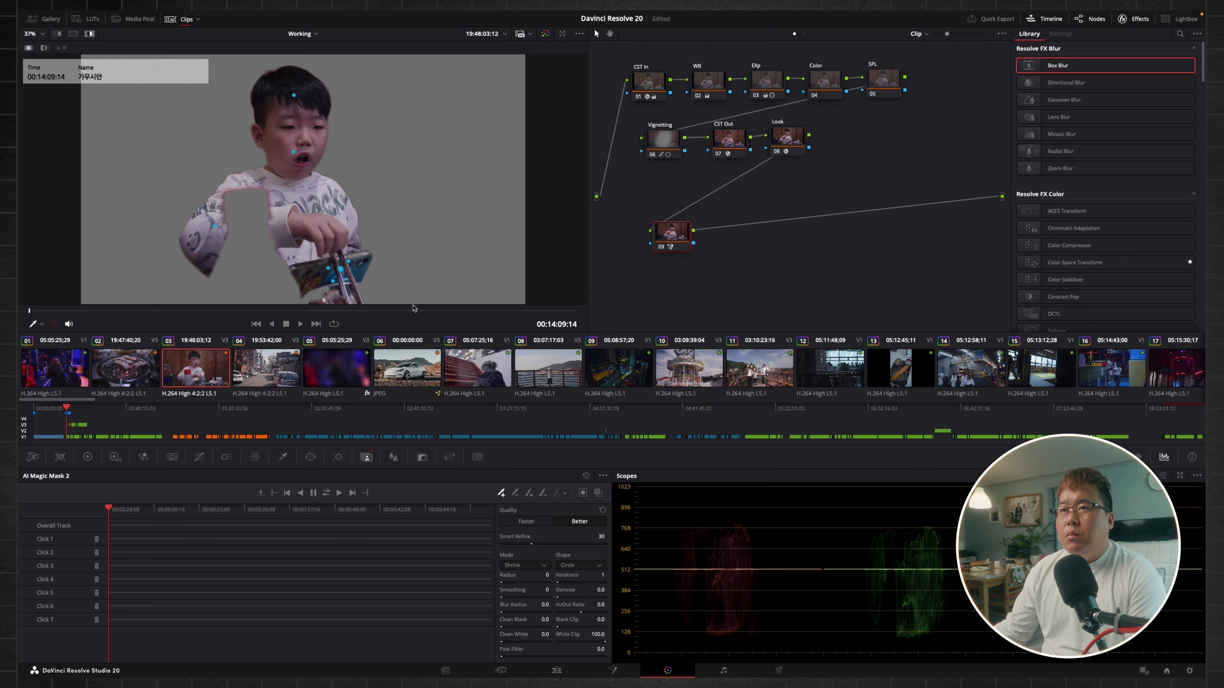
{"action": "left_click", "coordinate": [339, 493]}
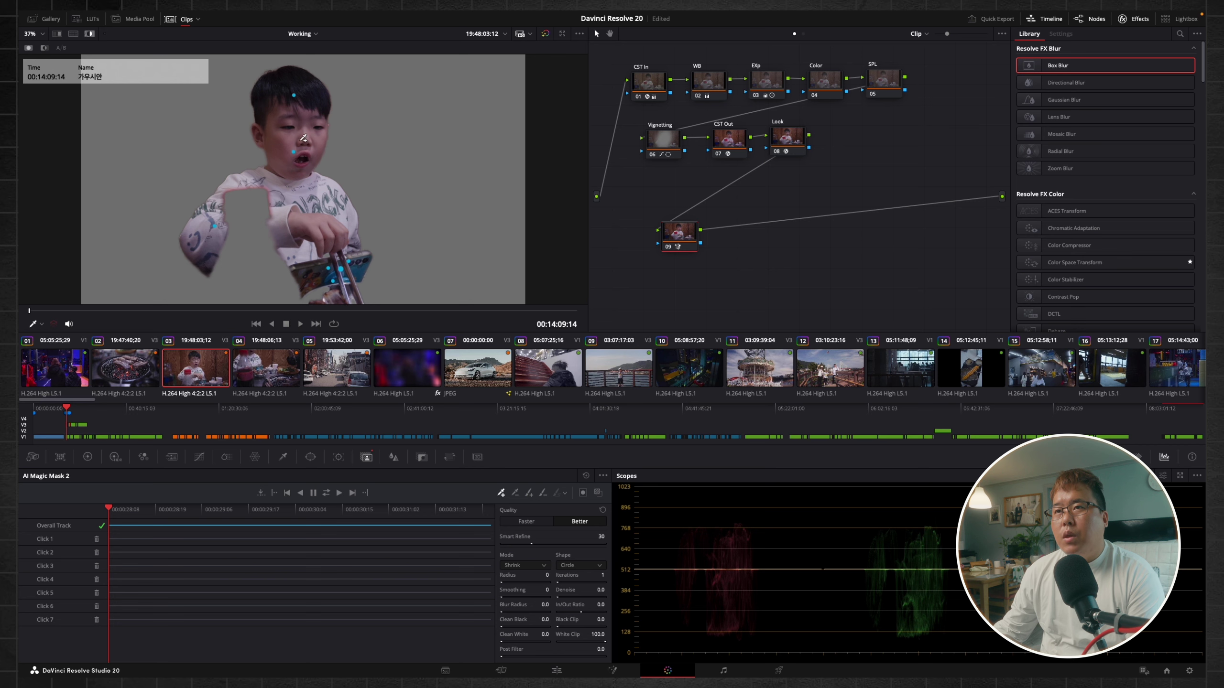
Apply Gaussian Blur to node 09 and invert the Magic Mask so the blur affects only the area around the boy.
{"action": "left_click_drag", "start_coordinate": [1064, 99], "coordinate": [683, 242]}
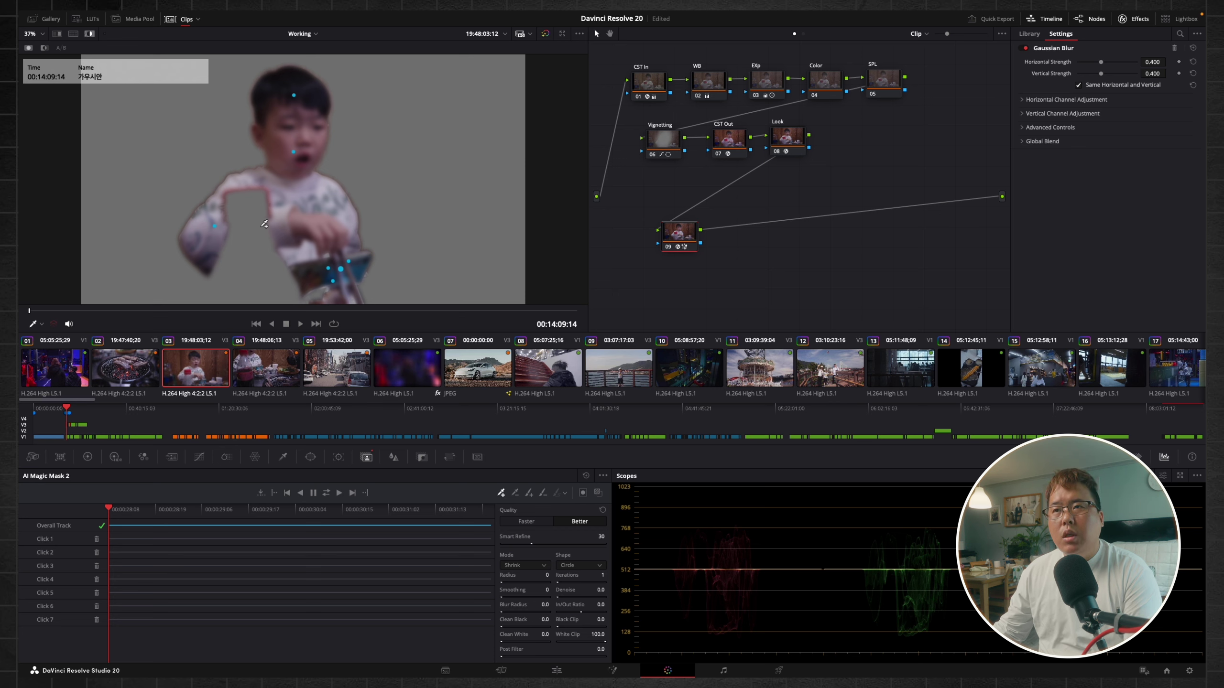
{"action": "left_click", "coordinate": [89, 35]}
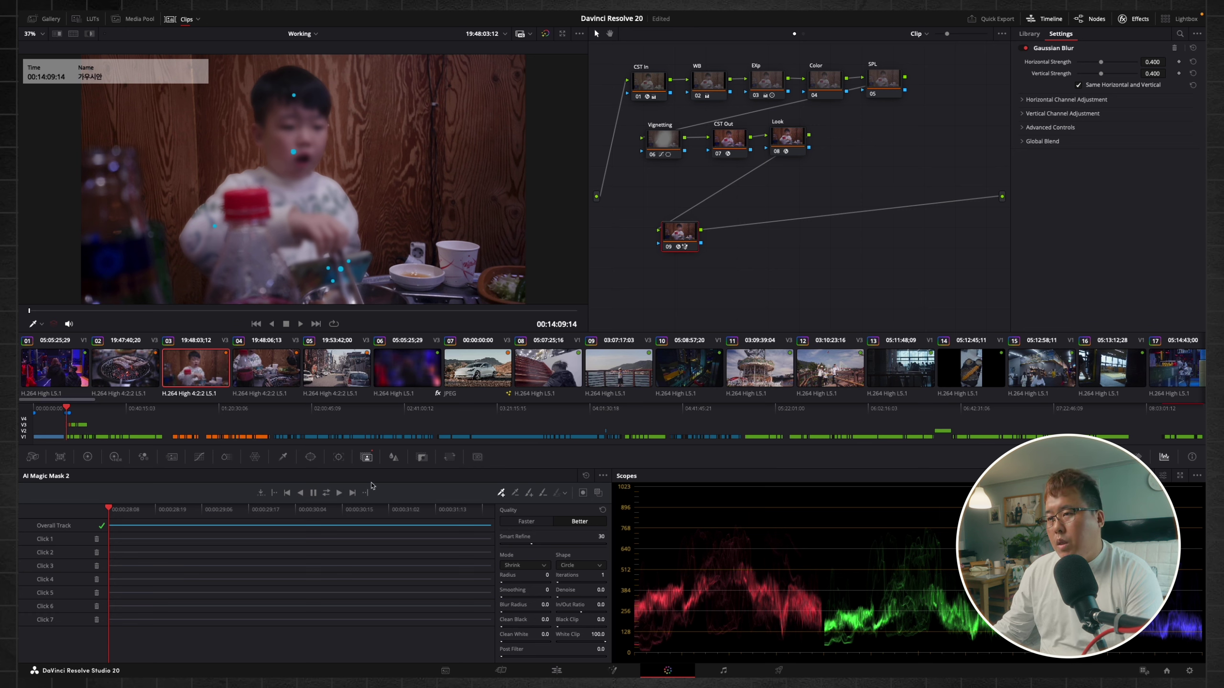
{"action": "left_click", "coordinate": [584, 492]}
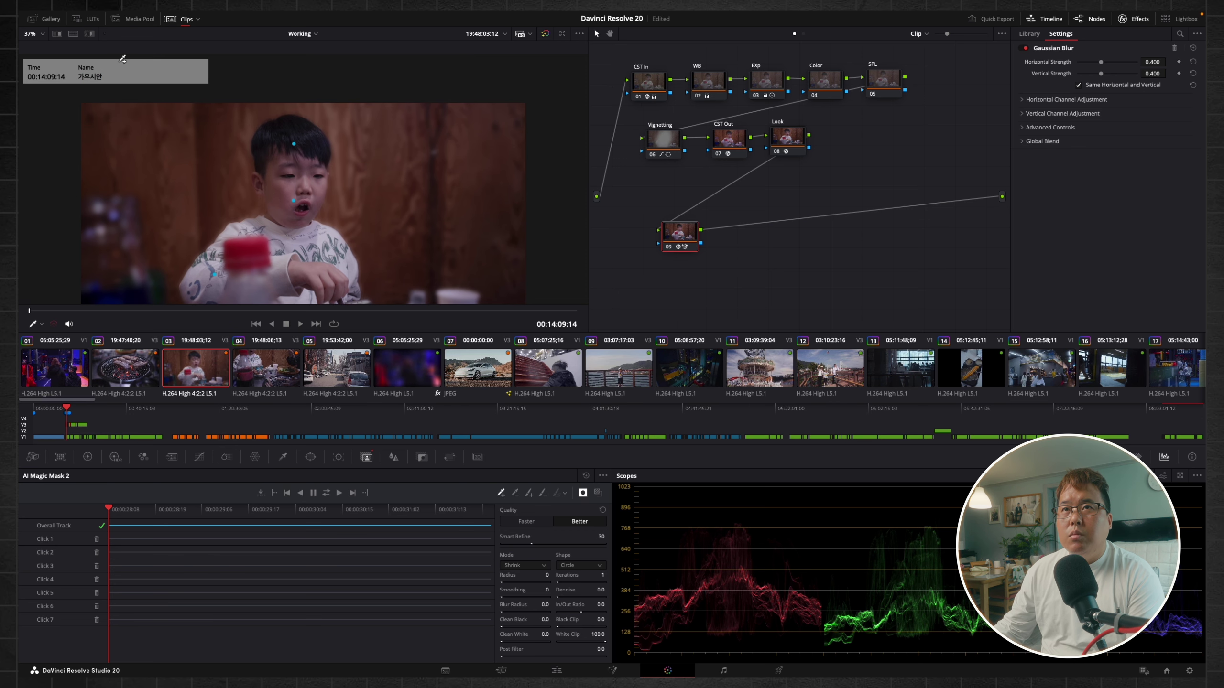
Inspect the mask edge around the boy up close and set the mask's In/Out Ratio to 20.3.
{"action": "left_click", "coordinate": [90, 34]}
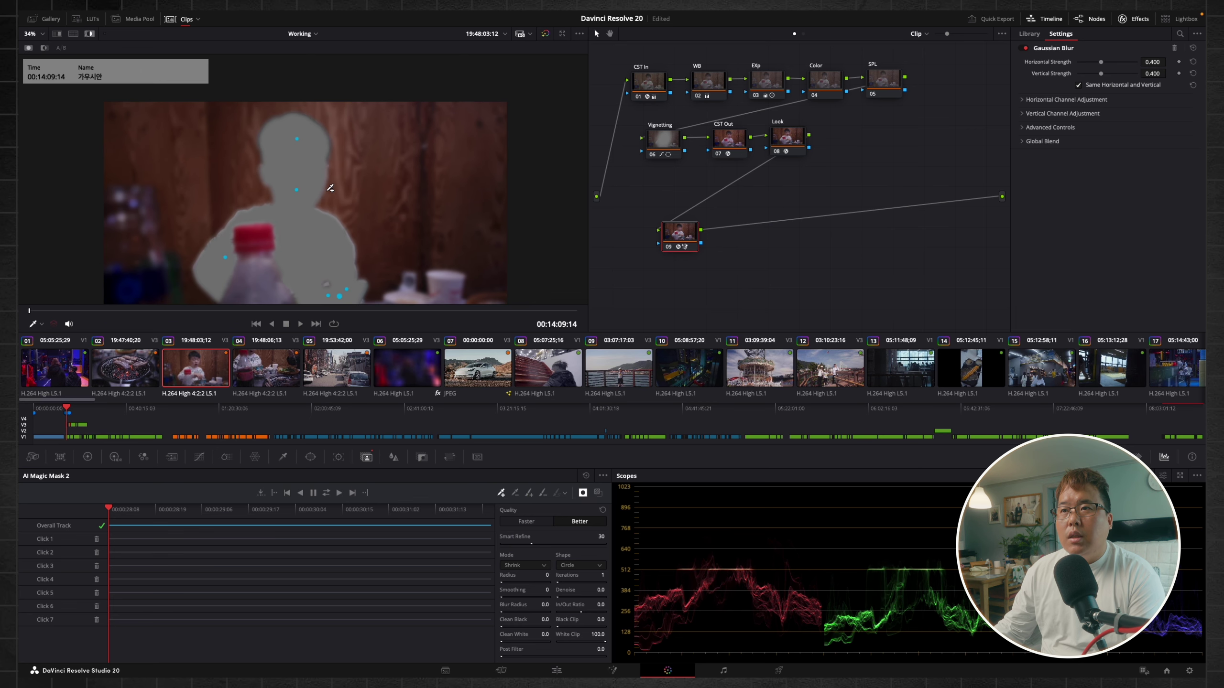
{"action": "scroll", "coordinate": [346, 204], "scroll_direction": "up", "scroll_amount": 5}
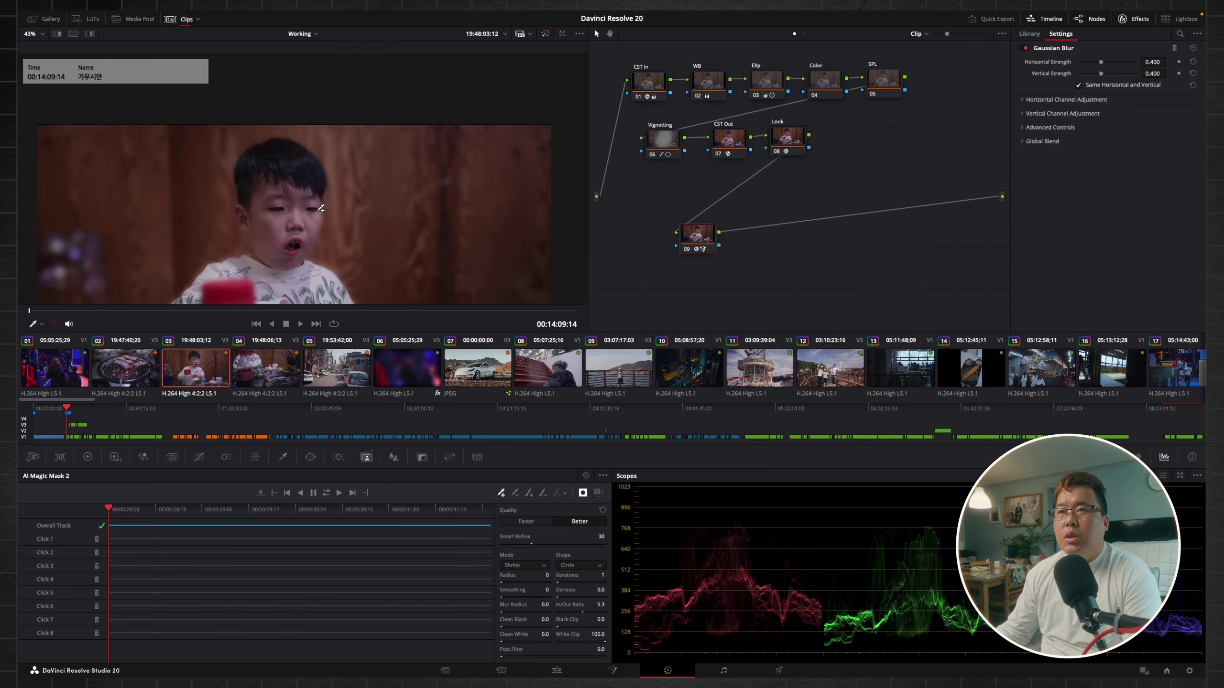
{"action": "scroll", "coordinate": [320, 208], "scroll_direction": "up", "scroll_amount": 2}
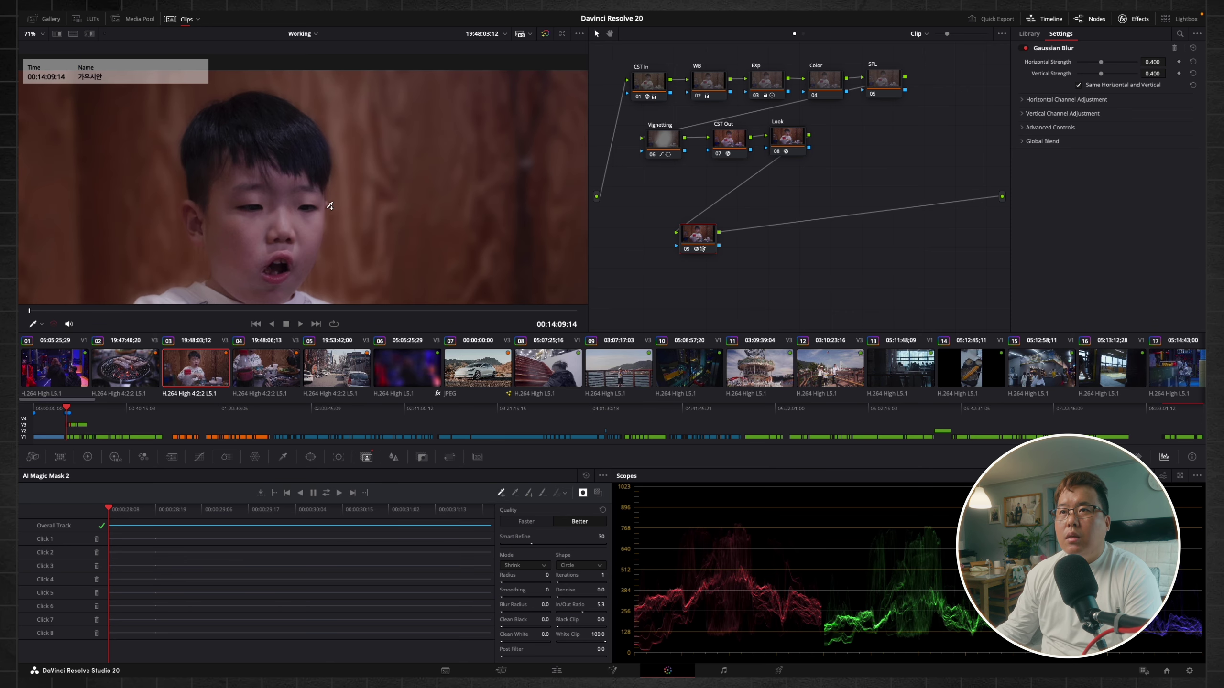
{"action": "scroll", "coordinate": [332, 203], "scroll_direction": "down", "scroll_amount": 3}
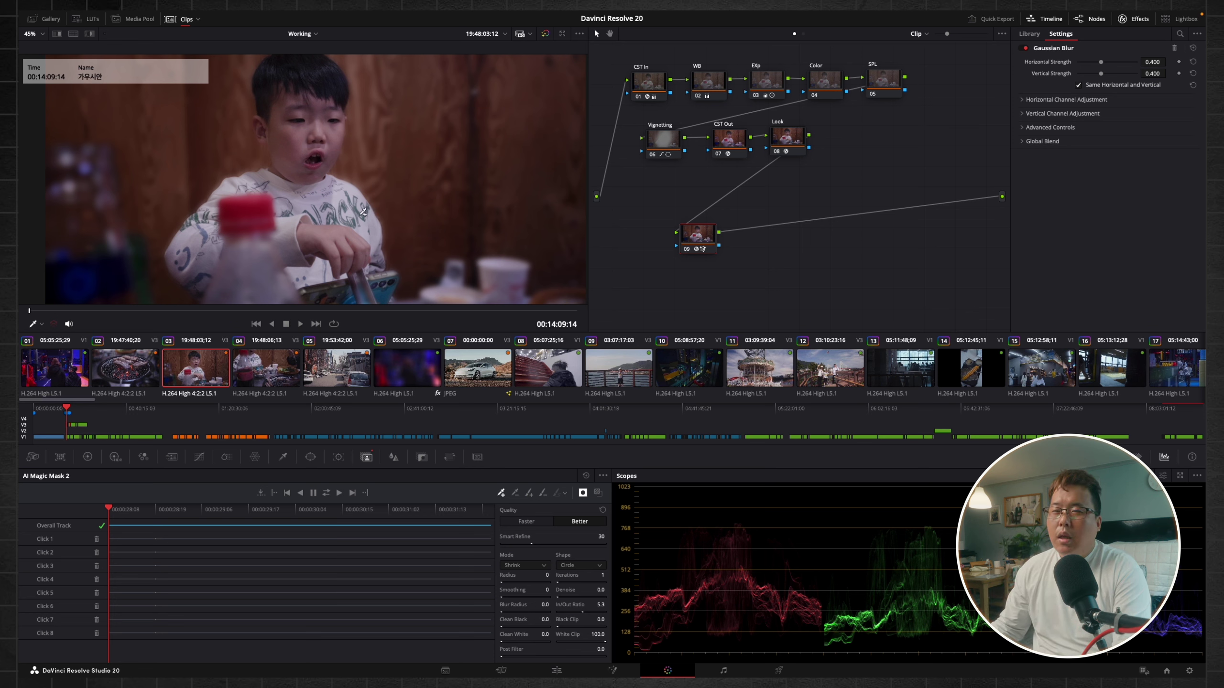
{"action": "scroll", "coordinate": [378, 226], "scroll_direction": "up", "scroll_amount": 1}
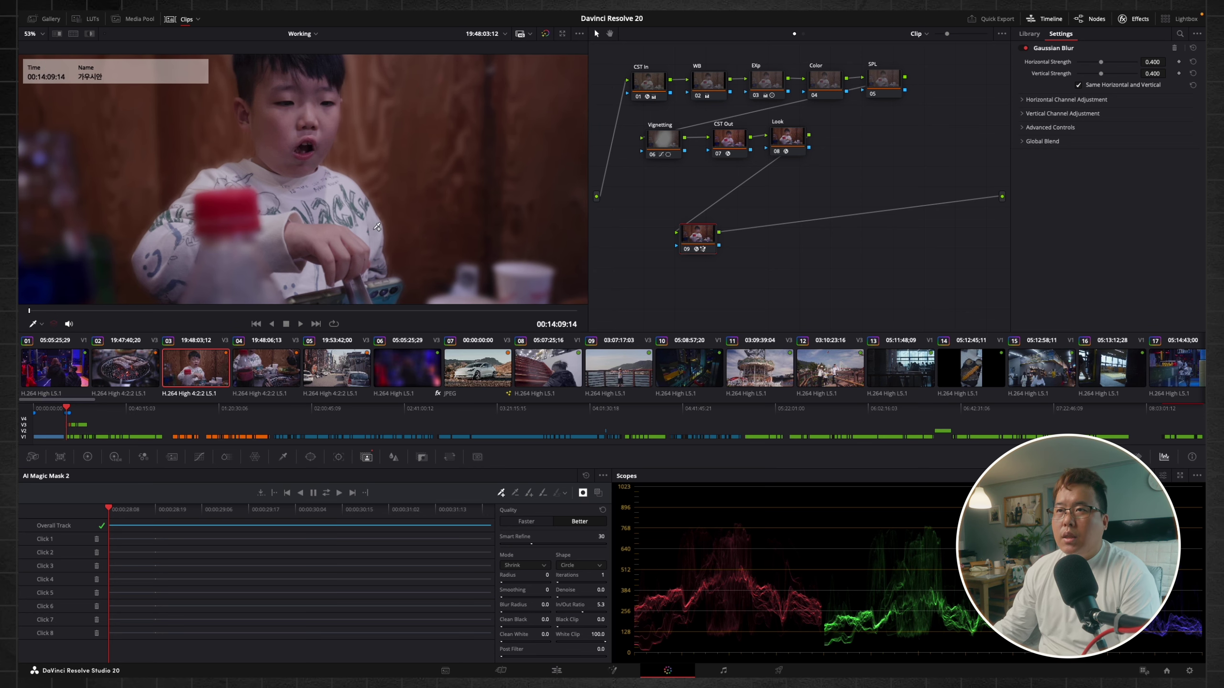
{"action": "scroll", "coordinate": [377, 227], "scroll_direction": "up", "scroll_amount": 1}
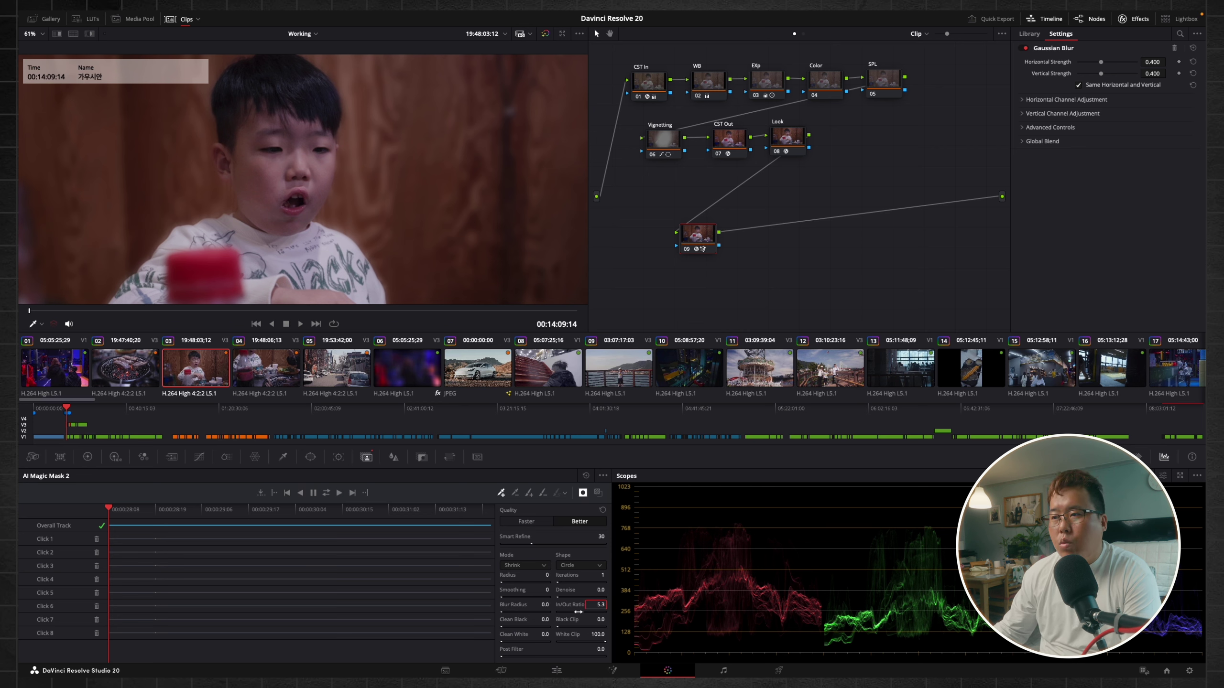
{"action": "mouse_move", "coordinate": [584, 612]}
{"action": "left_mouse_down"}
{"action": "mouse_move", "coordinate": [605, 612]}
{"action": "mouse_move", "coordinate": [591, 611]}
{"action": "left_mouse_up"}
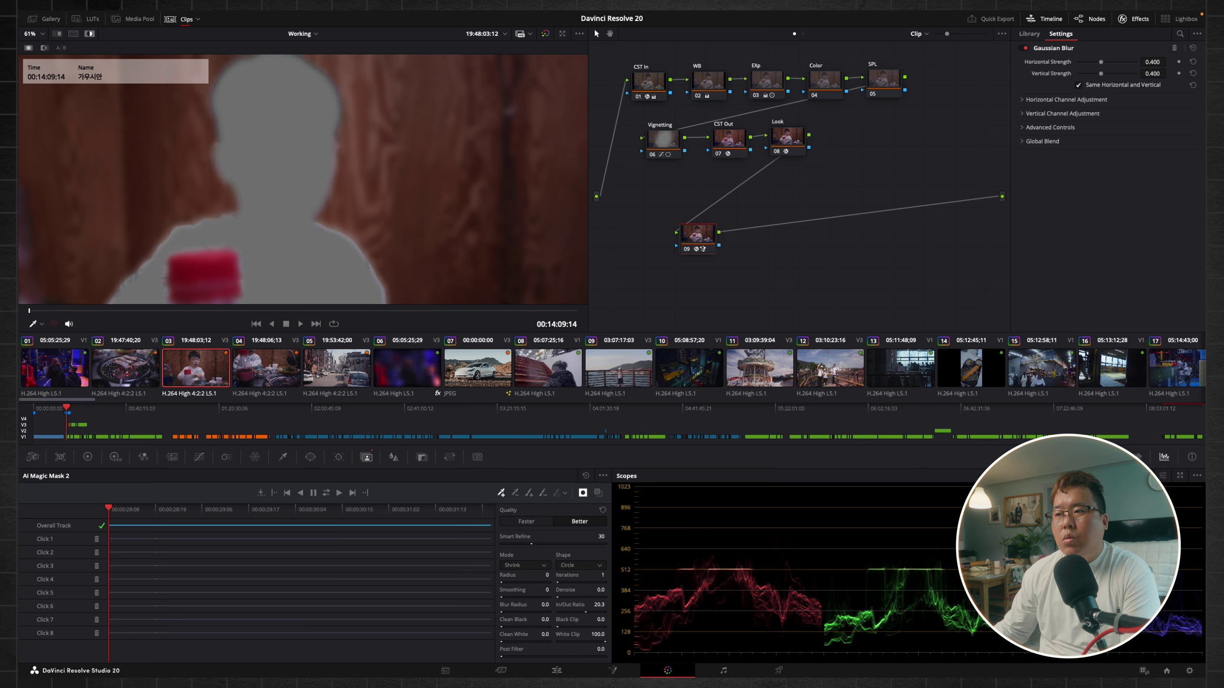
Refine the mask with Denoise 13.2, Black Clip 17.9 and White Clip 31.1, lower the Gaussian Blur strength to 0.310, and play the clip.
{"action": "left_click_drag", "start_coordinate": [557, 597], "coordinate": [563, 582]}
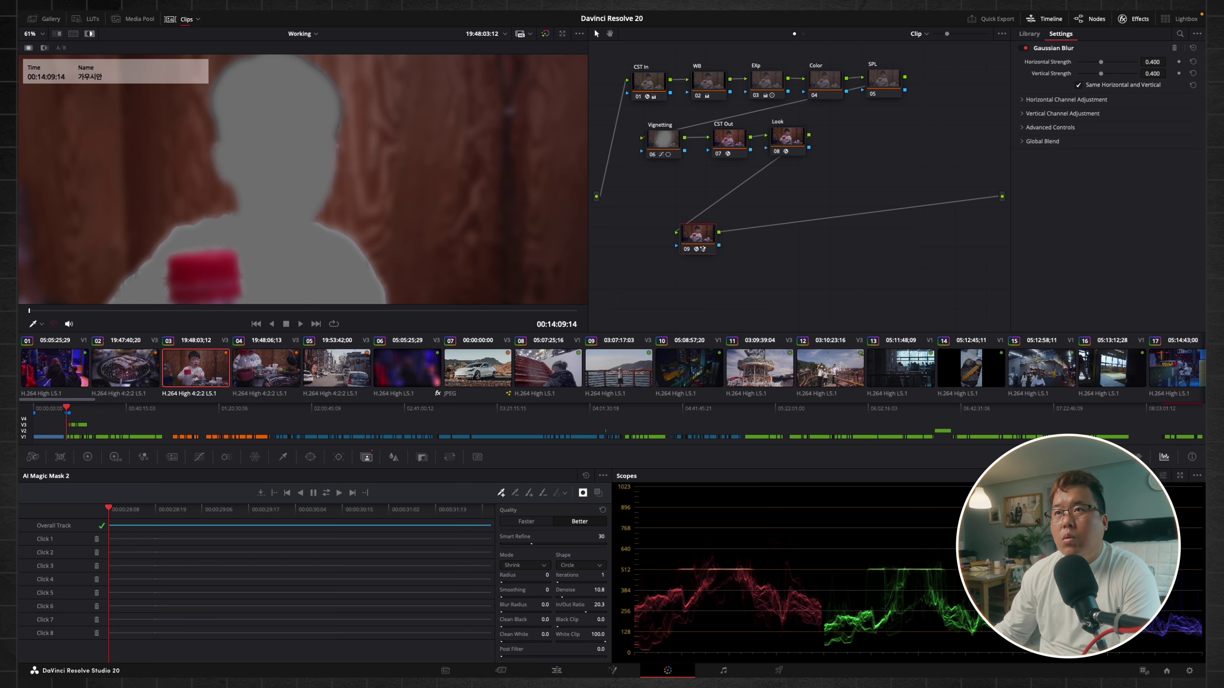
{"action": "double_click", "coordinate": [593, 574]}
{"action": "type", "text": "1"}
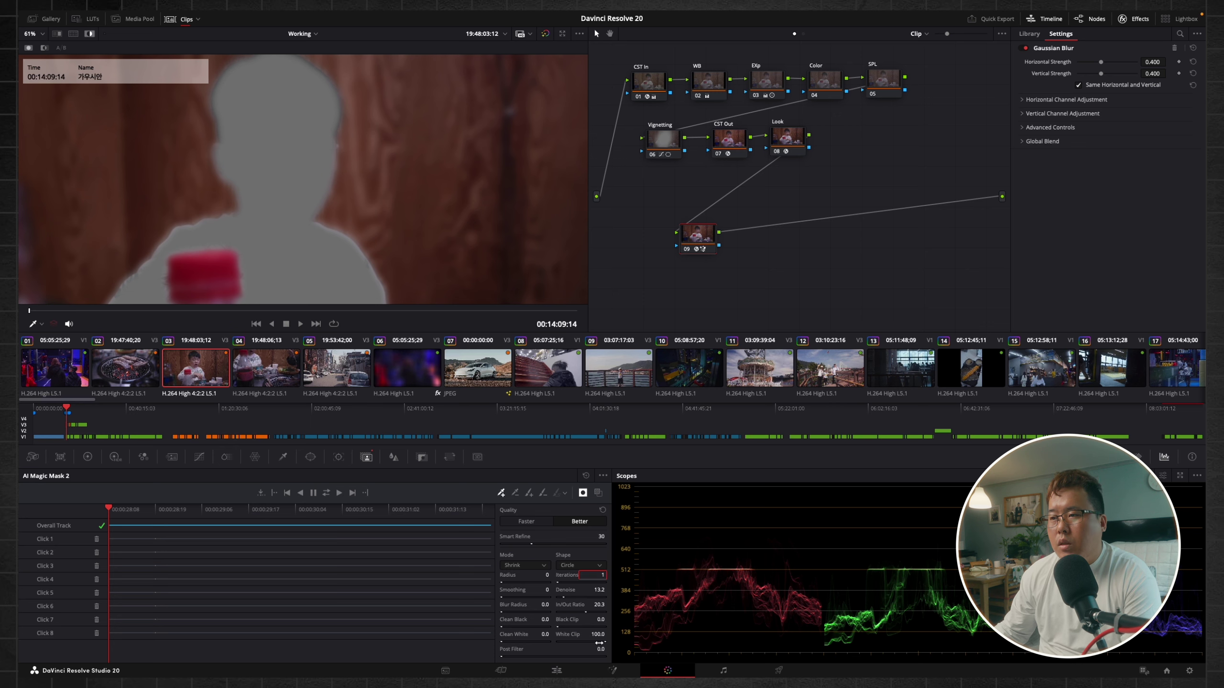
{"action": "left_click_drag", "start_coordinate": [600, 642], "coordinate": [563, 642]}
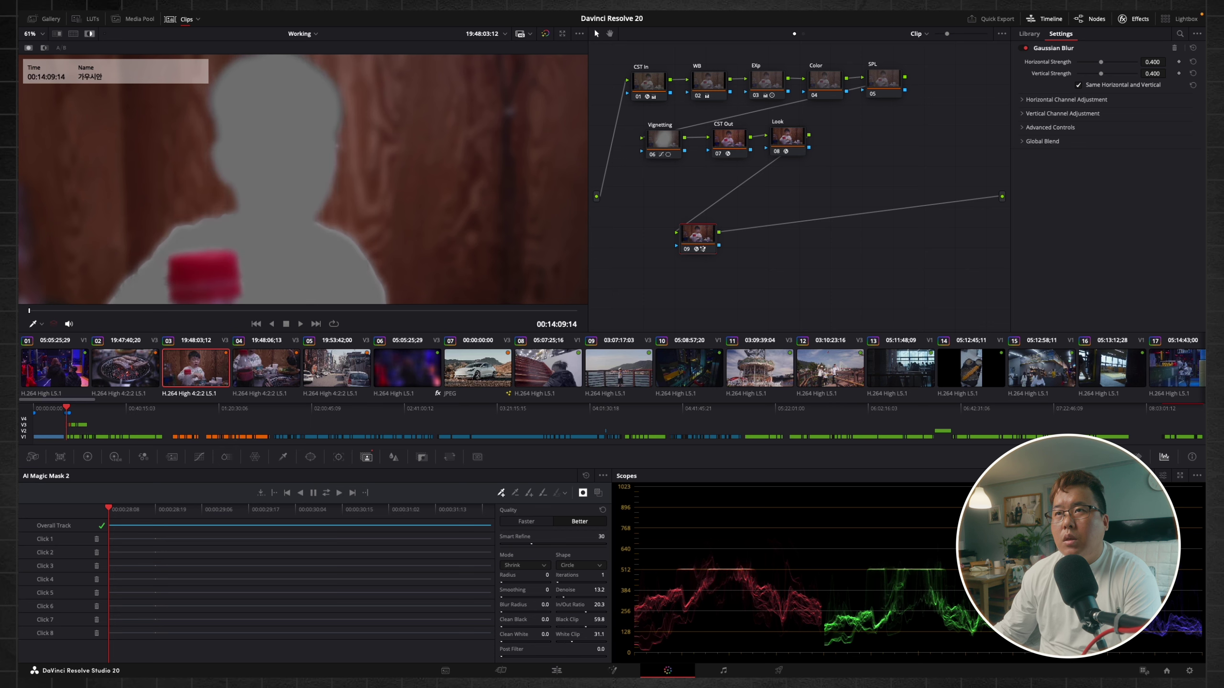
{"action": "left_click_drag", "start_coordinate": [562, 627], "coordinate": [565, 627]}
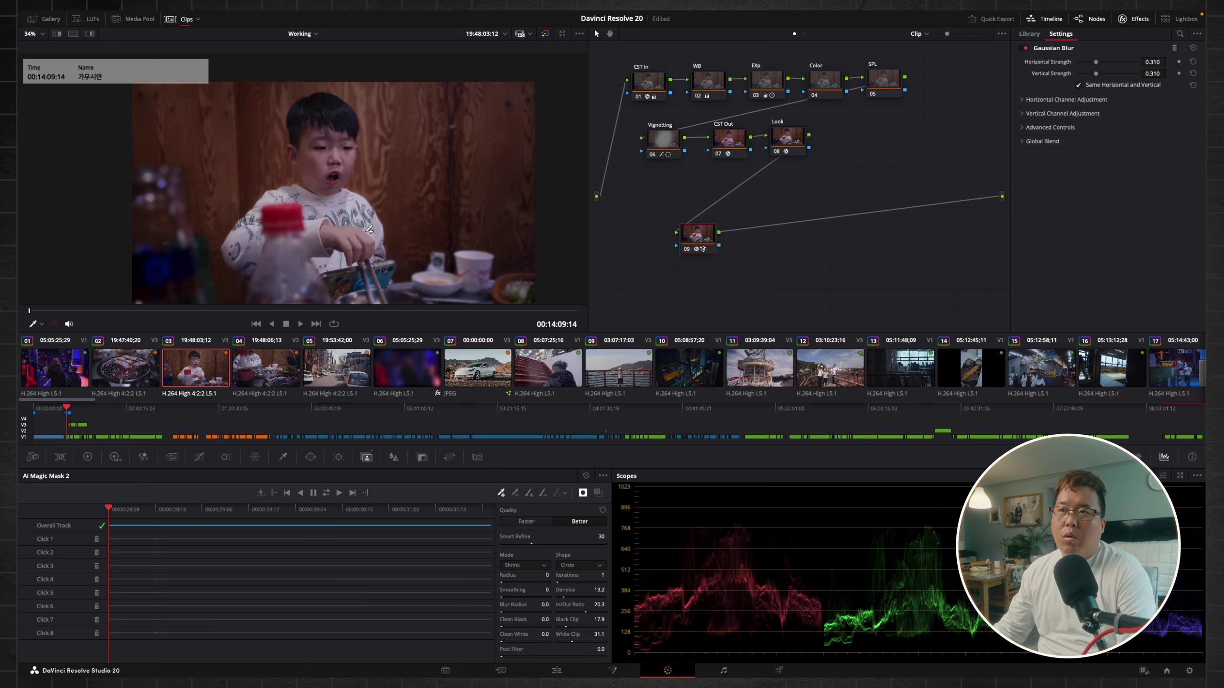
{"action": "key", "text": "space"}
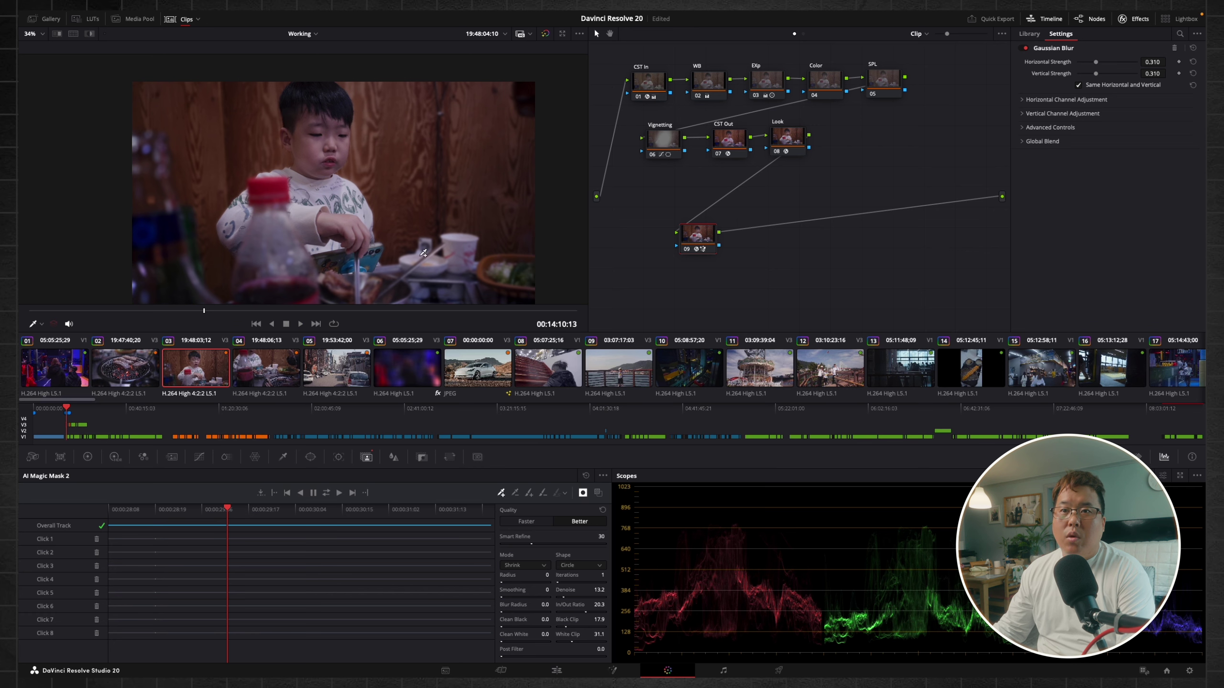
On clip 05 of the street, replace the Gaussian Blur on node 09 with Mosaic Blur.
{"action": "left_click", "coordinate": [338, 369]}
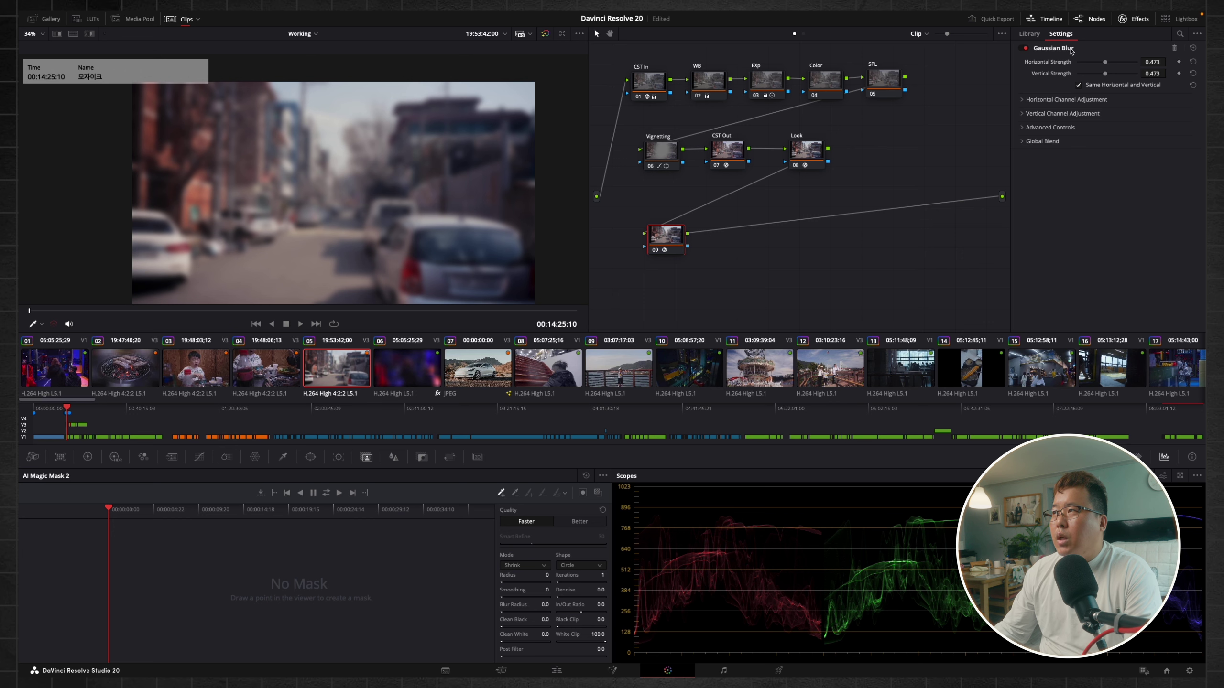
{"action": "left_click", "coordinate": [1146, 21]}
{"action": "left_click", "coordinate": [1146, 20]}
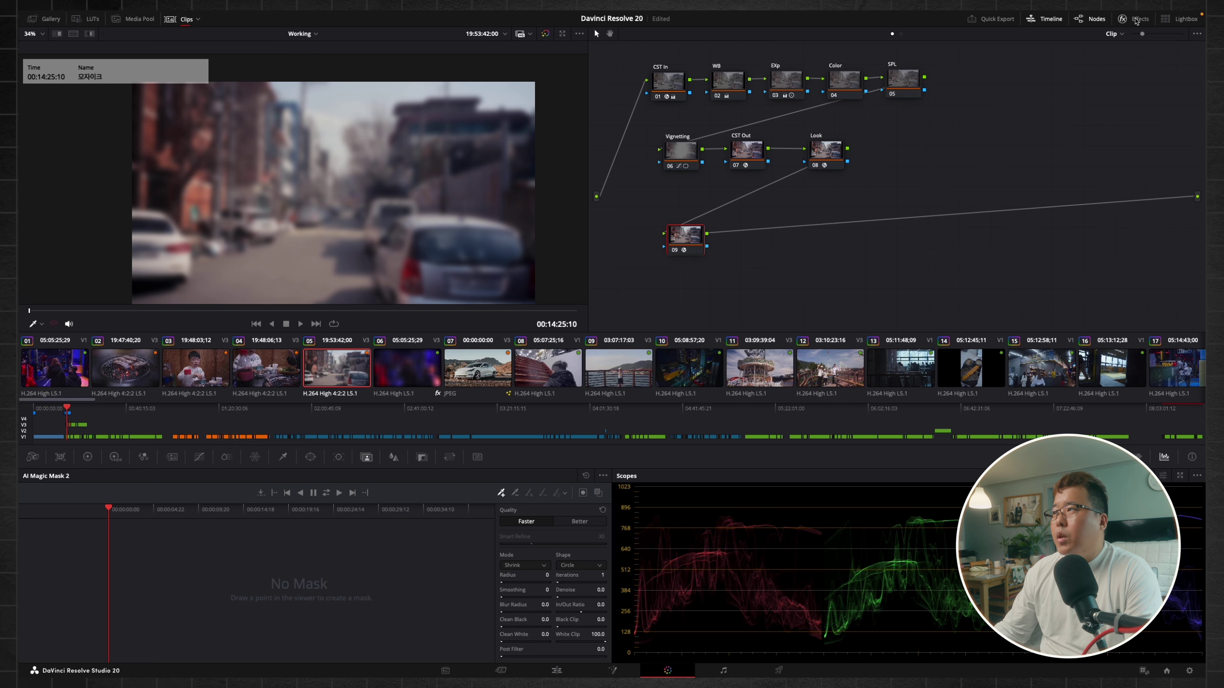
{"action": "left_click", "coordinate": [1170, 48]}
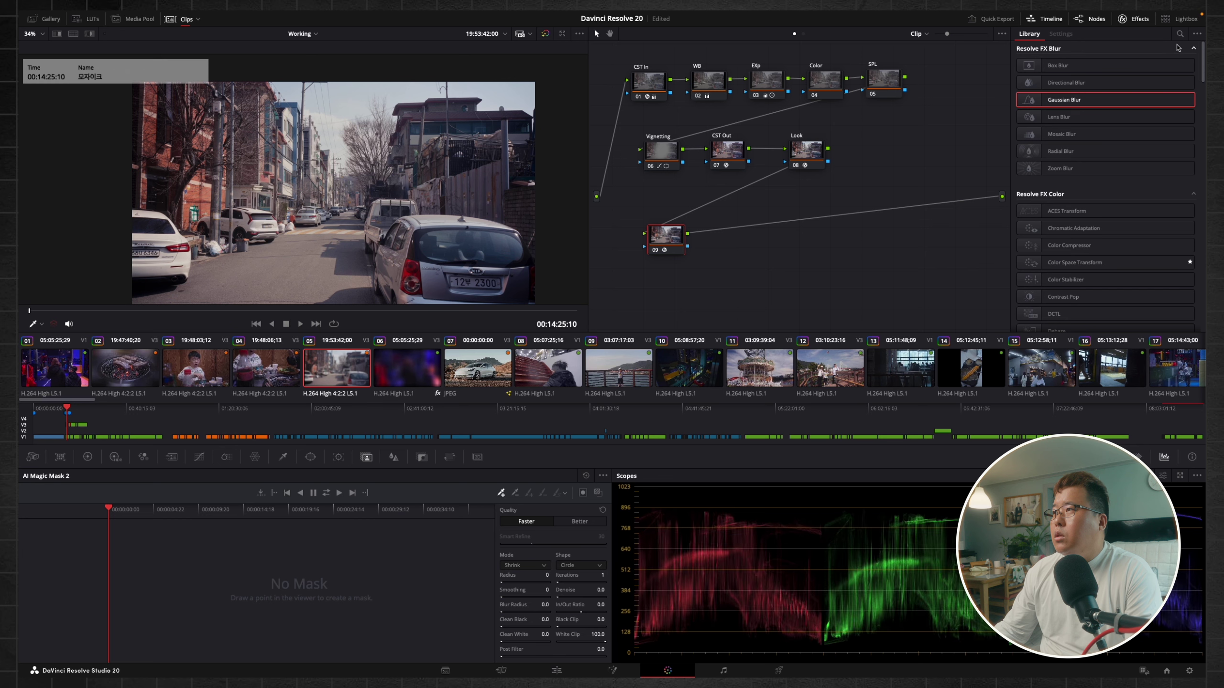
{"action": "left_click_drag", "start_coordinate": [1065, 140], "coordinate": [664, 236]}
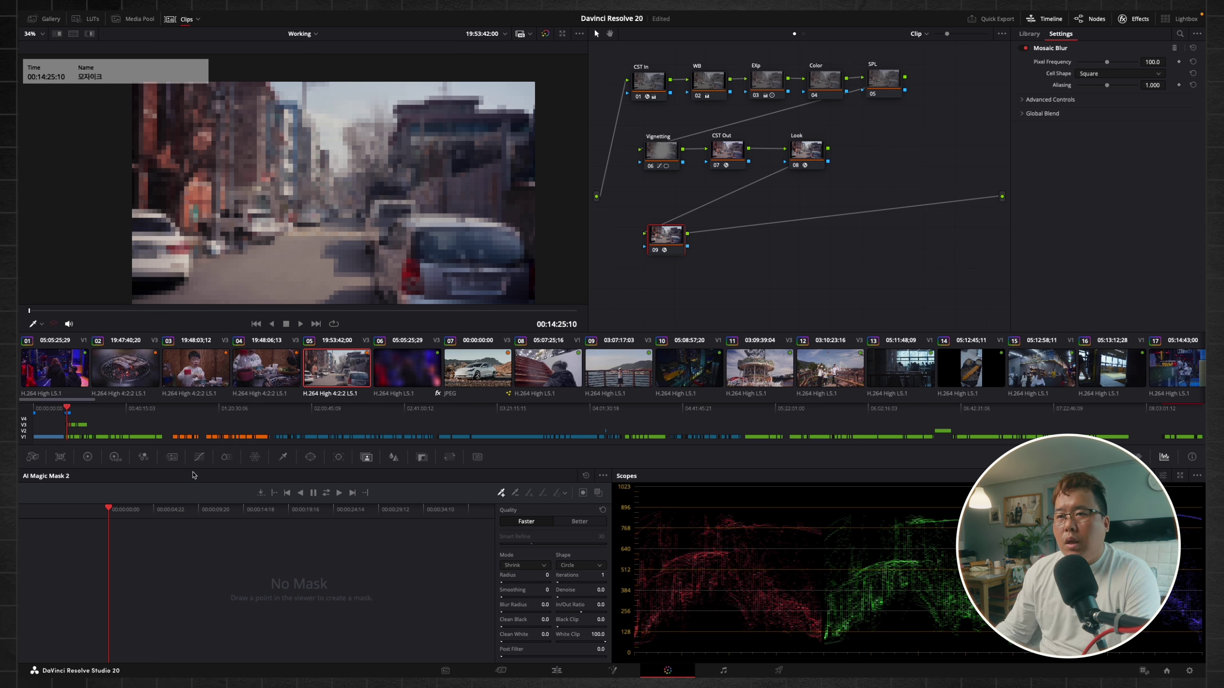
Add a rectangular window to node 09 and fit it over the parked silver car's licence plate, at pan about 55.41 and tilt about 46.69.
{"action": "left_click", "coordinate": [311, 457]}
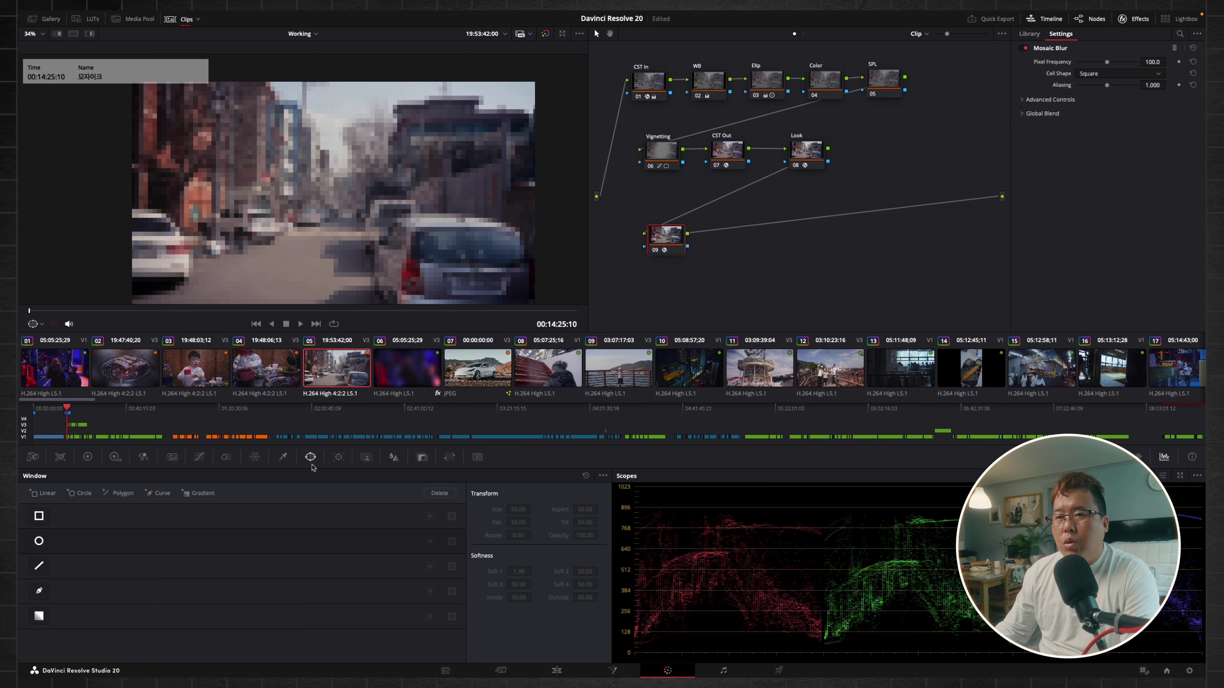
{"action": "left_click", "coordinate": [38, 519]}
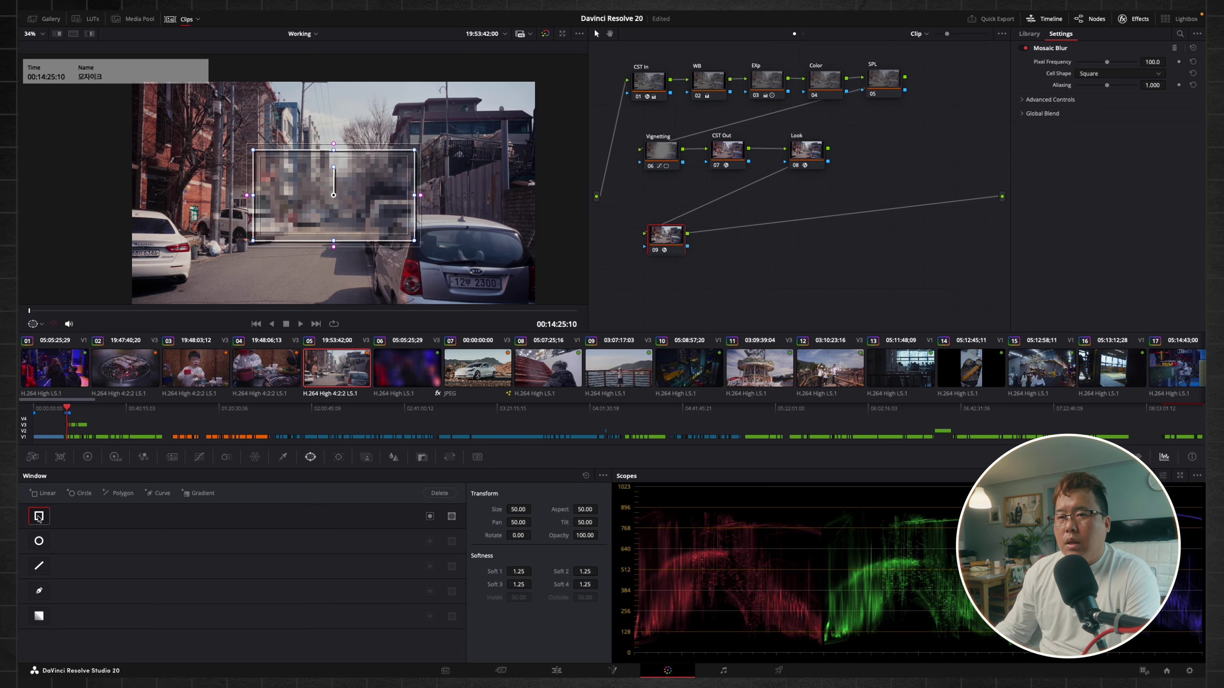
{"action": "left_click_drag", "start_coordinate": [334, 197], "coordinate": [474, 283]}
{"action": "left_click_drag", "start_coordinate": [555, 239], "coordinate": [554, 232]}
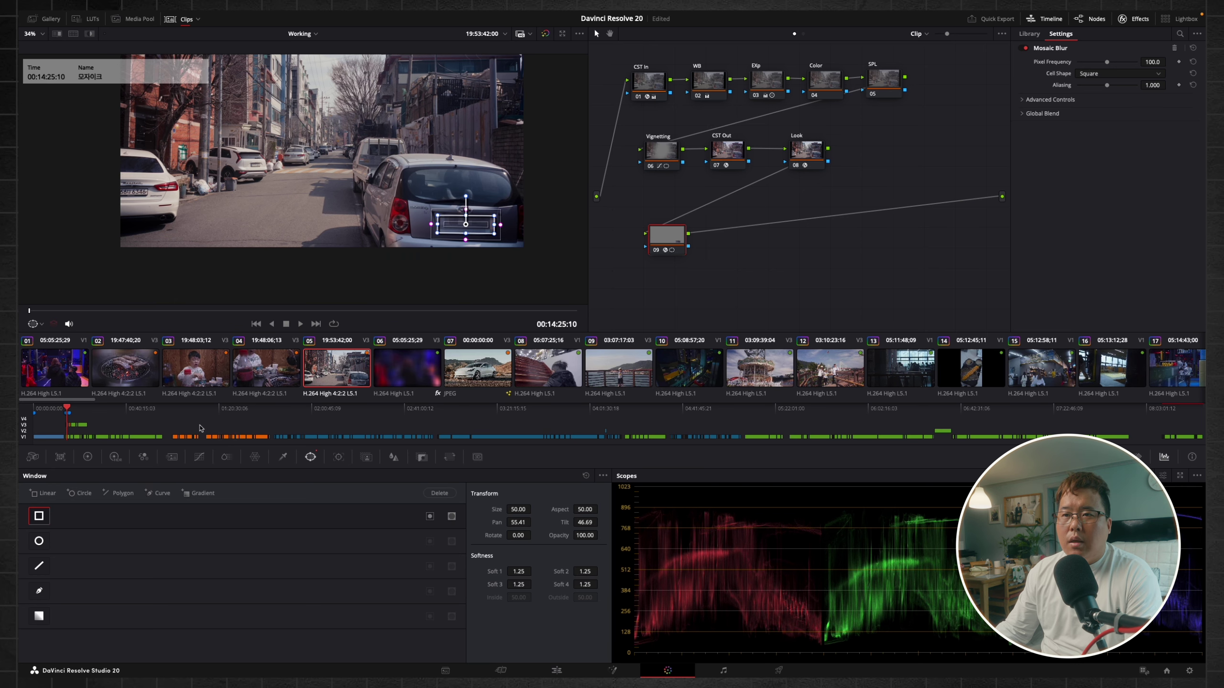
Add a serial node 10 after node 09 on the street clip and apply Mosaic Blur to it.
{"action": "left_click", "coordinate": [339, 457]}
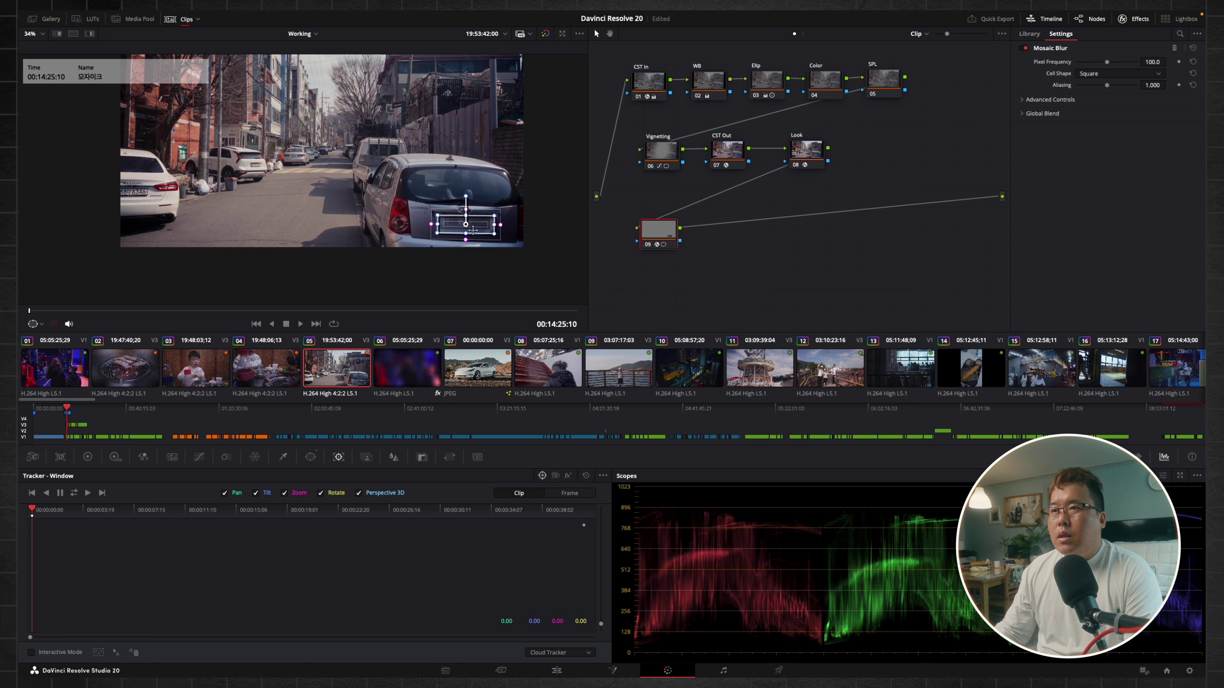
{"action": "left_click_drag", "start_coordinate": [659, 235], "coordinate": [665, 236]}
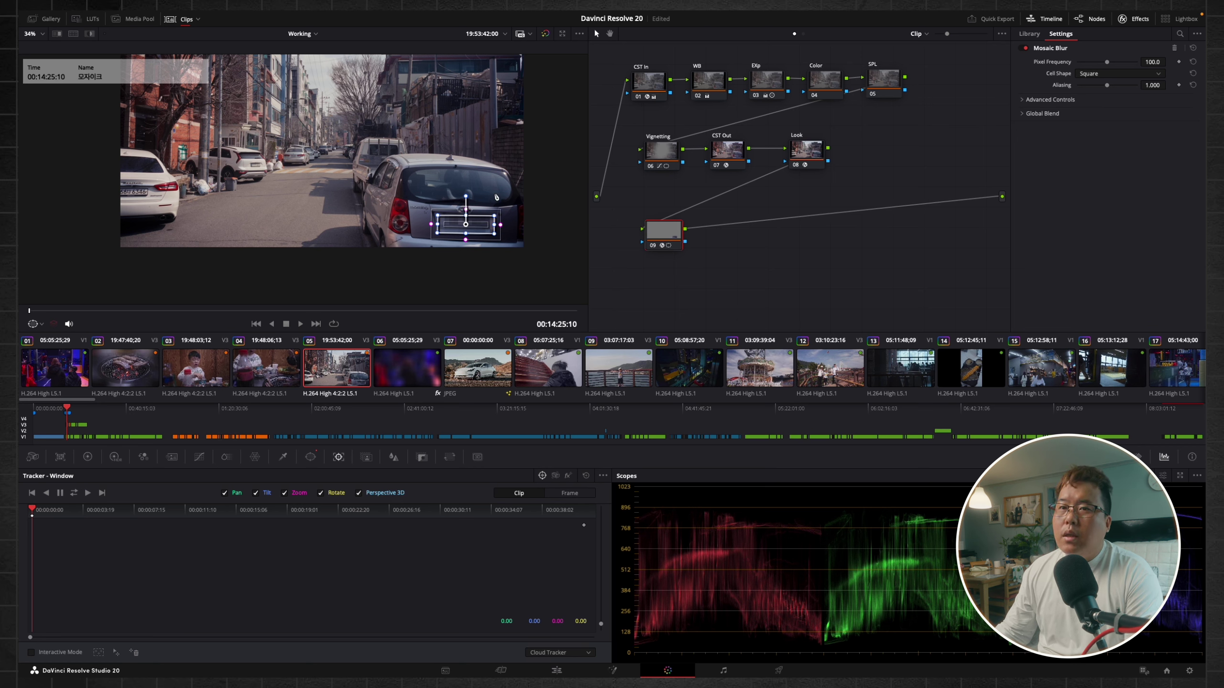
{"action": "key", "text": "alt+s"}
{"action": "left_click_drag", "start_coordinate": [725, 236], "coordinate": [739, 236]}
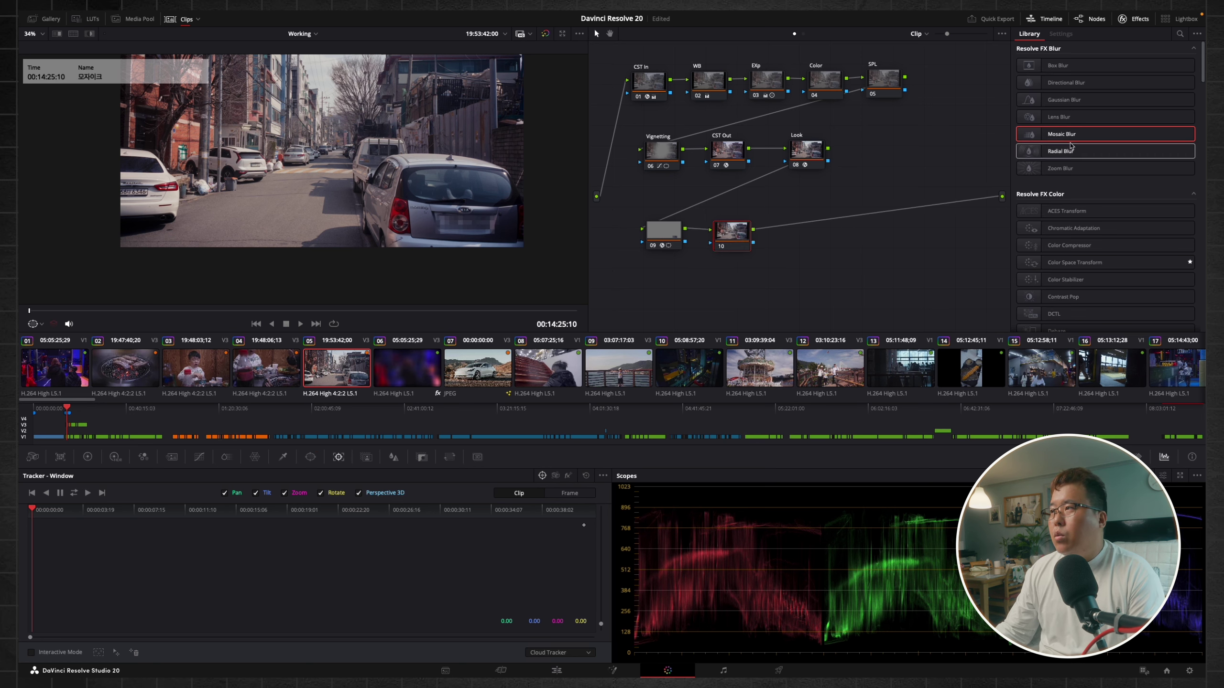
{"action": "left_click_drag", "start_coordinate": [1064, 136], "coordinate": [731, 238]}
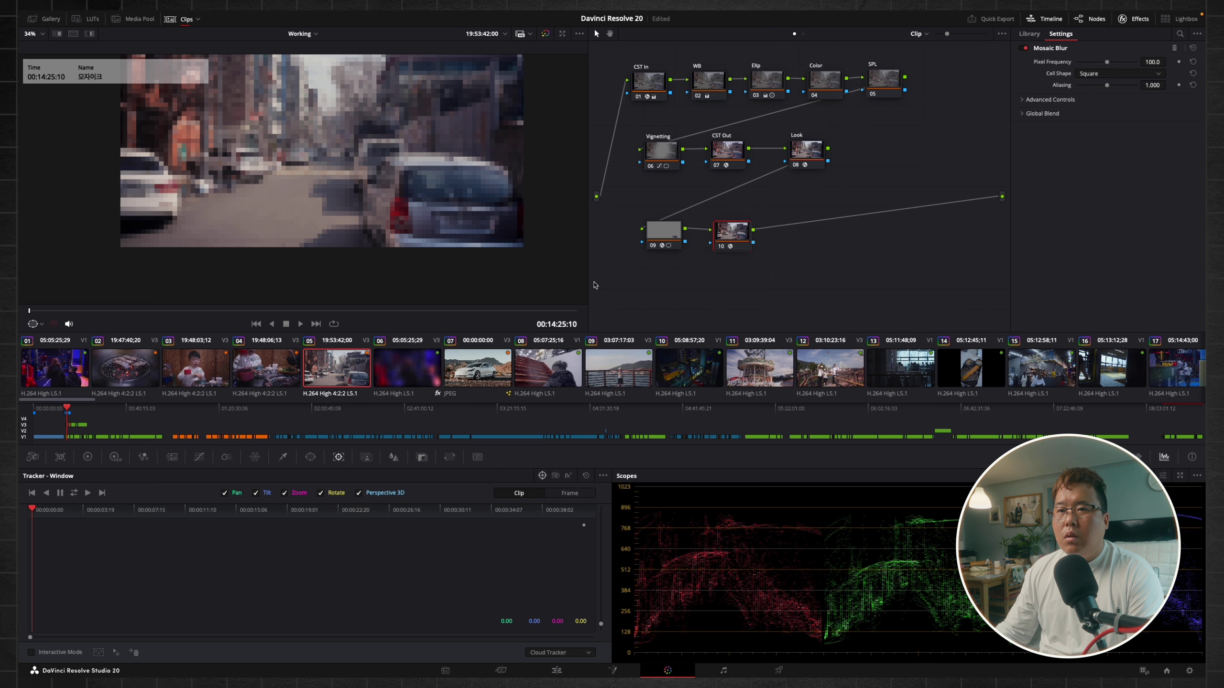
Add a rectangular window to node 10 and move it over the white car's rear, at pan about 40.42 and tilt about 46.93.
{"action": "left_click", "coordinate": [311, 457]}
{"action": "left_click", "coordinate": [39, 516]}
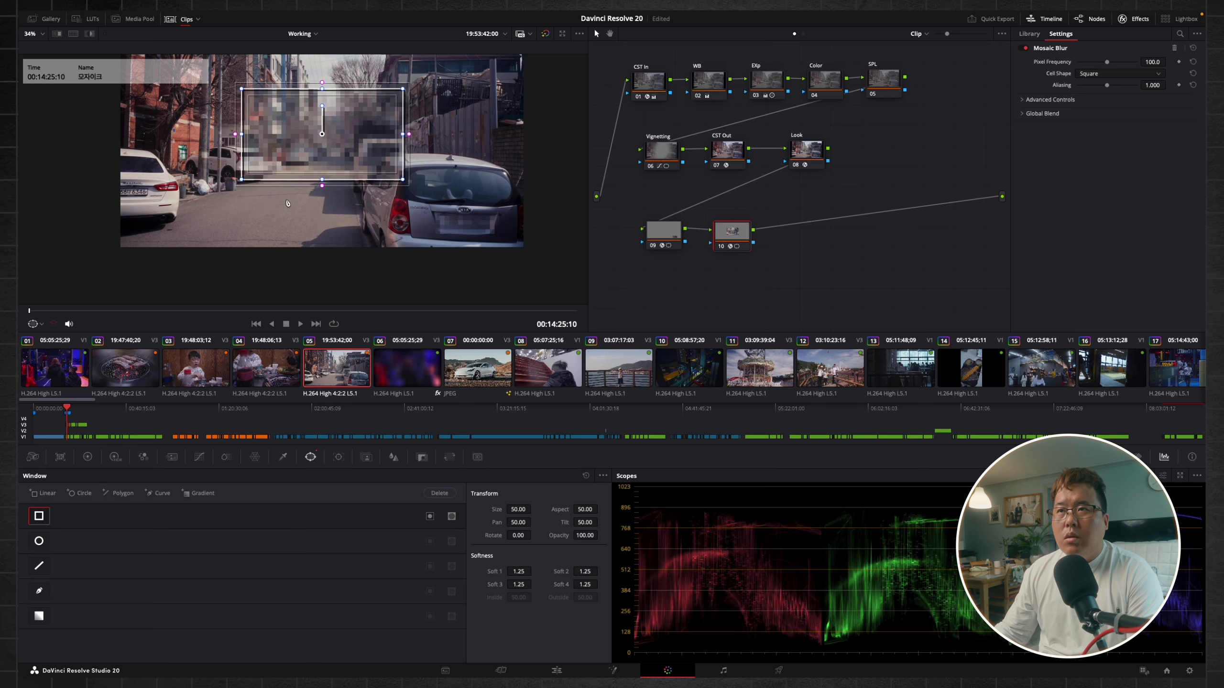
{"action": "left_click_drag", "start_coordinate": [319, 135], "coordinate": [79, 203]}
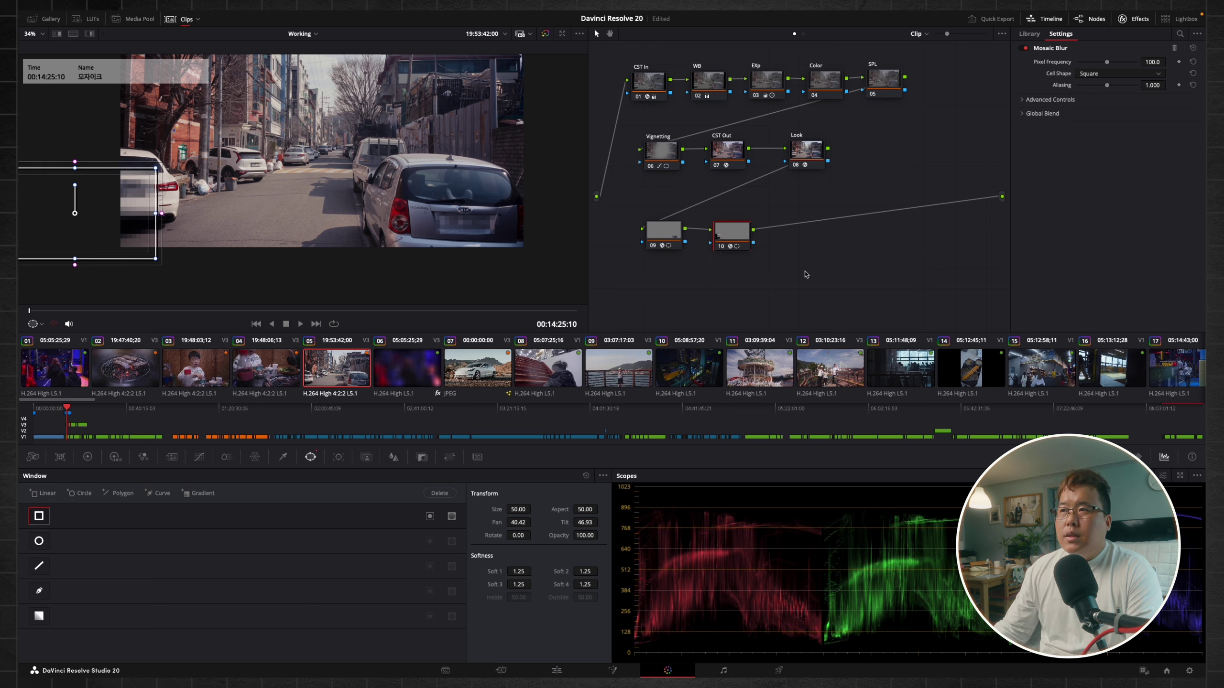
Switch between nodes 09 and 10 to check which car's window each one holds.
{"action": "key", "text": "shift+semicolon"}
{"action": "key", "text": "shift+apostrophe"}
{"action": "key", "text": "shift+semicolon"}
{"action": "left_click", "coordinate": [732, 235]}
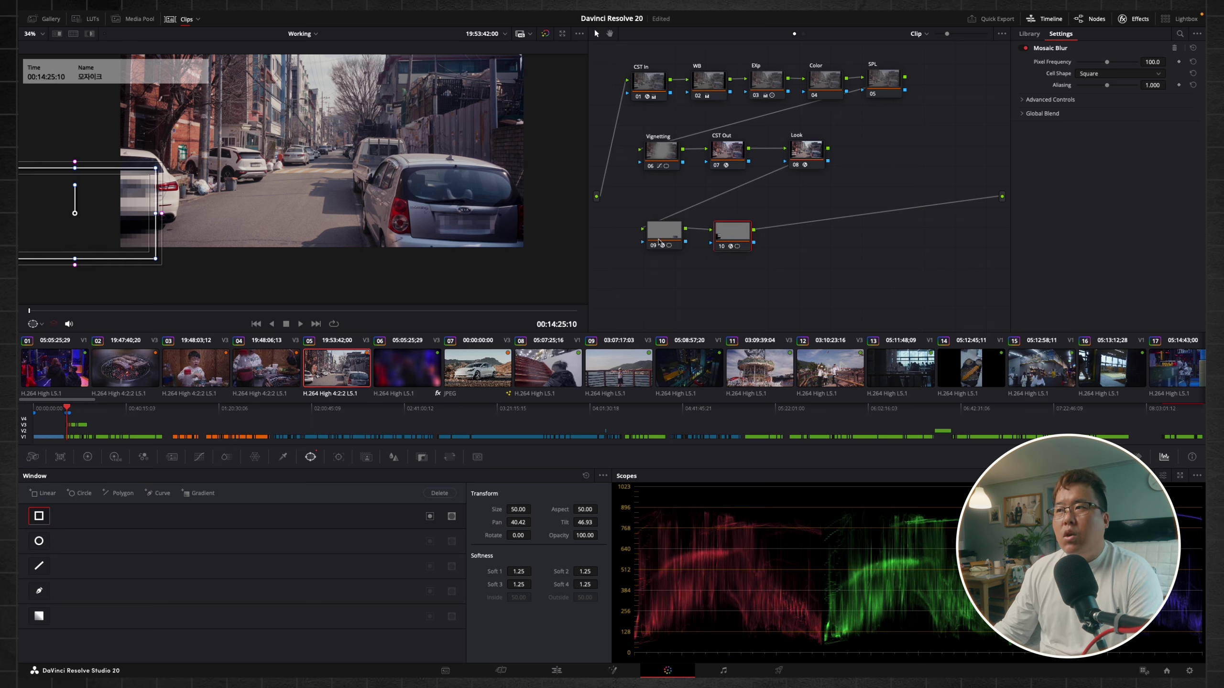
{"action": "left_click_drag", "start_coordinate": [664, 236], "coordinate": [657, 238]}
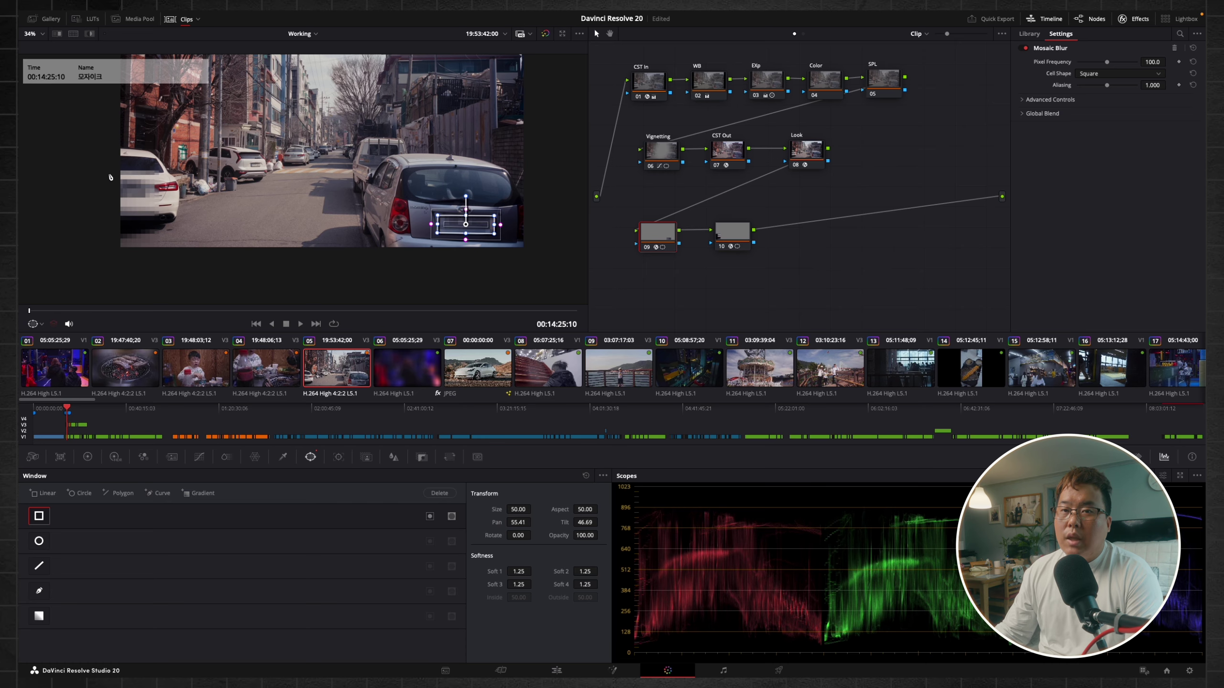
View the clip on the Edit page, return to the Color page and examine node 09's tracked window frame by frame around 00:14:27:02.
{"action": "key", "text": "shift+4"}
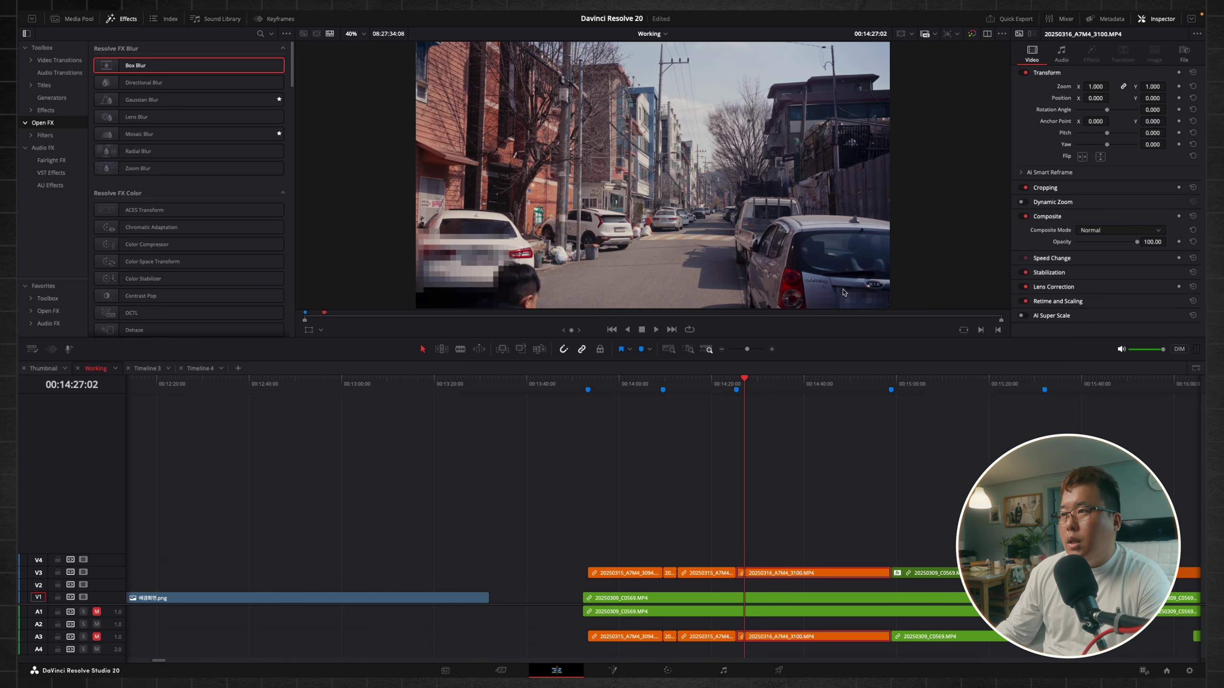
{"action": "left_click", "coordinate": [660, 670]}
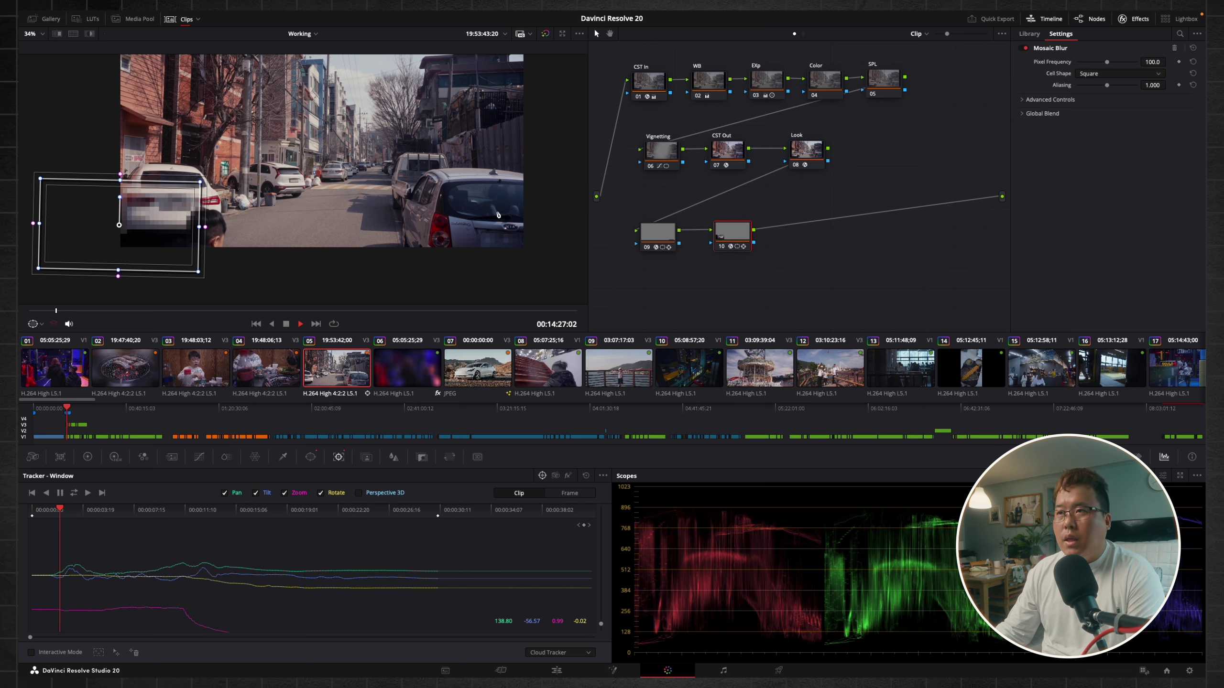
{"action": "left_click", "coordinate": [670, 231]}
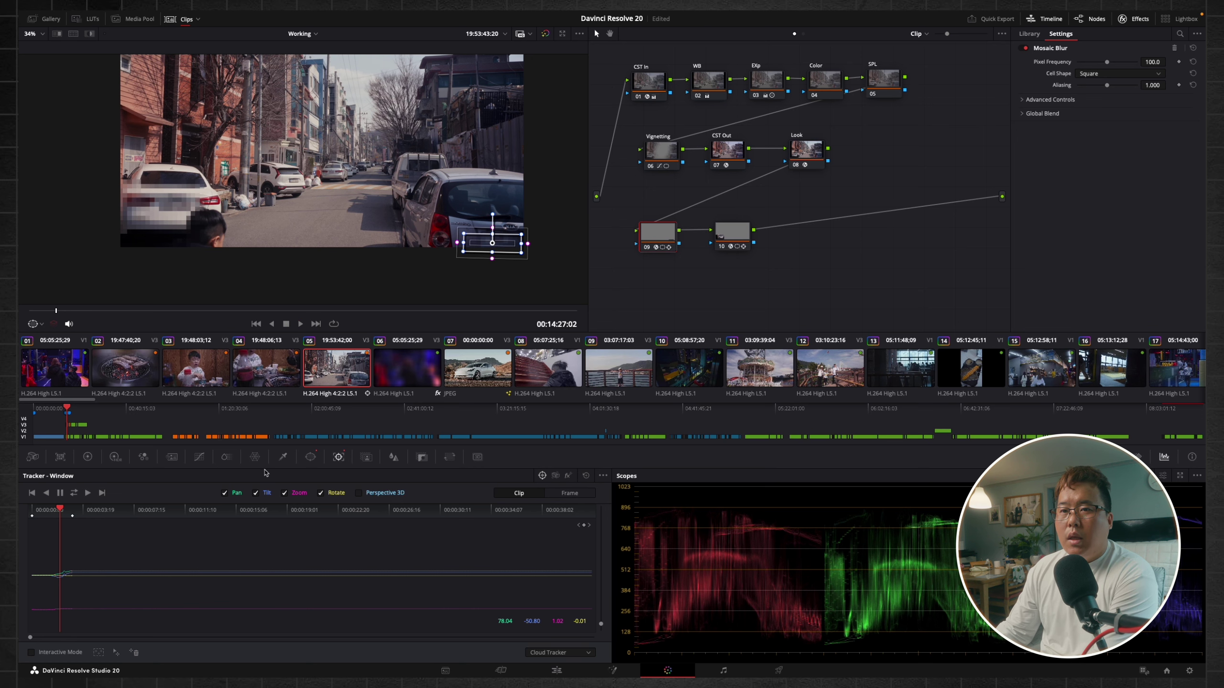
{"action": "key", "text": "Left"}
{"action": "key", "text": "Left"}
{"action": "key", "text": "Right"}
{"action": "key", "text": "Right"}
{"action": "key", "text": "Right"}
{"action": "key", "text": "Right"}
{"action": "key", "text": "Right"}
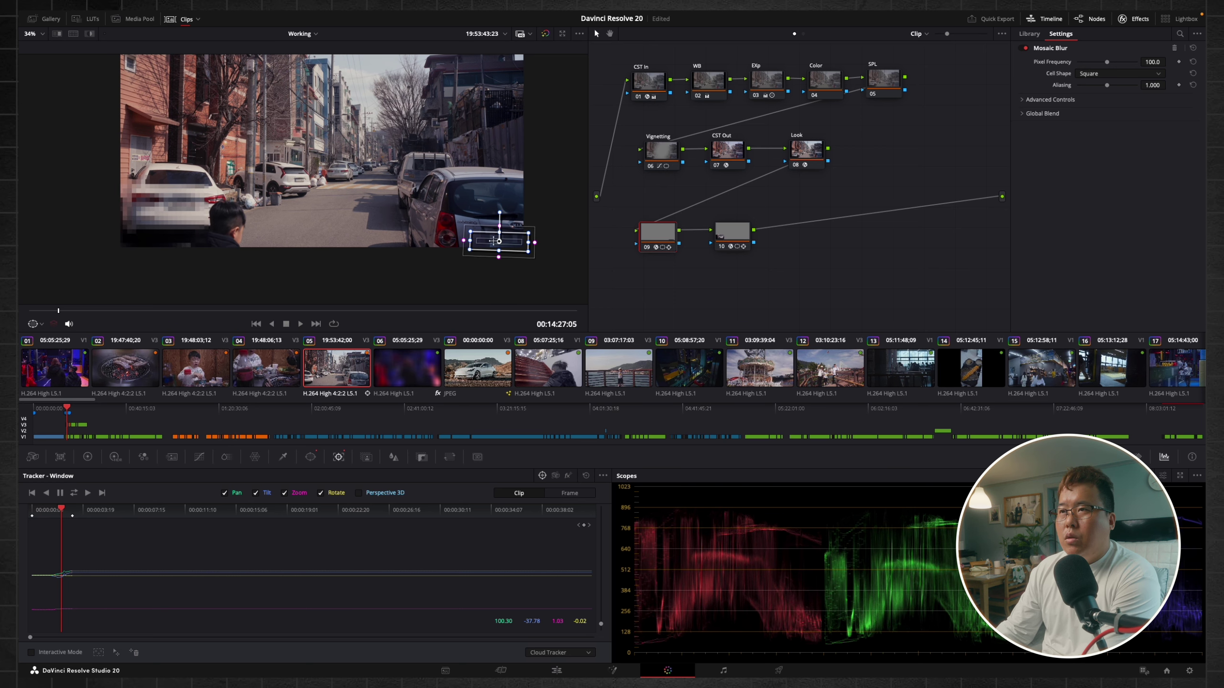
Try shifting node 09's window sideways over the silver car's plate at 00:14:27:05, select node 10 and undo the last change.
{"action": "left_click_drag", "start_coordinate": [499, 243], "coordinate": [513, 241]}
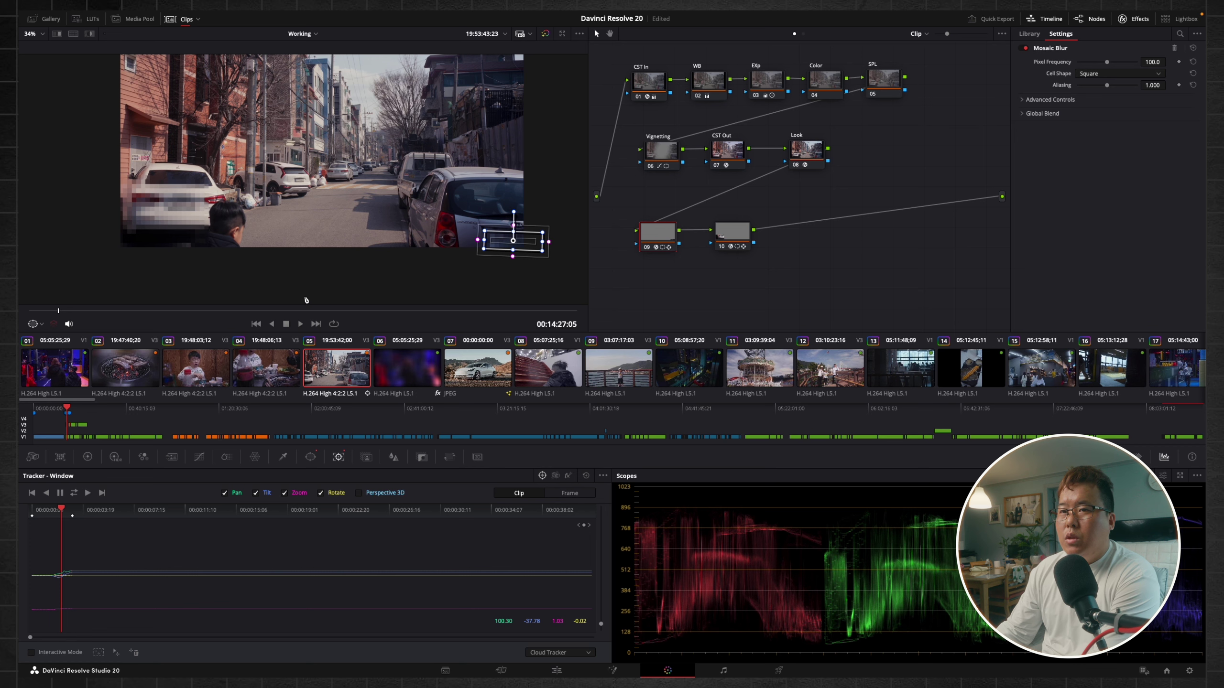
{"action": "left_click", "coordinate": [732, 232]}
{"action": "key", "text": "ctrl+z"}
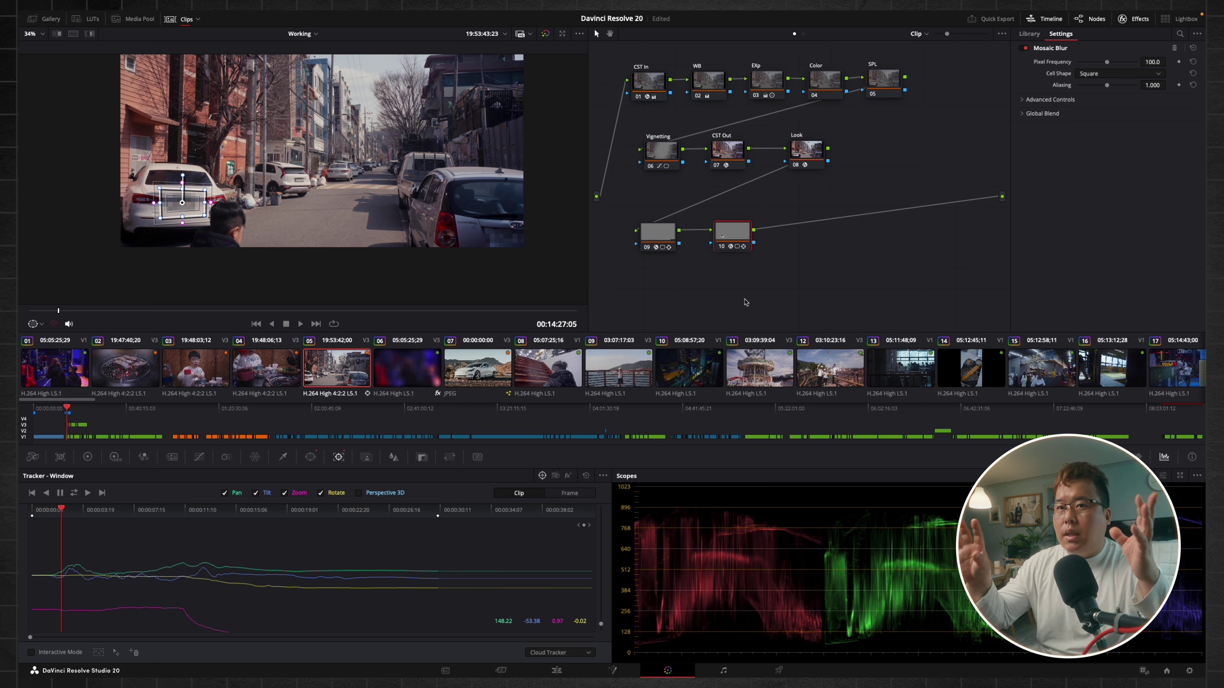
Clear the two licence-plate mosaic nodes, leaving an empty node 09, and apply Mosaic Blur to it.
{"action": "right_click", "coordinate": [745, 241]}
{"action": "left_click", "coordinate": [771, 257]}
{"action": "left_click_drag", "start_coordinate": [650, 233], "coordinate": [656, 237]}
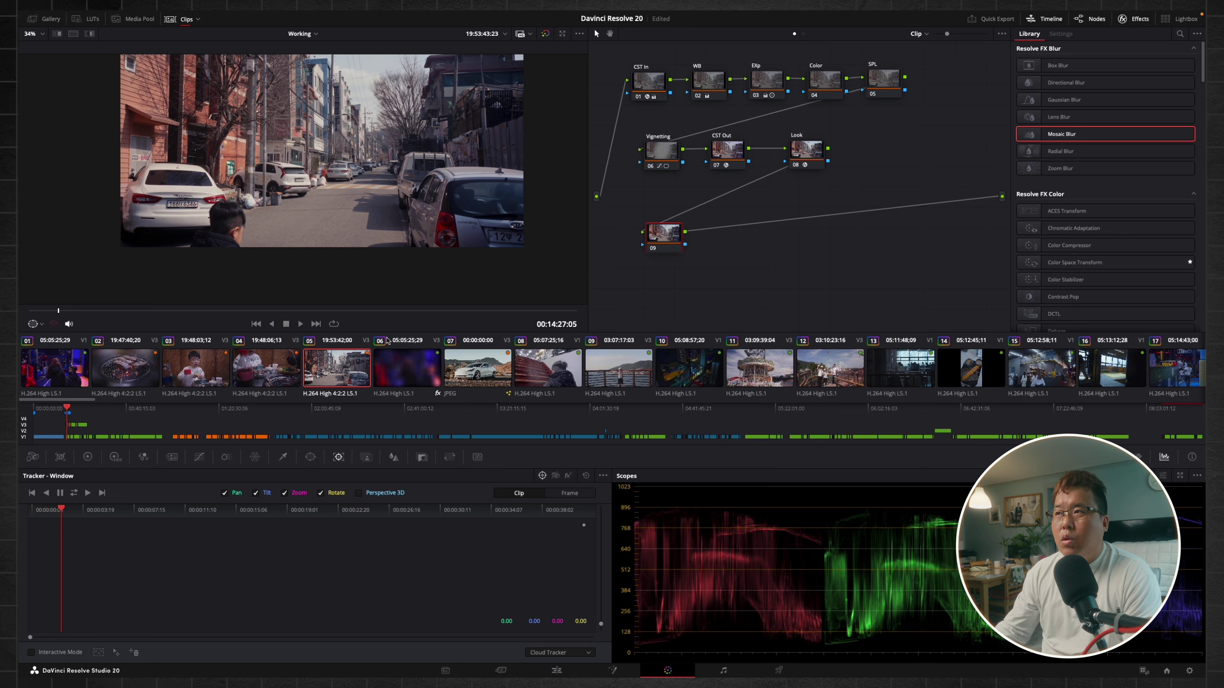
{"action": "left_click_drag", "start_coordinate": [628, 271], "coordinate": [664, 233]}
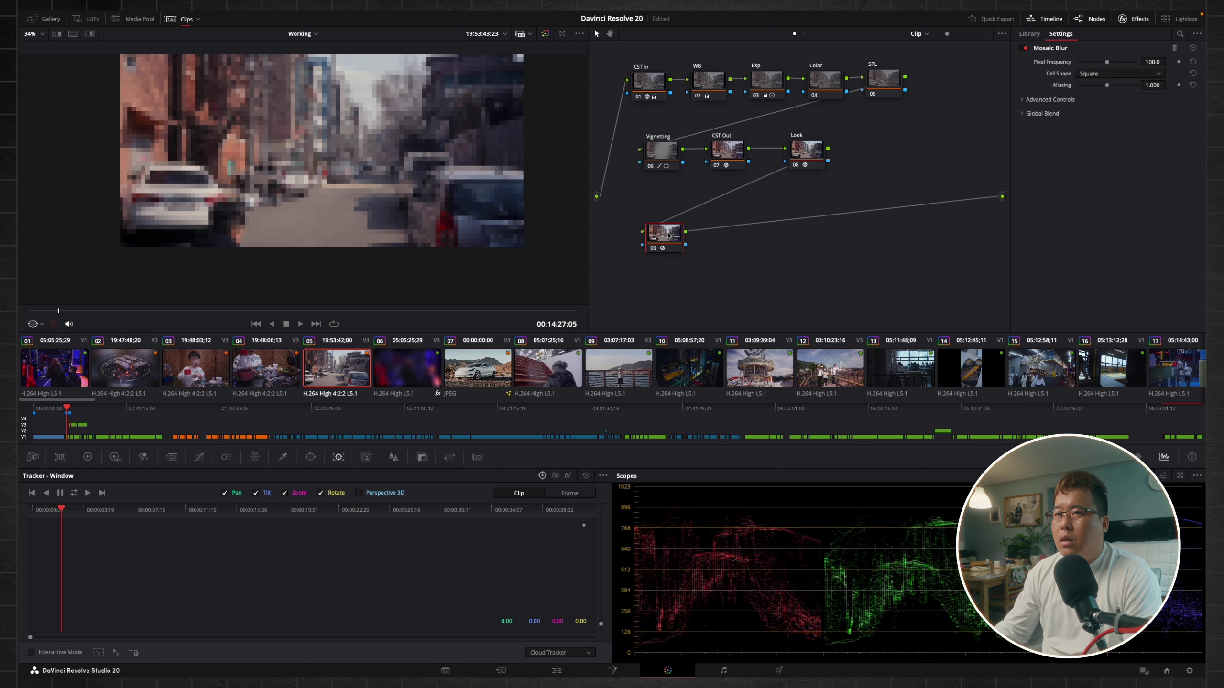
Add a circular window to node 09, shape it into a tall oval over the passer-by at pan about 46.37 and tilt about 45.72, and toggle its inversion.
{"action": "left_click", "coordinate": [310, 457]}
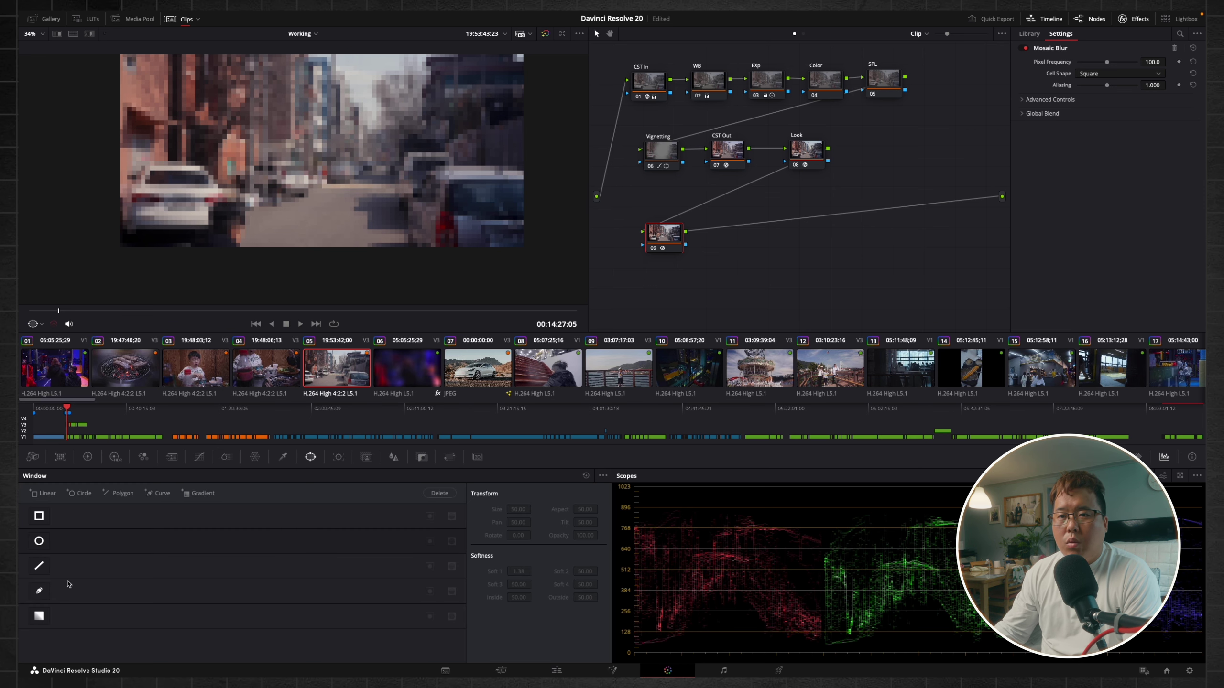
{"action": "left_click", "coordinate": [39, 541]}
{"action": "left_click_drag", "start_coordinate": [264, 244], "coordinate": [261, 244]}
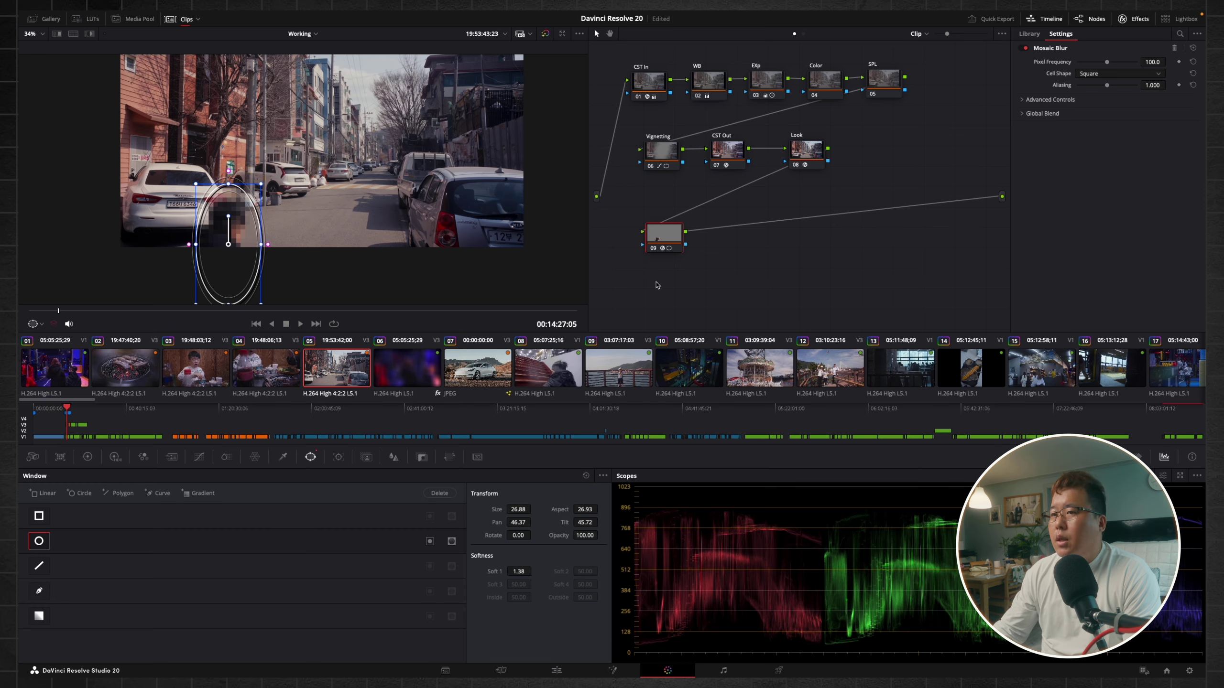
{"action": "left_click", "coordinate": [429, 541]}
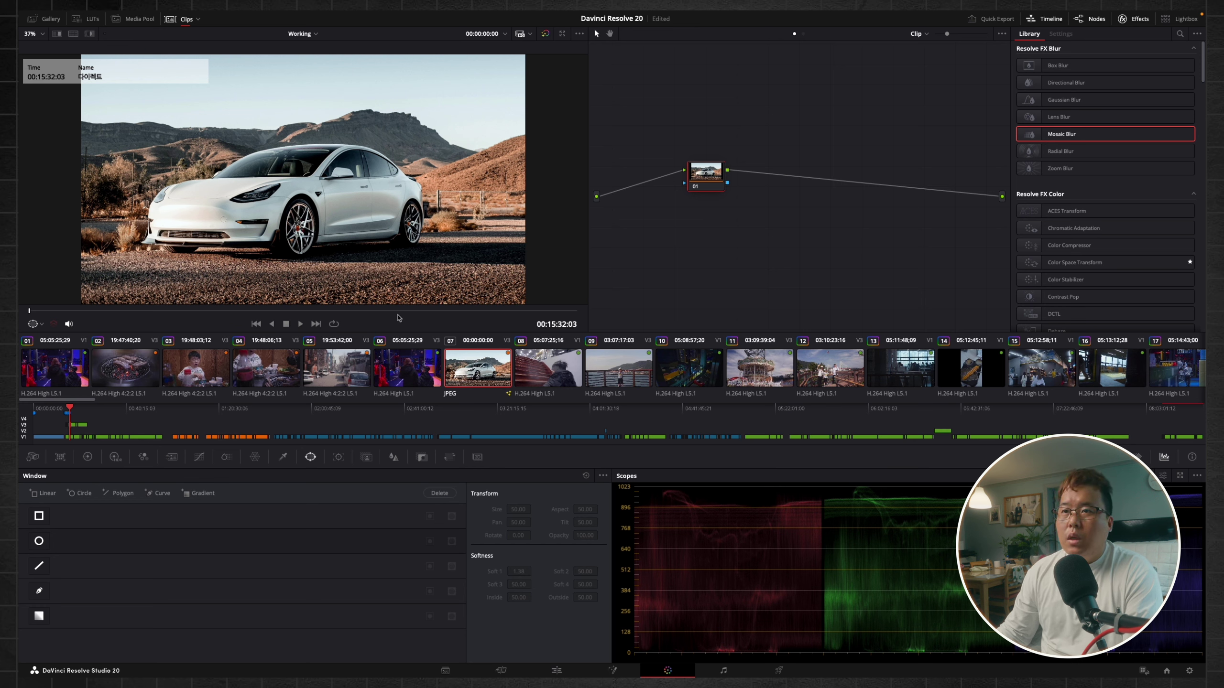
On clip 07, add a serial node 02, mark the white car with Magic Mask points and highlight the selection.
{"action": "key", "text": "alt+s"}
{"action": "left_click_drag", "start_coordinate": [738, 175], "coordinate": [775, 177]}
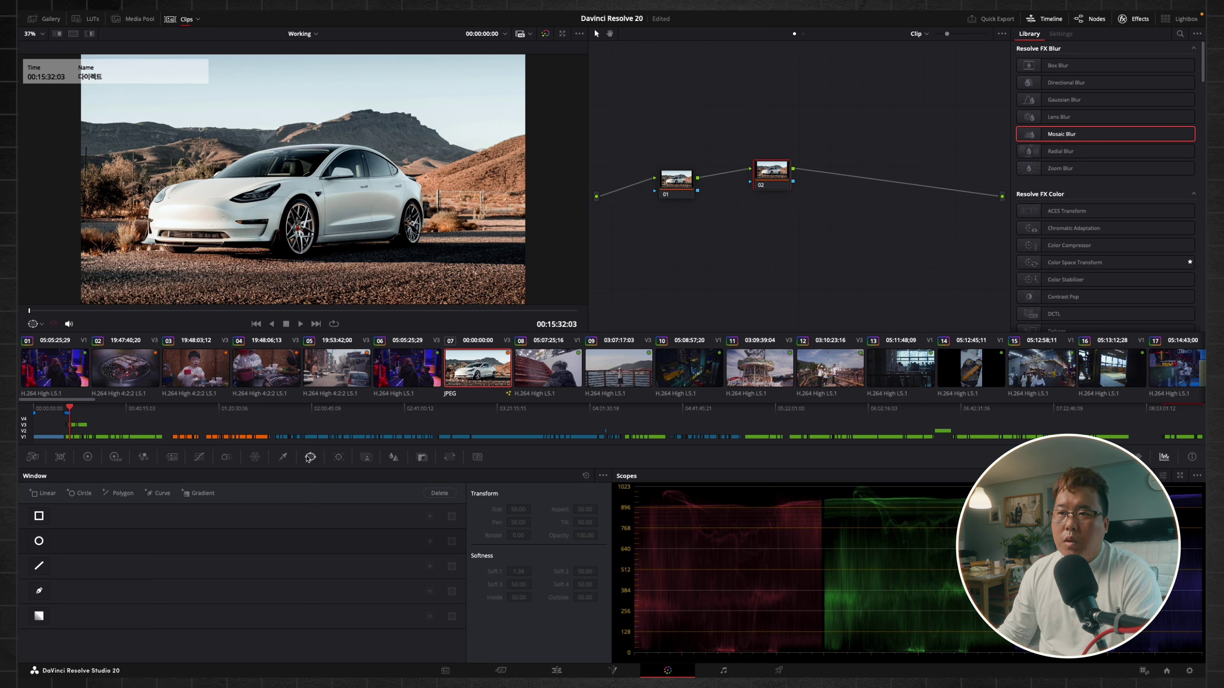
{"action": "left_click", "coordinate": [366, 457]}
{"action": "left_click", "coordinate": [302, 230]}
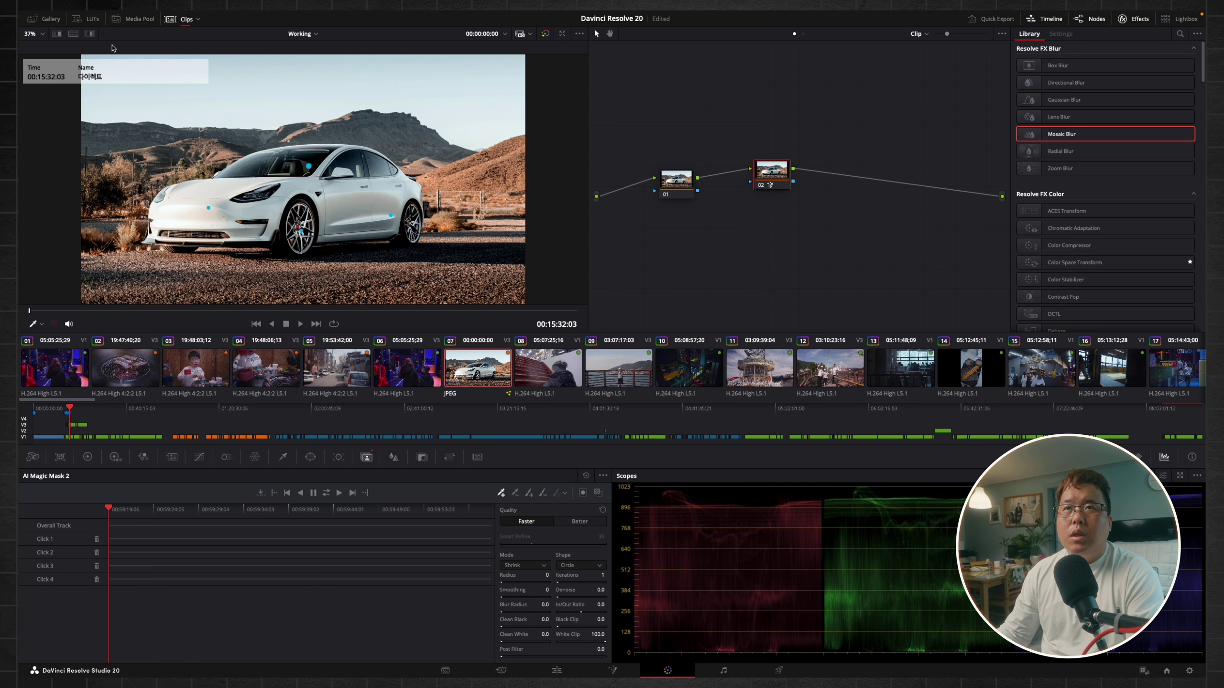
{"action": "left_click", "coordinate": [90, 34]}
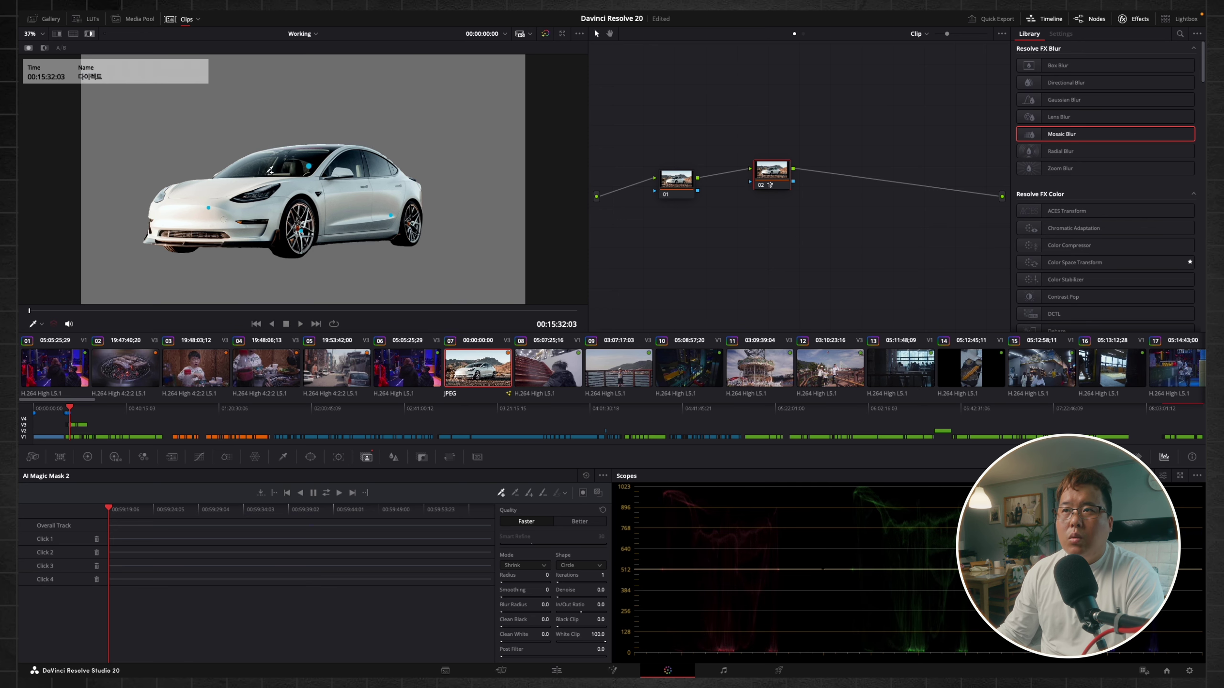
Set the Magic Mask quality to Better and subtract the ground shadow beneath the car with negative points.
{"action": "left_click", "coordinate": [579, 521]}
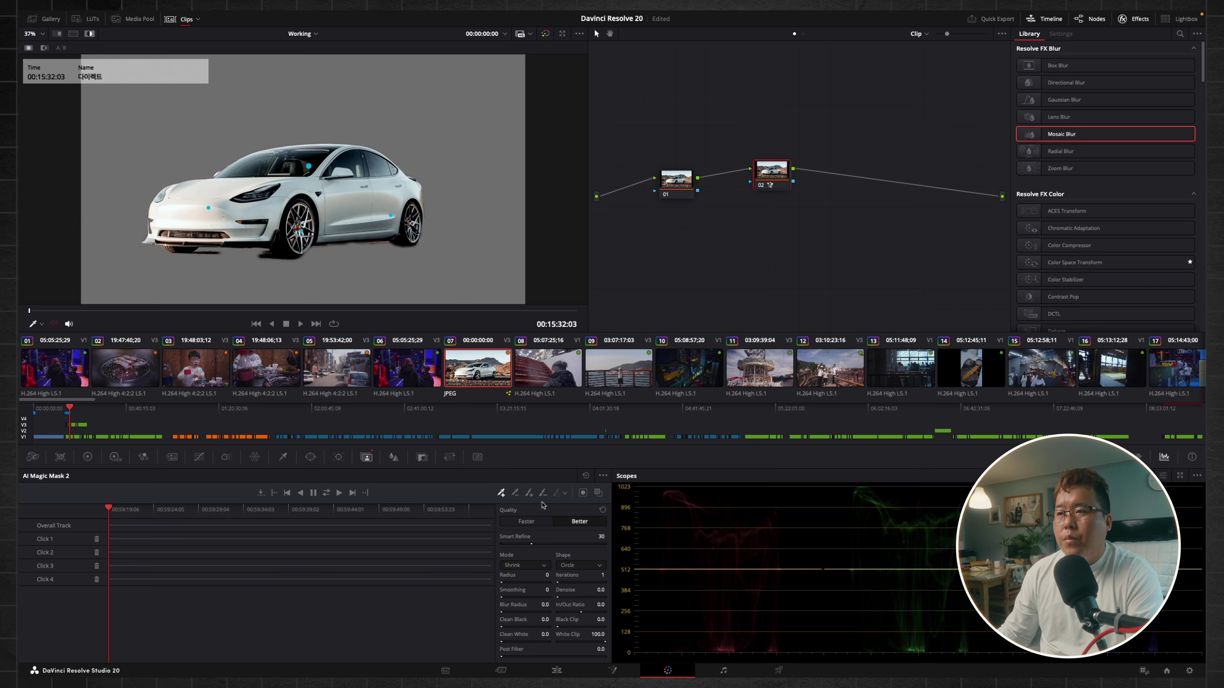
{"action": "left_click", "coordinate": [516, 494]}
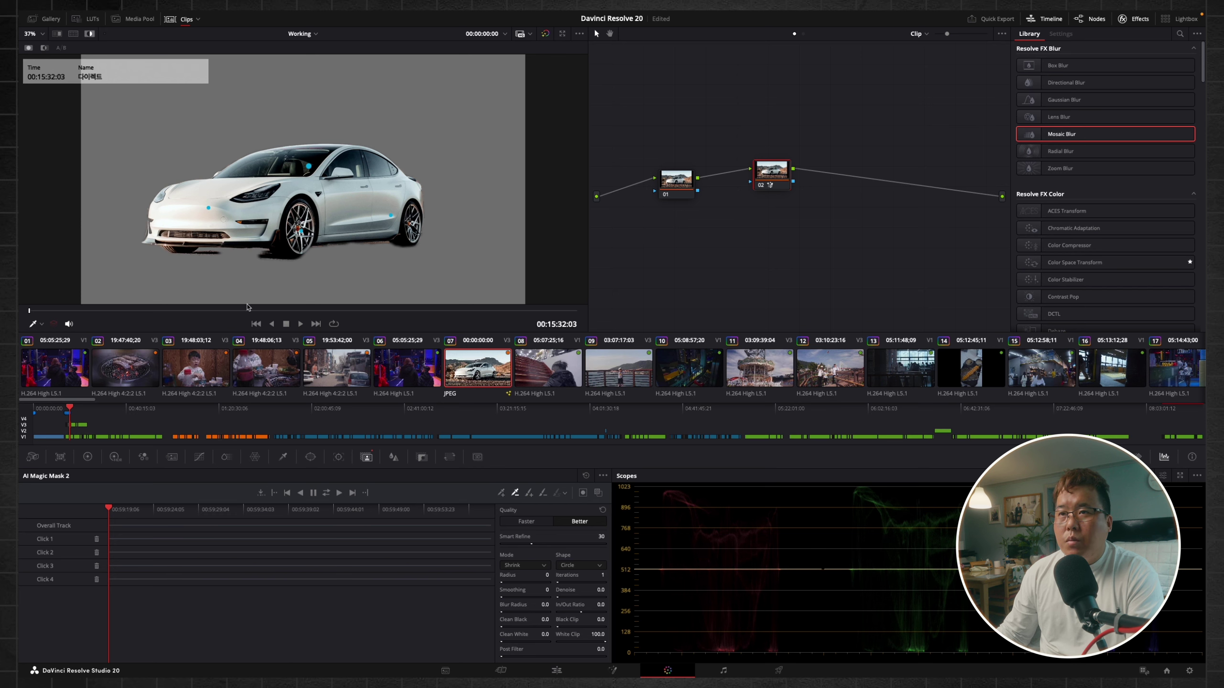
{"action": "left_click", "coordinate": [206, 254]}
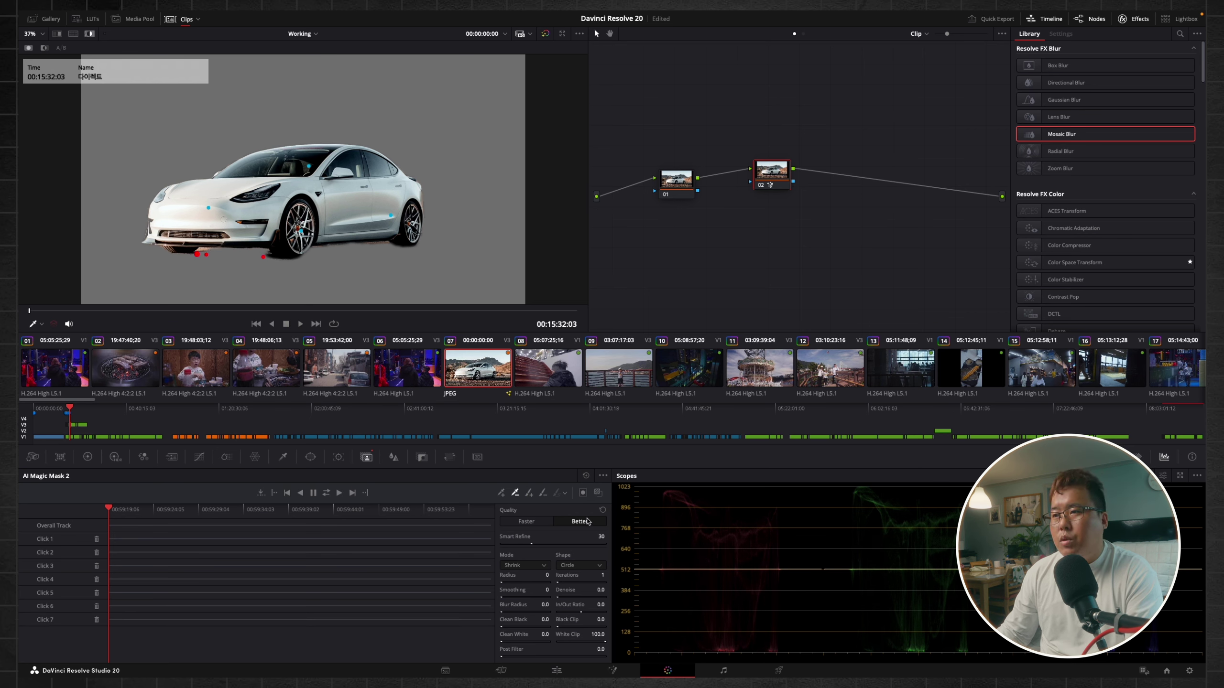
Turn off the highlight view, tidy the node layout and apply Directional Blur to node 02.
{"action": "left_click", "coordinate": [90, 35]}
{"action": "left_click", "coordinate": [678, 179]}
{"action": "mouse_move", "coordinate": [749, 184]}
{"action": "left_mouse_down"}
{"action": "mouse_move", "coordinate": [771, 185]}
{"action": "mouse_move", "coordinate": [741, 187]}
{"action": "left_mouse_up"}
{"action": "left_click_drag", "start_coordinate": [1066, 82], "coordinate": [726, 181]}
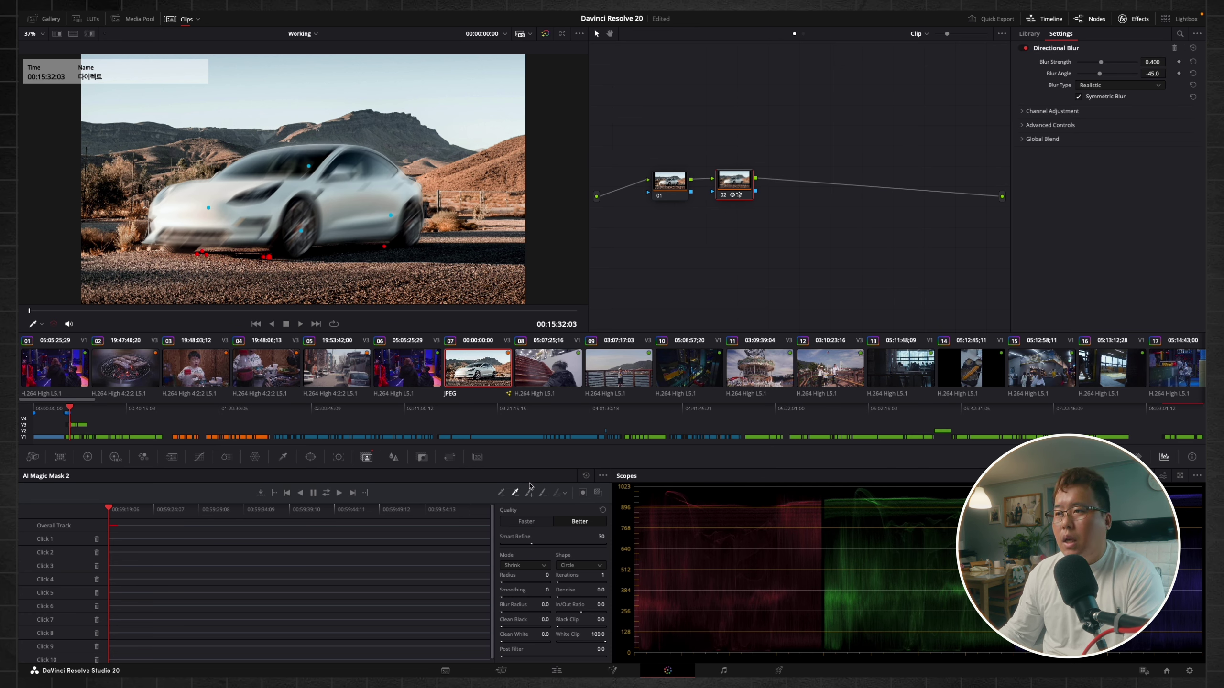
Invert the car mask so the blur affects the background, set Blur Strength to 0.806 and adjust the Blur Angle.
{"action": "left_click", "coordinate": [583, 493]}
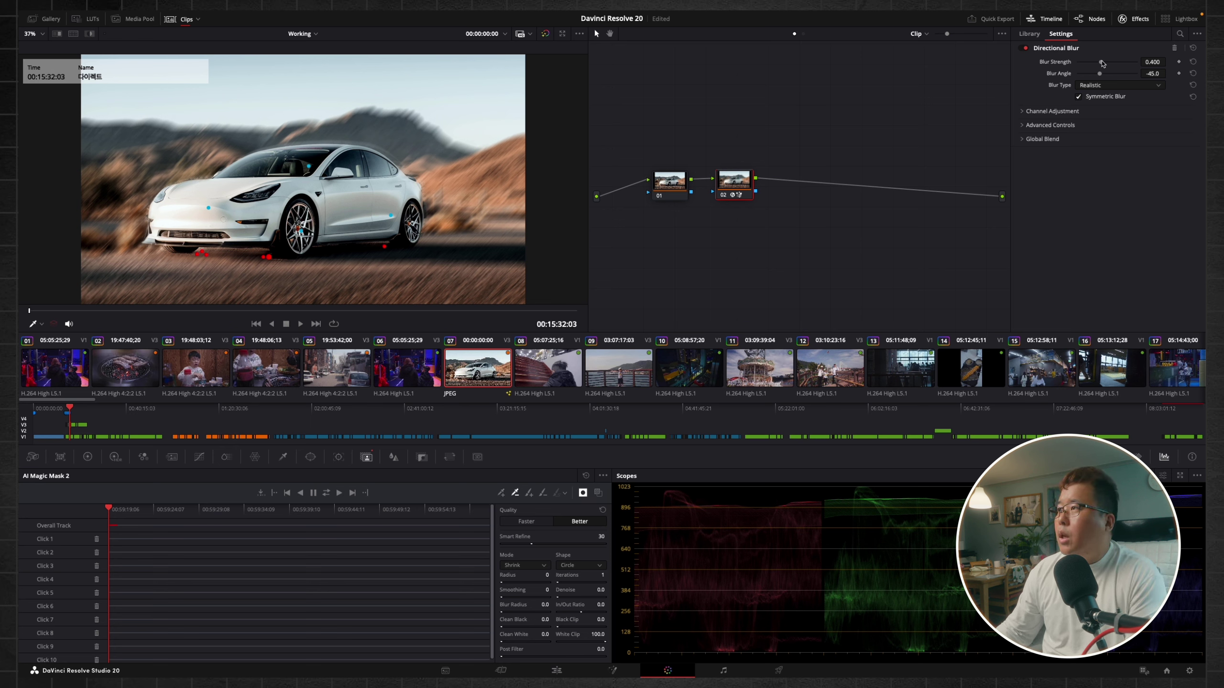
{"action": "left_click_drag", "start_coordinate": [1100, 62], "coordinate": [1125, 61]}
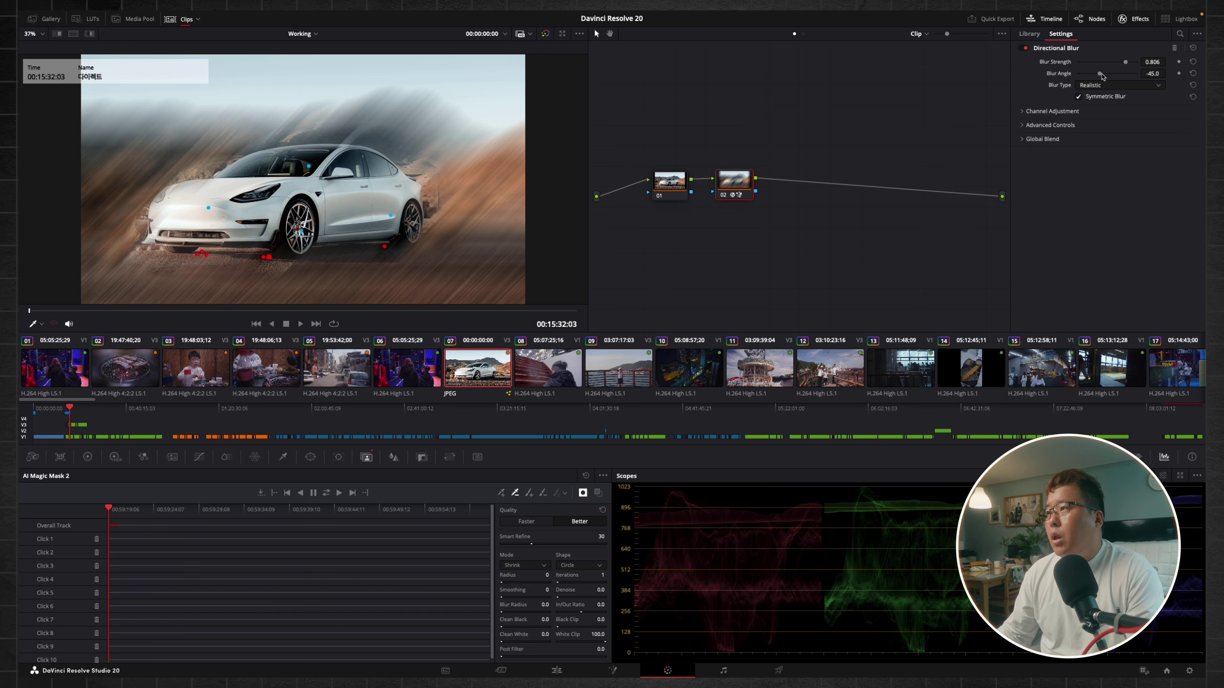
{"action": "left_click_drag", "start_coordinate": [1102, 76], "coordinate": [1107, 77]}
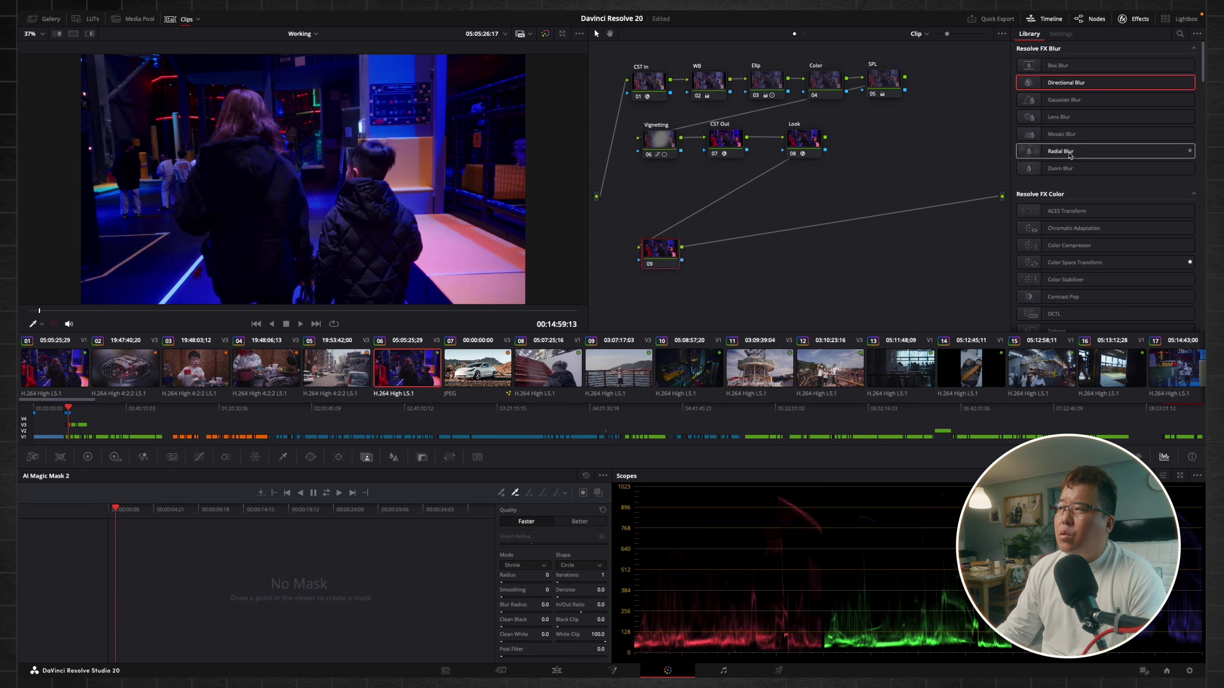
On clip 06, apply Zoom Blur to node 09 with Zoom Amount 1.000 and Center Exclusion 0.264.
{"action": "left_click_drag", "start_coordinate": [1069, 170], "coordinate": [658, 252]}
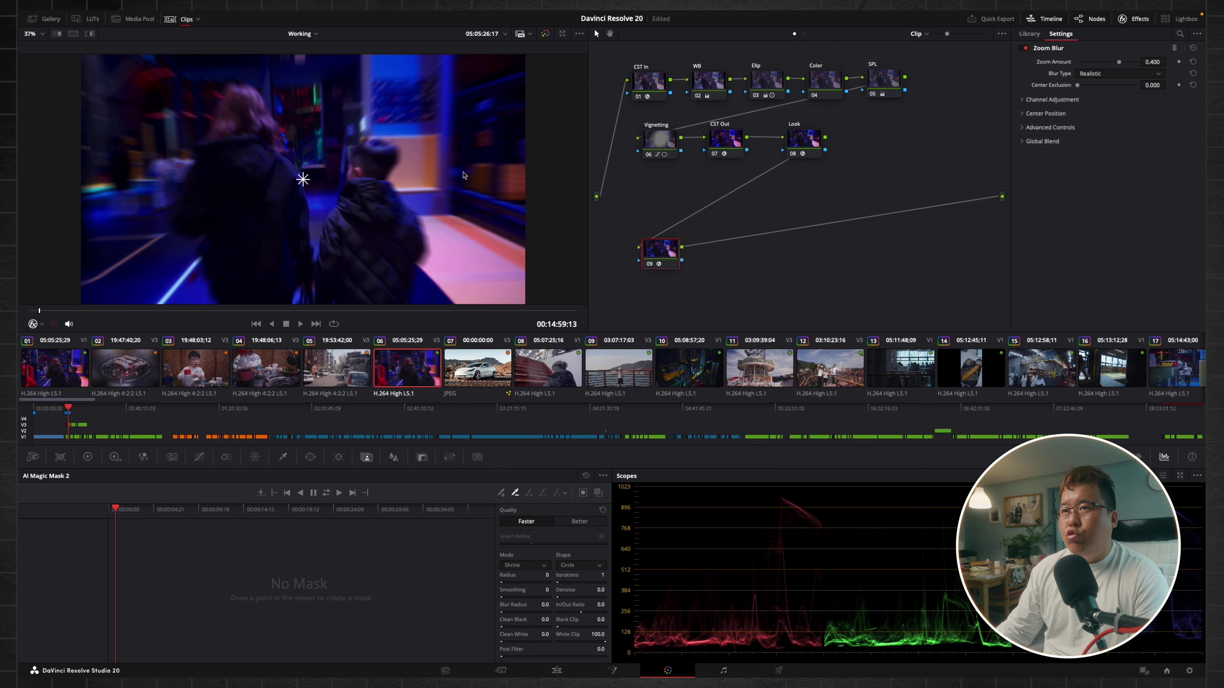
{"action": "left_click_drag", "start_coordinate": [1118, 65], "coordinate": [1137, 63]}
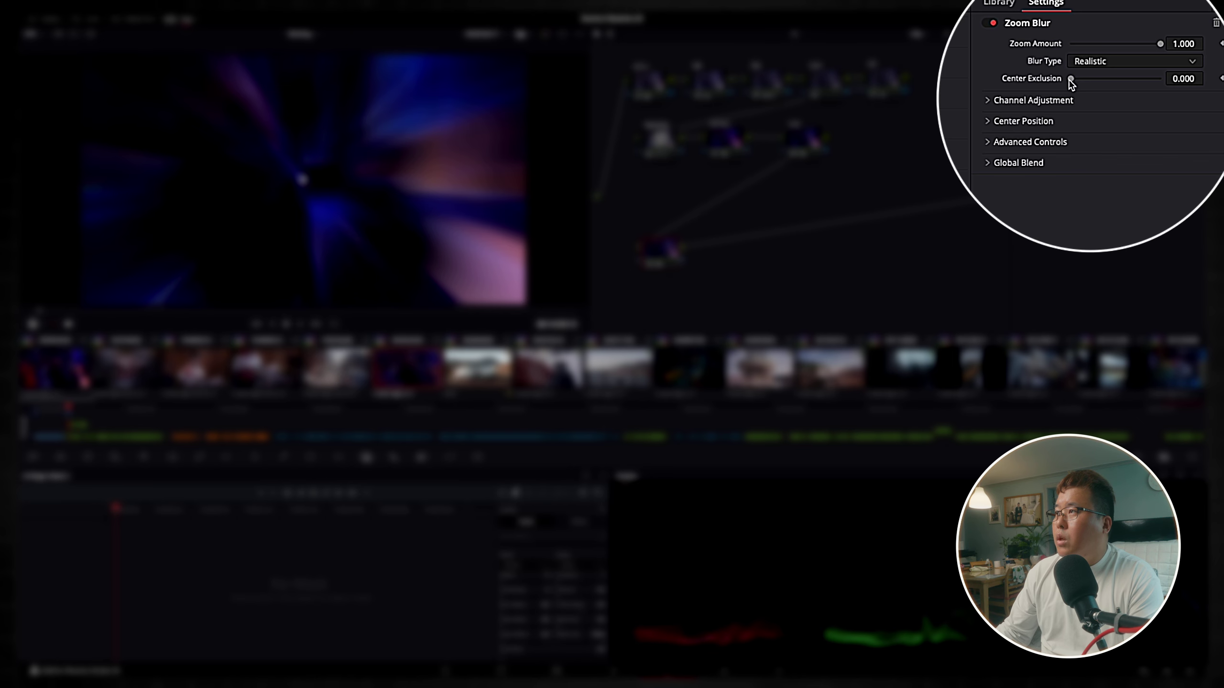
{"action": "left_click_drag", "start_coordinate": [1074, 84], "coordinate": [1093, 90]}
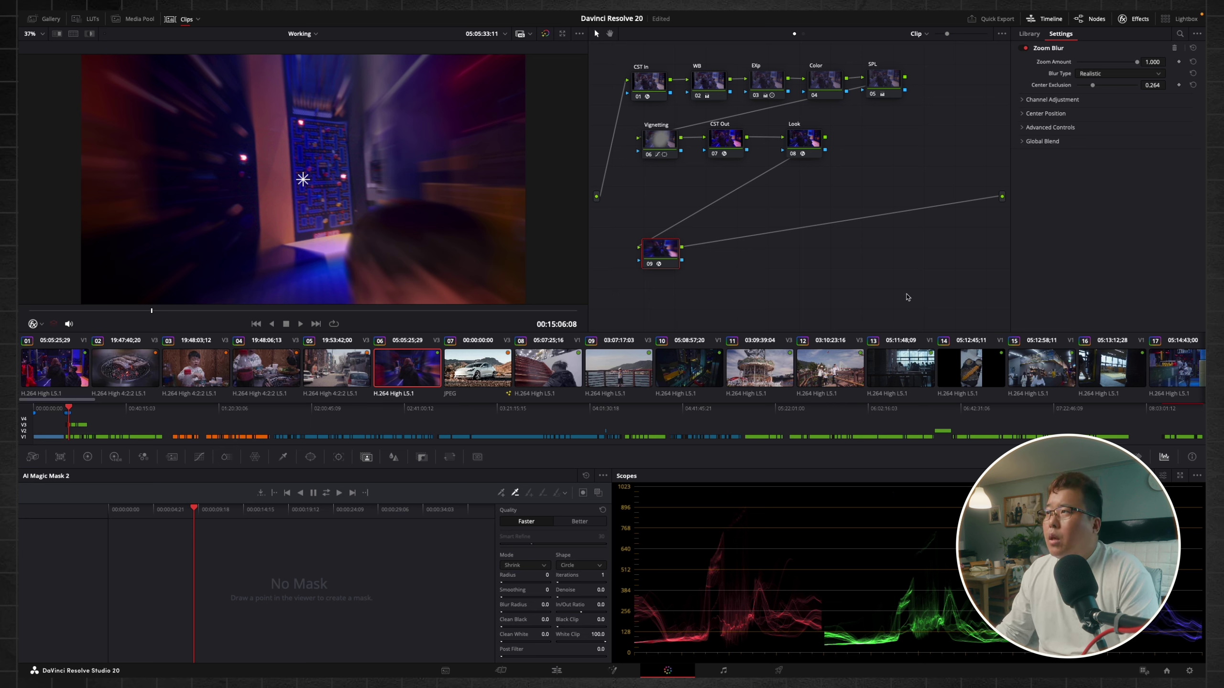
Replace the Zoom Blur on node 09 with Radial Blur and play the clip from its start.
{"action": "right_click", "coordinate": [663, 260]}
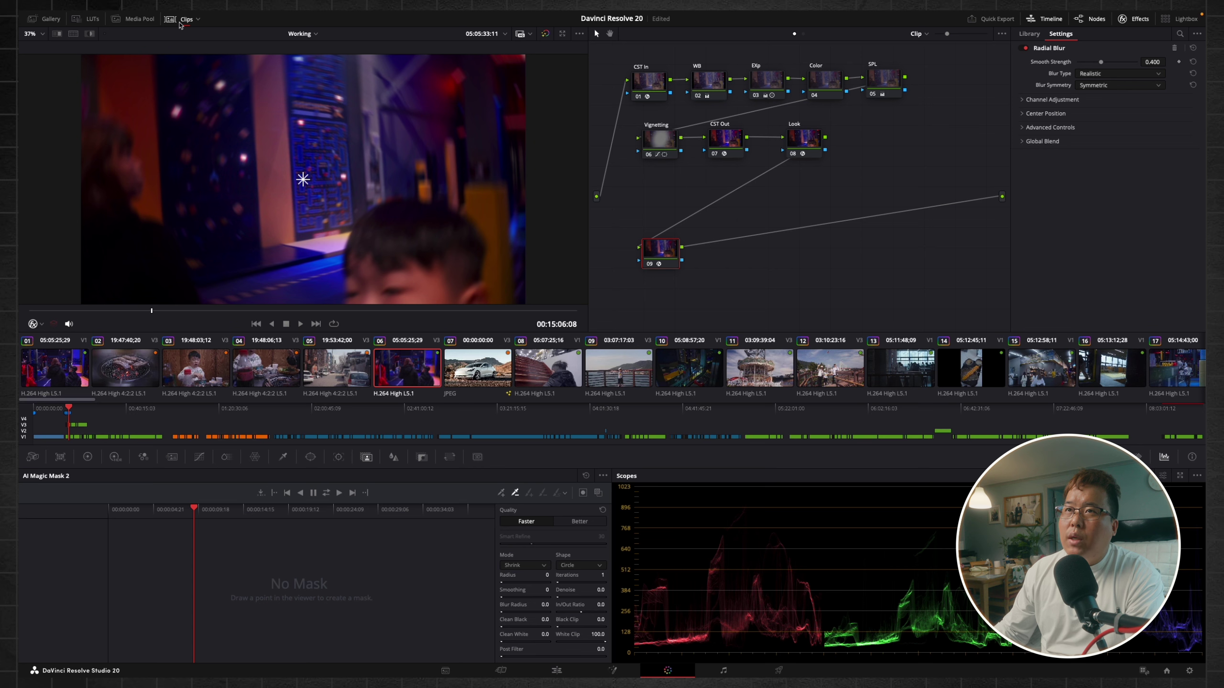
{"action": "key", "text": "Up"}
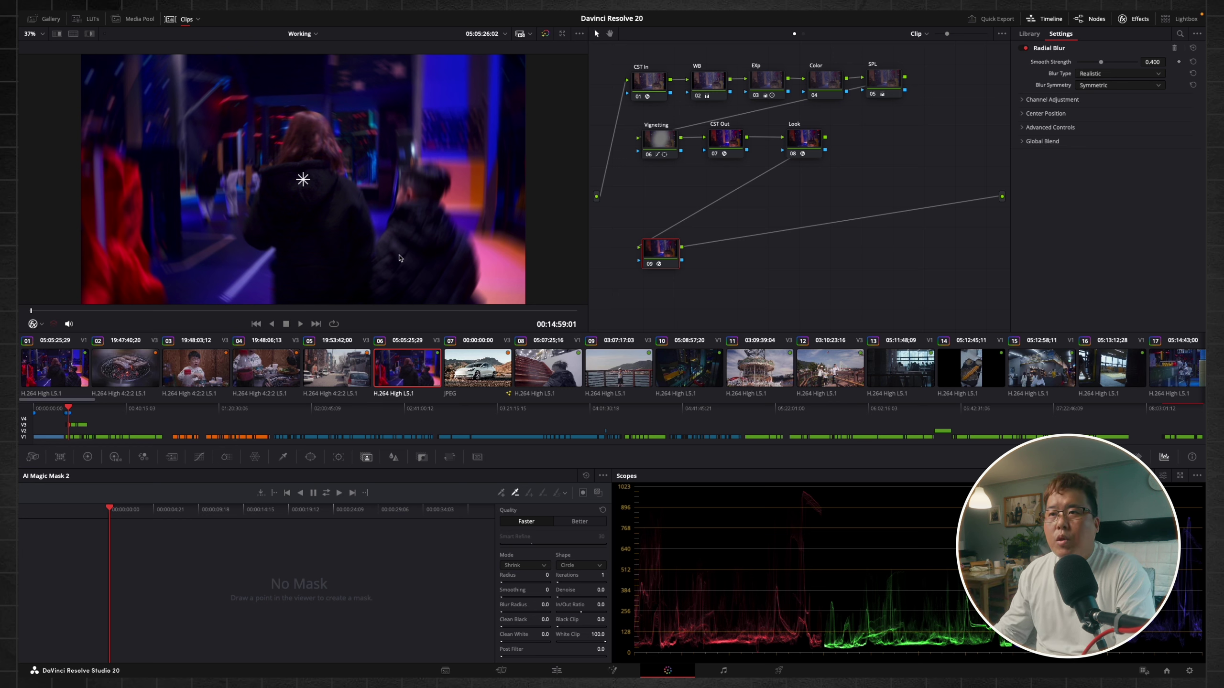
{"action": "key", "text": "space"}
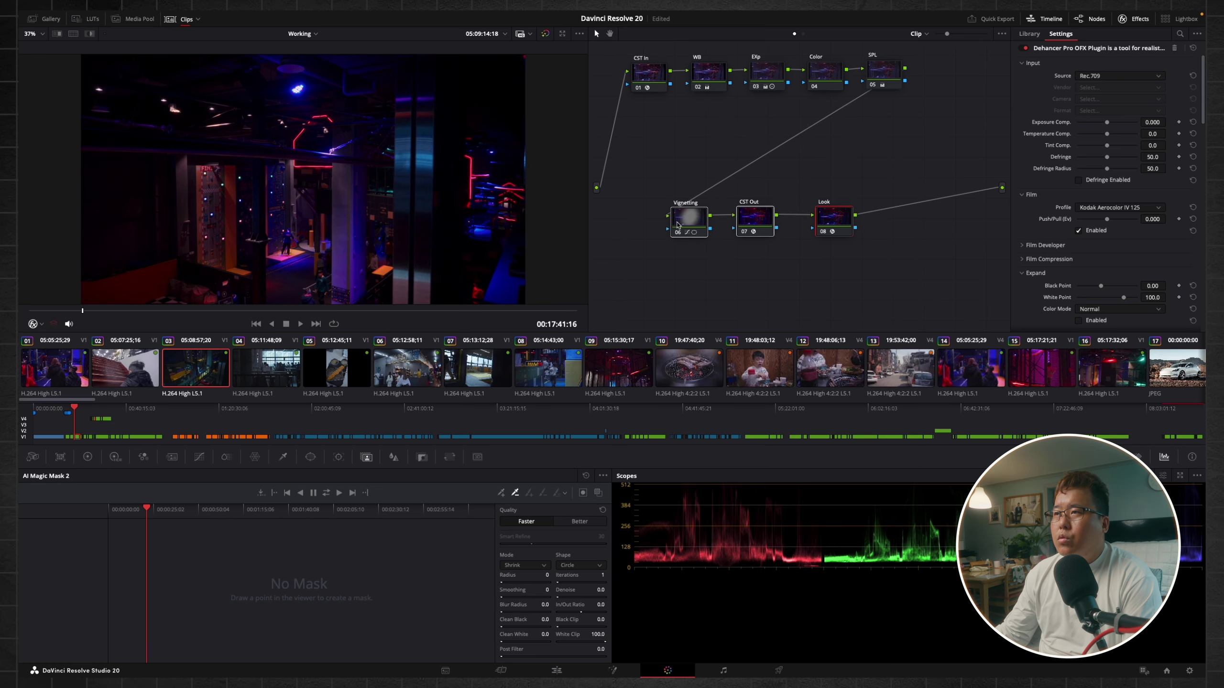
Move the lower node row up, add serial node 09 after Look, and apply Lens Blur to it below that row.
{"action": "left_click_drag", "start_coordinate": [677, 226], "coordinate": [653, 170]}
{"action": "left_click", "coordinate": [829, 275]}
{"action": "key", "text": "alt+s"}
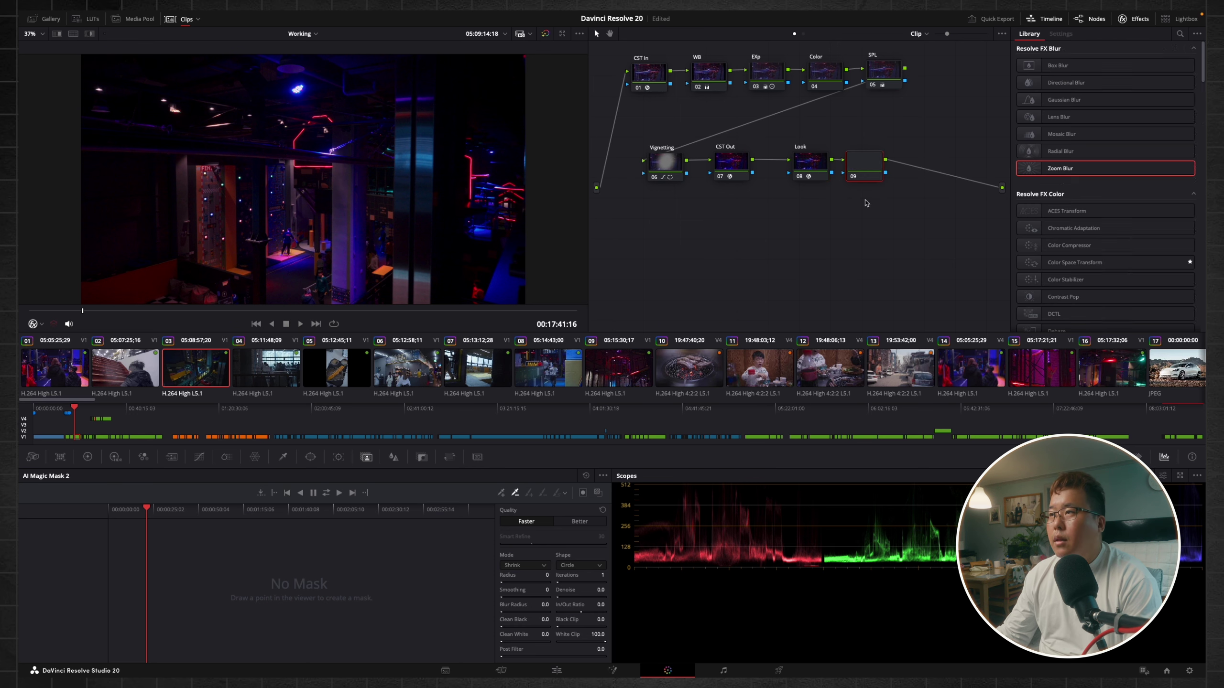
{"action": "left_click_drag", "start_coordinate": [867, 170], "coordinate": [667, 265]}
{"action": "left_click_drag", "start_coordinate": [1058, 117], "coordinate": [634, 272]}
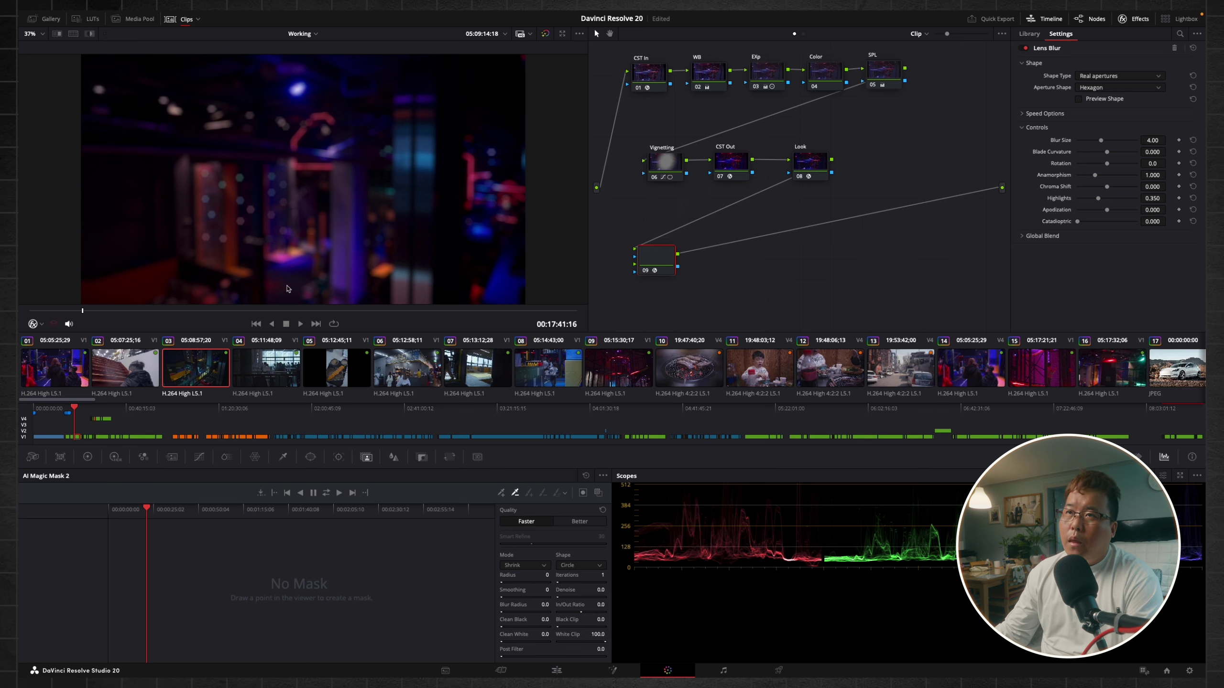
Try the Triangle Aperture Shape for the Lens Blur on node 09 and inspect the bokeh highlights.
{"action": "scroll", "coordinate": [247, 171], "scroll_direction": "down", "scroll_amount": 1}
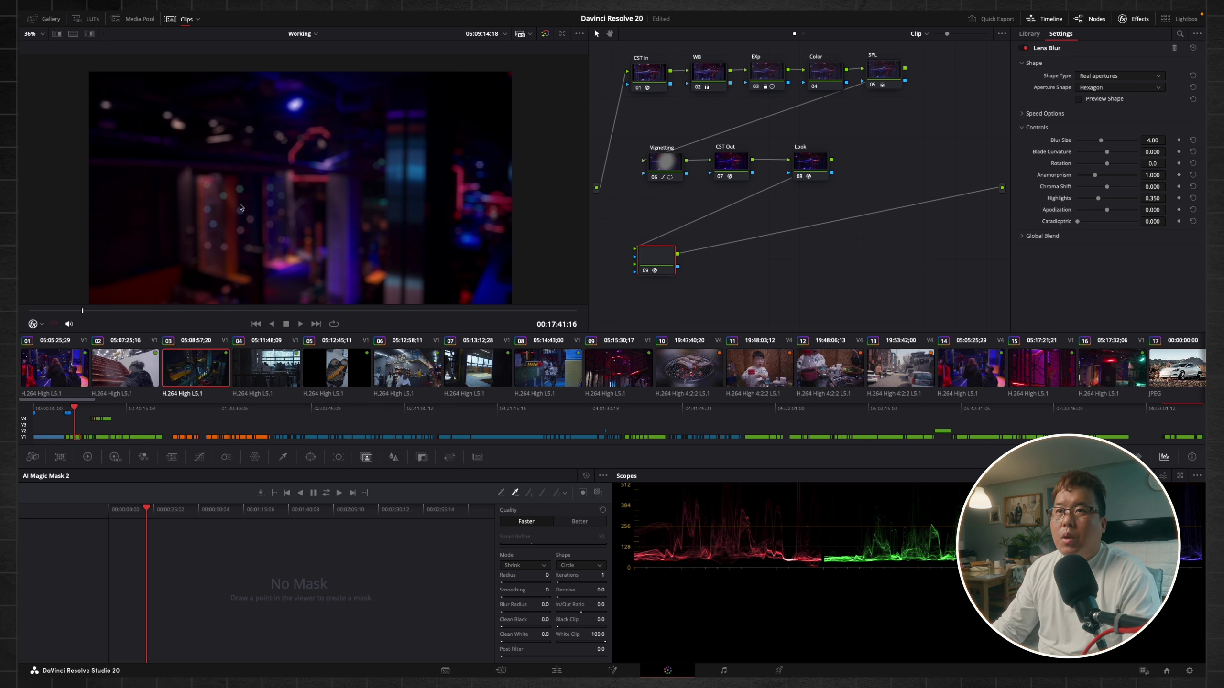
{"action": "scroll", "coordinate": [288, 179], "scroll_direction": "up", "scroll_amount": 5}
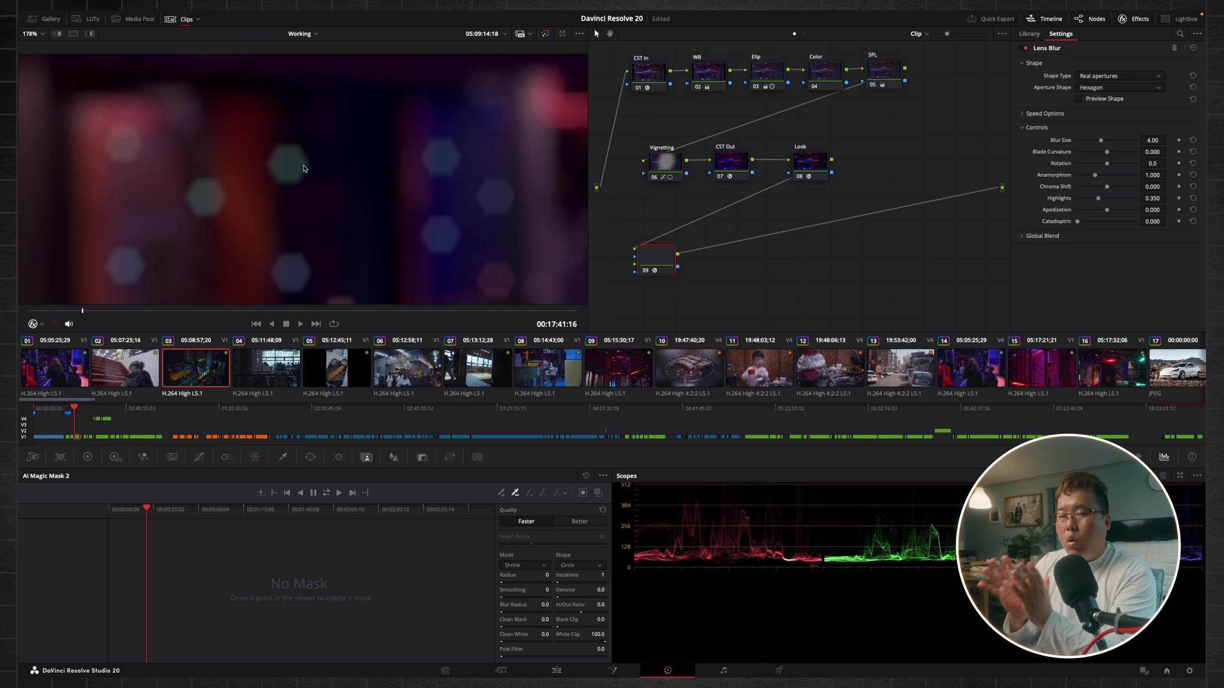
{"action": "left_click", "coordinate": [1112, 87]}
{"action": "left_click", "coordinate": [1101, 100]}
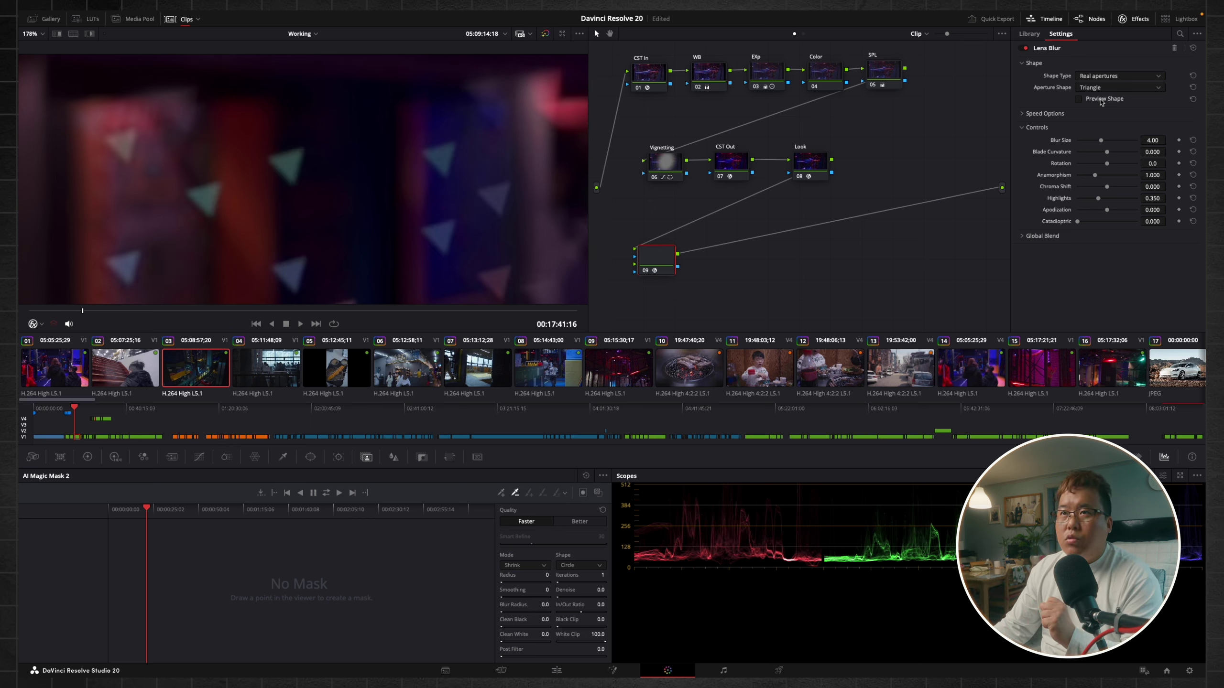
{"action": "left_click", "coordinate": [1108, 88]}
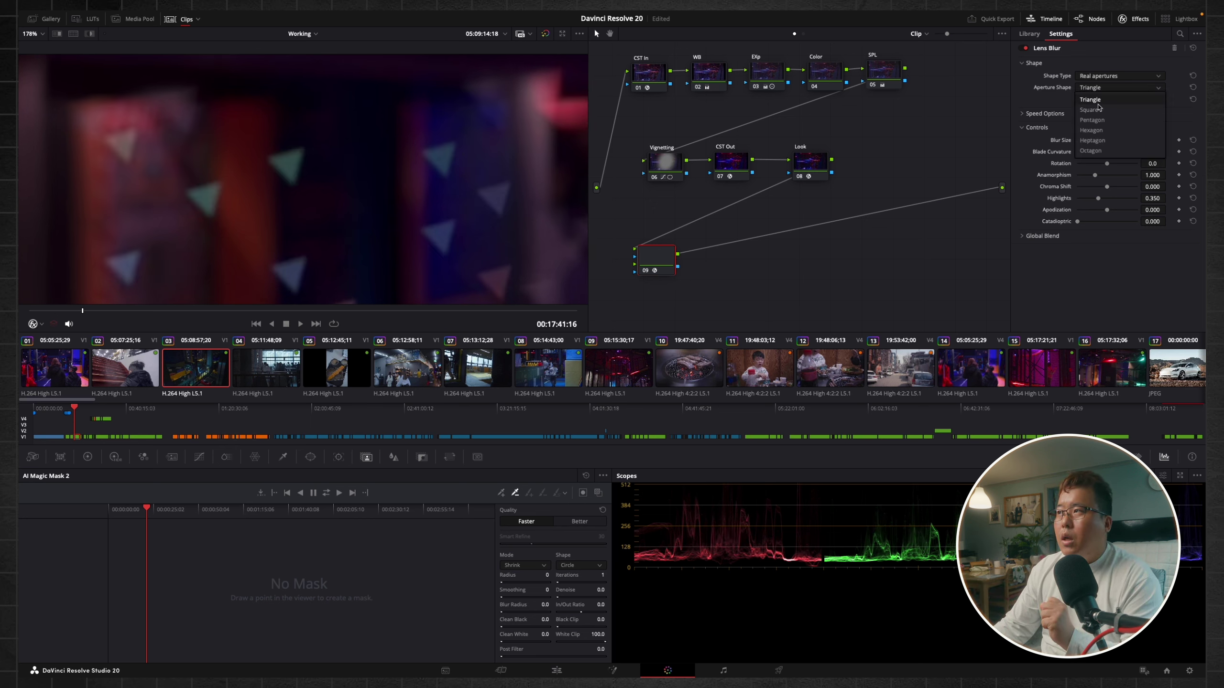
{"action": "left_click", "coordinate": [1098, 97]}
Compare the Pentagon, Hexagon and Heptagon Aperture Shapes on the bokeh, finishing with Octagon selected.
{"action": "left_click", "coordinate": [1098, 88]}
{"action": "left_click", "coordinate": [1096, 88]}
{"action": "left_click", "coordinate": [1092, 119]}
{"action": "left_click", "coordinate": [1096, 90]}
{"action": "left_click", "coordinate": [1090, 130]}
{"action": "left_click", "coordinate": [1093, 90]}
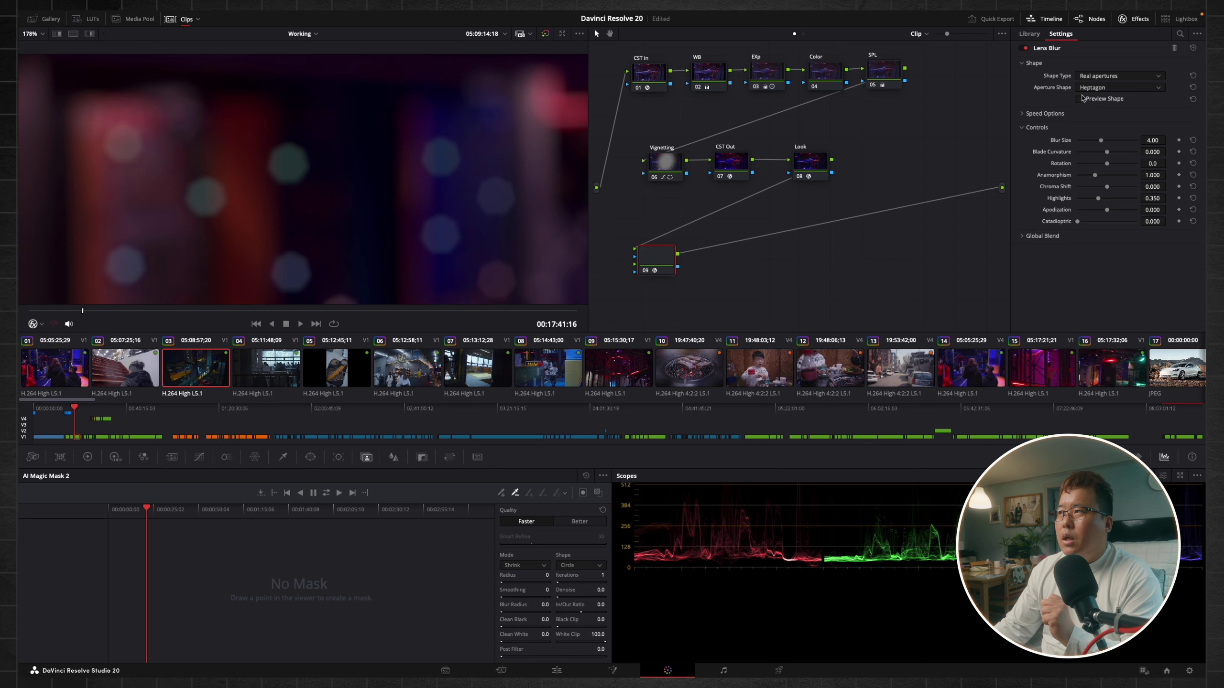
{"action": "left_click", "coordinate": [1091, 150]}
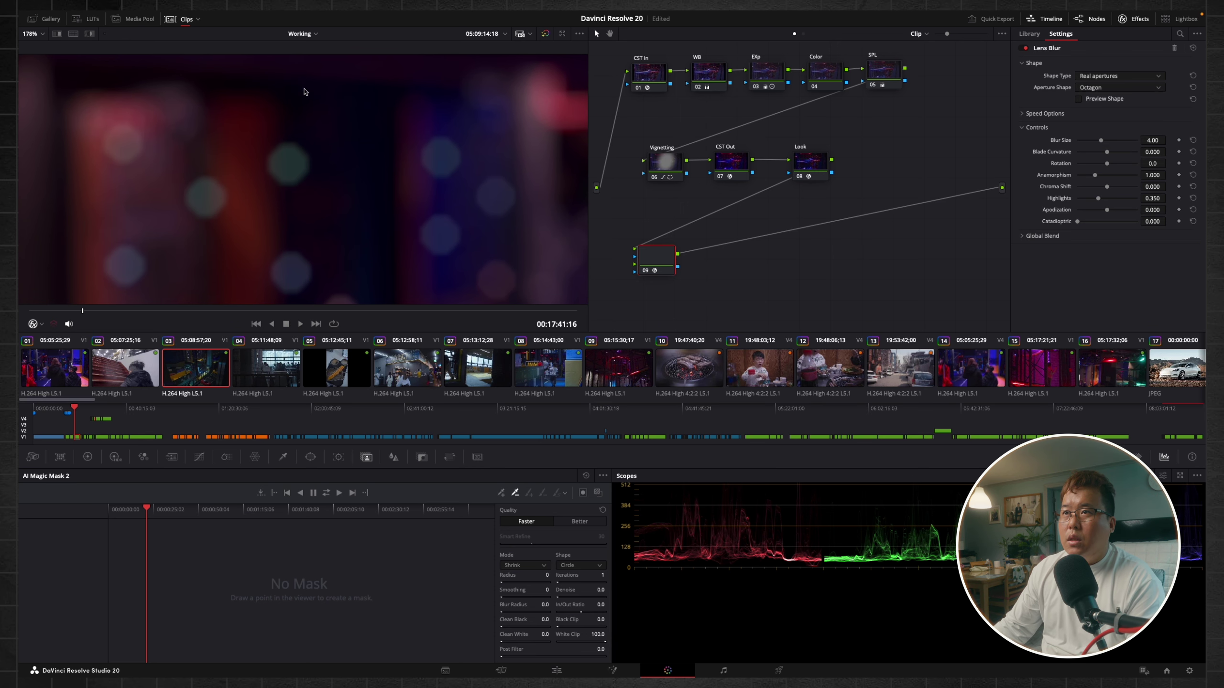
Set the Lens Blur's Anamorphism to 2.335 and Apodization to 0.256.
{"action": "scroll", "coordinate": [362, 204], "scroll_direction": "down", "scroll_amount": 3}
{"action": "scroll", "coordinate": [362, 204], "scroll_direction": "down", "scroll_amount": 2}
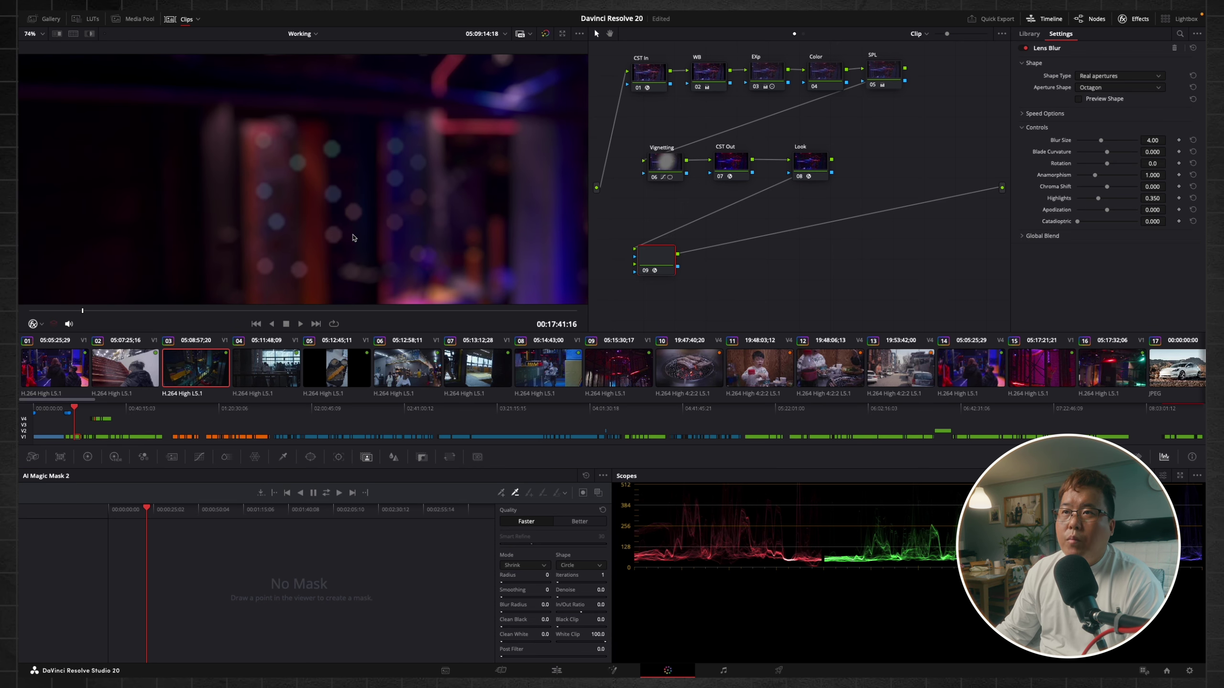
{"action": "scroll", "coordinate": [390, 238], "scroll_direction": "up", "scroll_amount": 1}
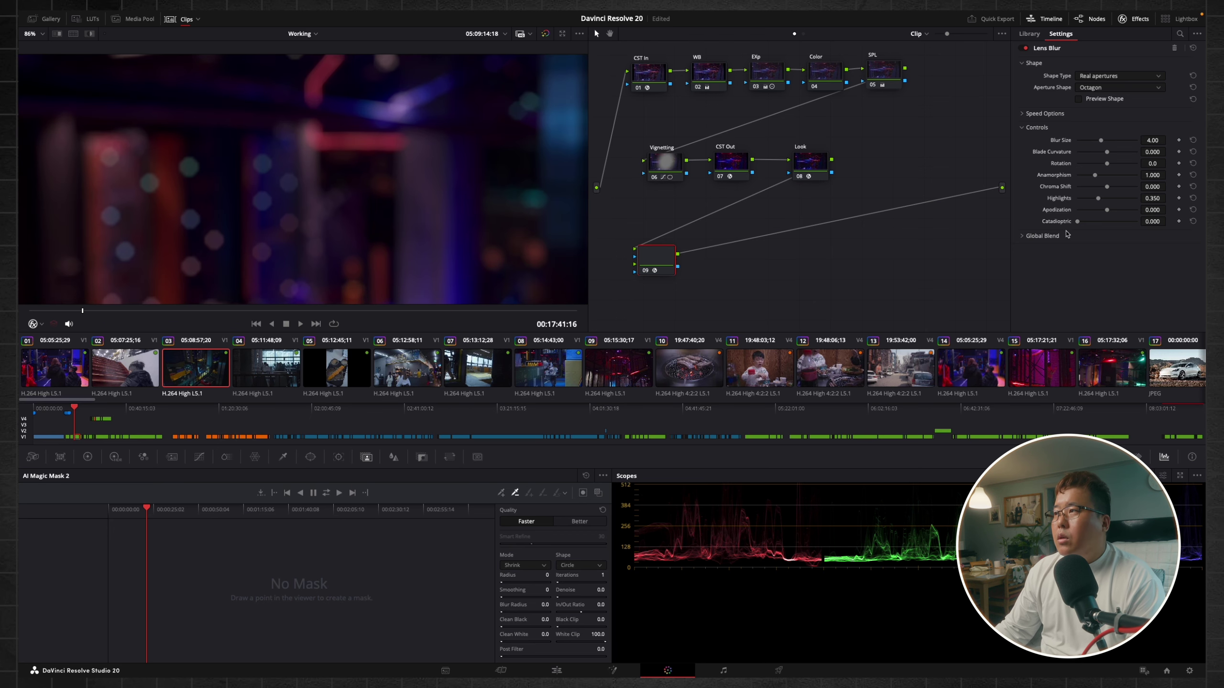
{"action": "left_click_drag", "start_coordinate": [1103, 176], "coordinate": [1127, 213]}
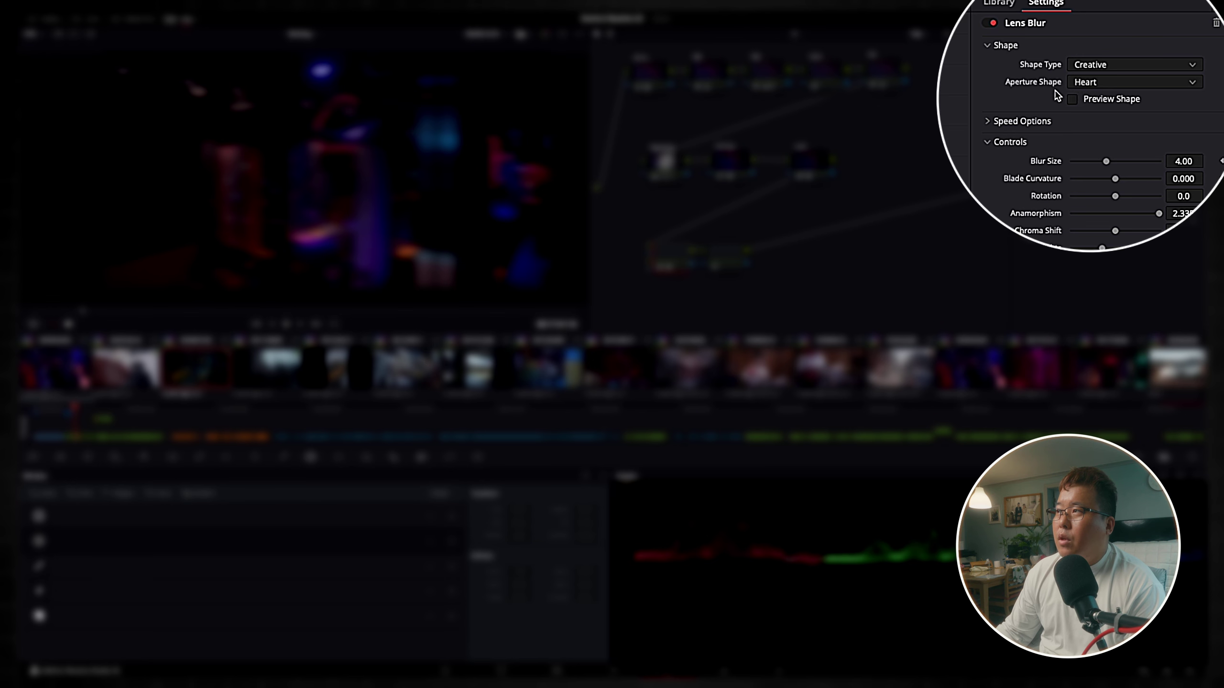
Try the Star creative Aperture Shape, return it to Heart, inspect the bokeh and adjust Blade Curvature.
{"action": "left_click", "coordinate": [1085, 86]}
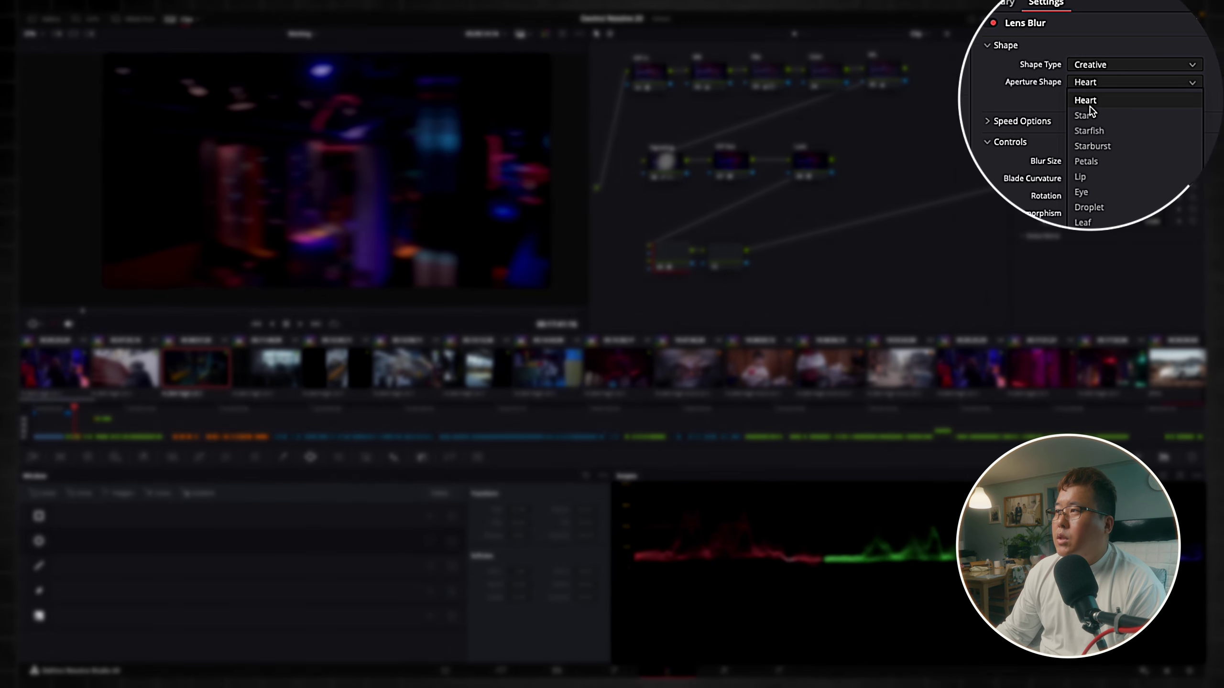
{"action": "left_click", "coordinate": [1092, 110]}
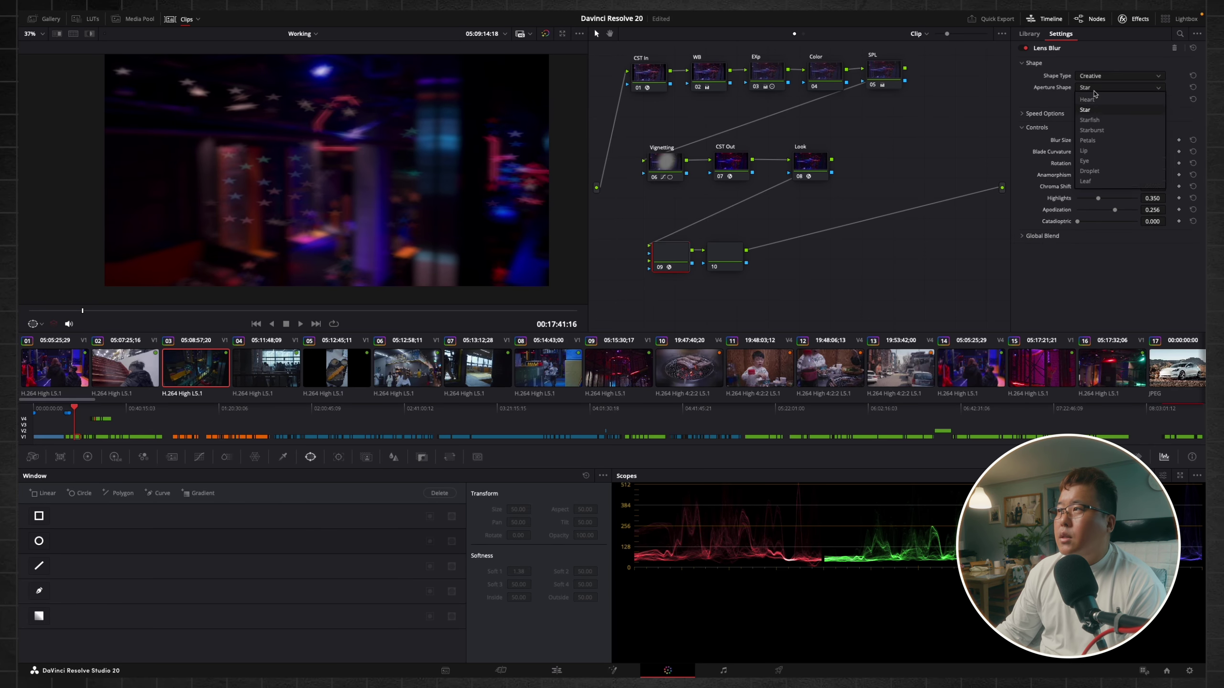
{"action": "left_click", "coordinate": [1089, 100]}
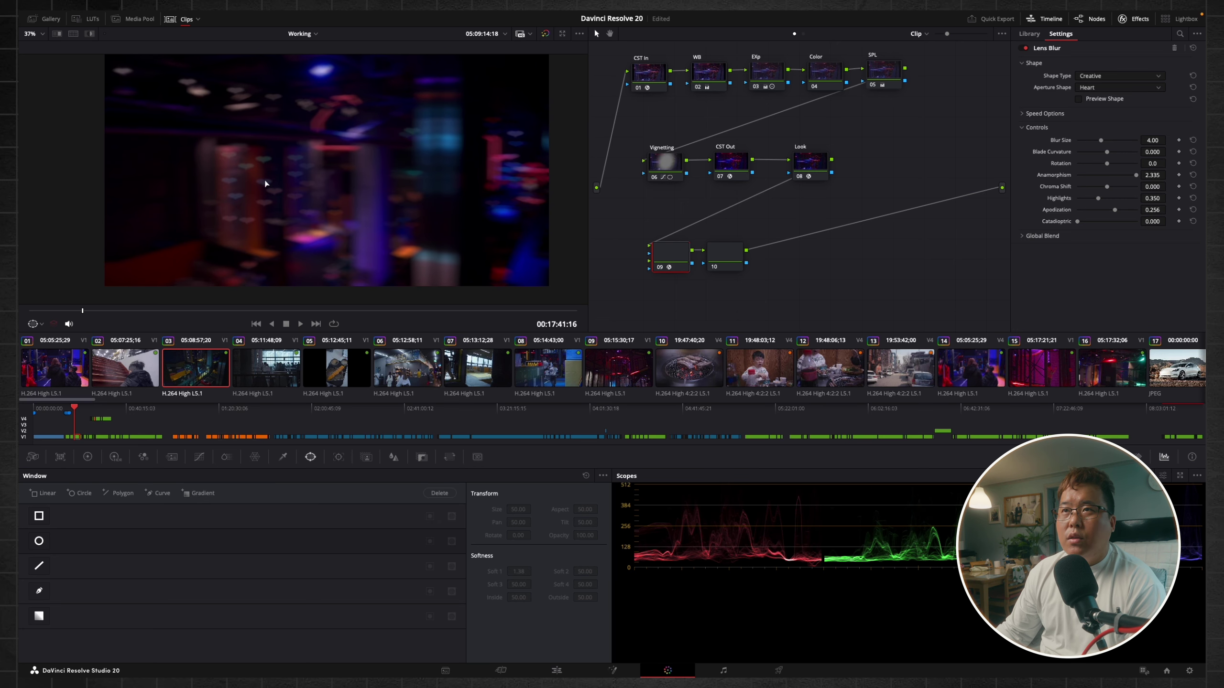
{"action": "scroll", "coordinate": [251, 236], "scroll_direction": "up", "scroll_amount": 5}
{"action": "left_click_drag", "start_coordinate": [256, 235], "coordinate": [421, 212]}
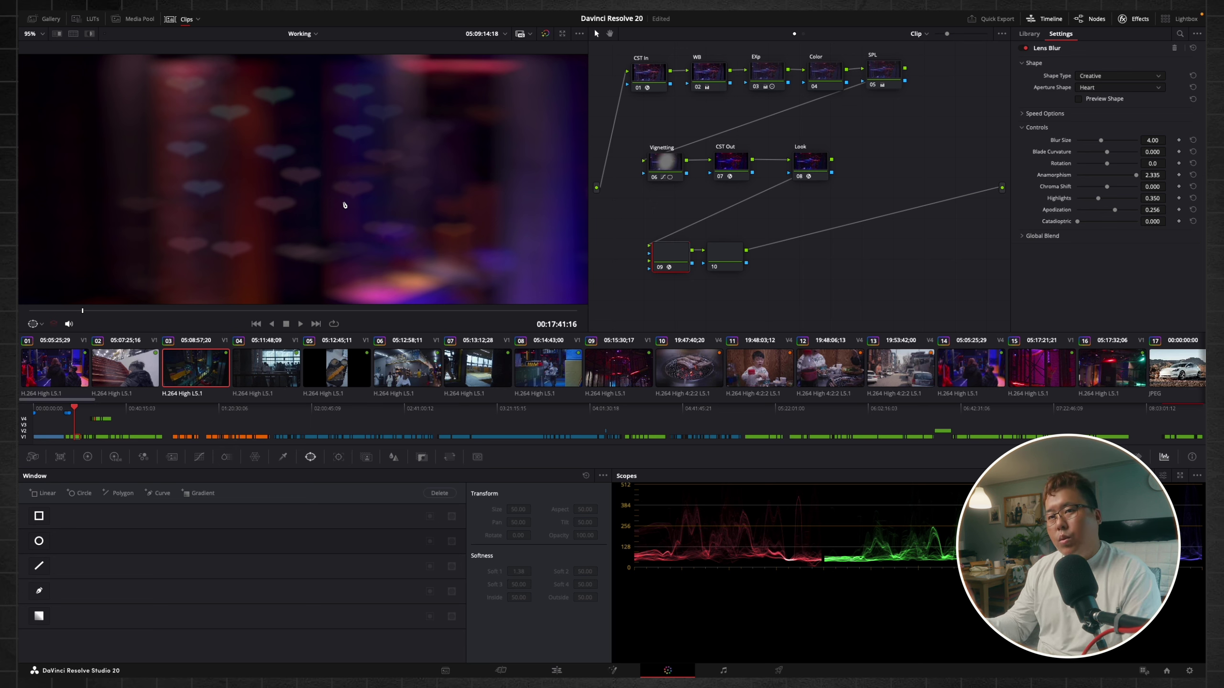
{"action": "left_click_drag", "start_coordinate": [1106, 153], "coordinate": [1110, 159]}
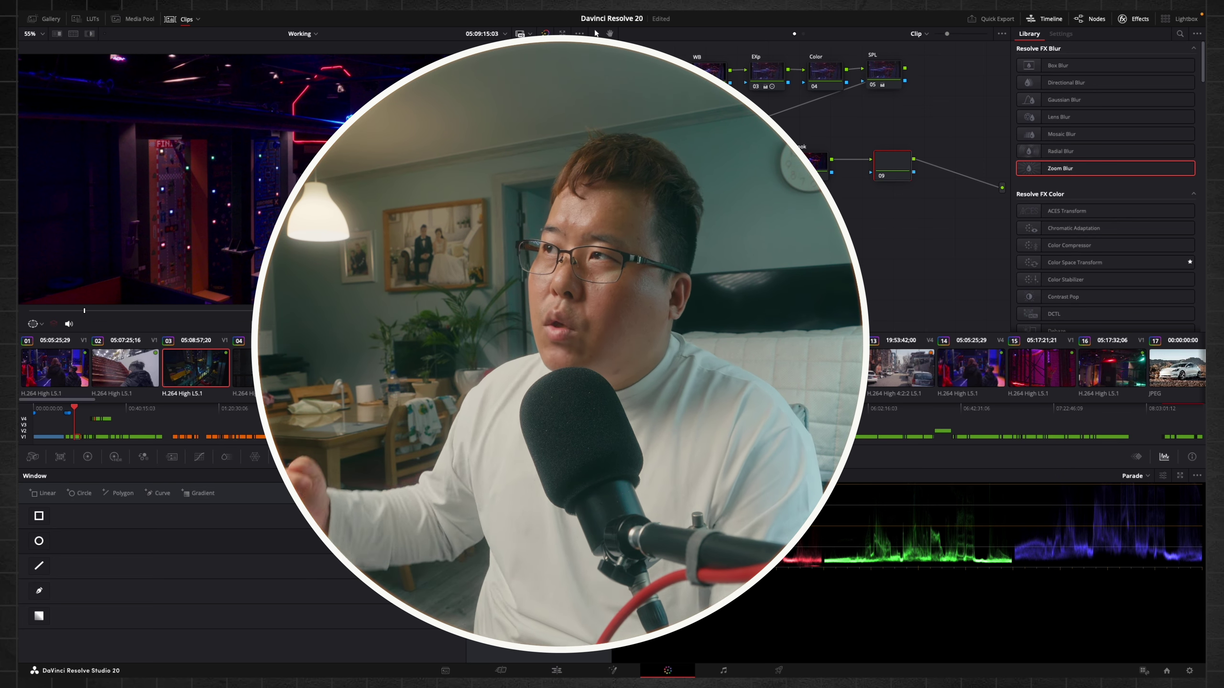
Save the project and shift the Parade scope down to show its zero baseline.
{"action": "key", "text": "ctrl+s"}
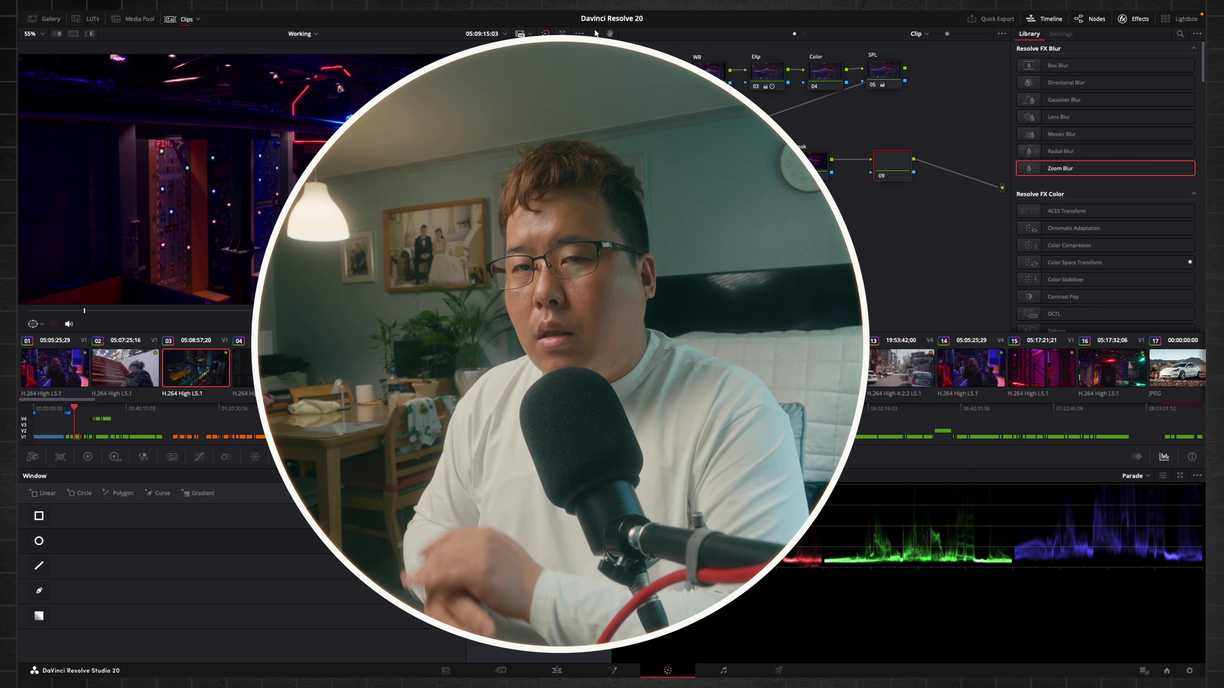
{"action": "left_click_drag", "start_coordinate": [929, 572], "coordinate": [934, 666]}
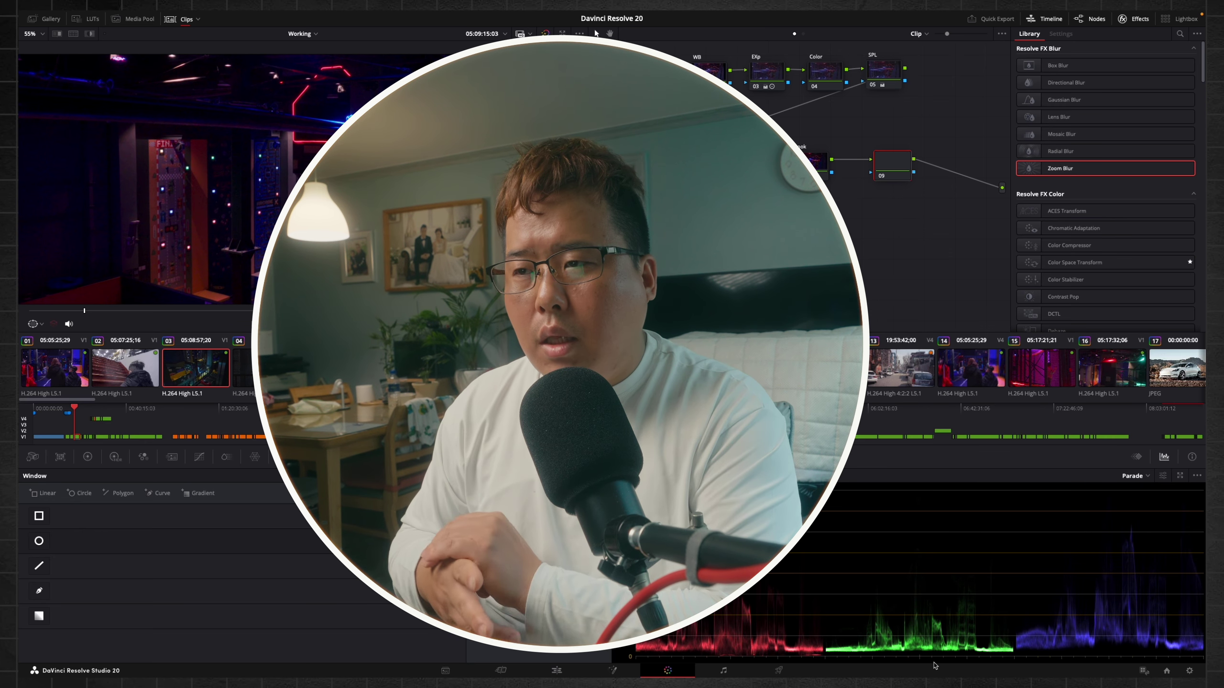